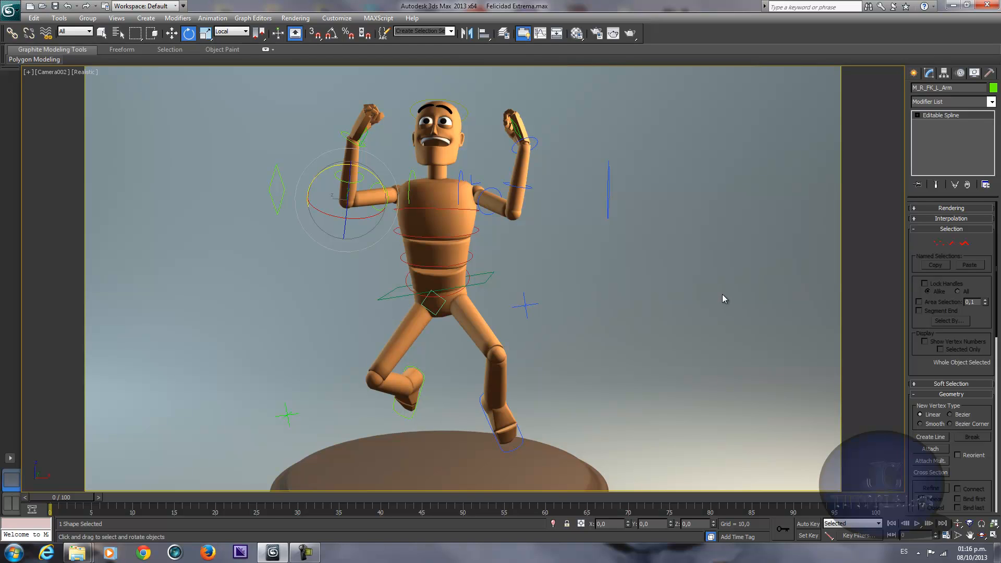
Step: Examine the finished scene in the Perspective view, looking at the curved studio backdrop, lights and camera around the character
key("p")
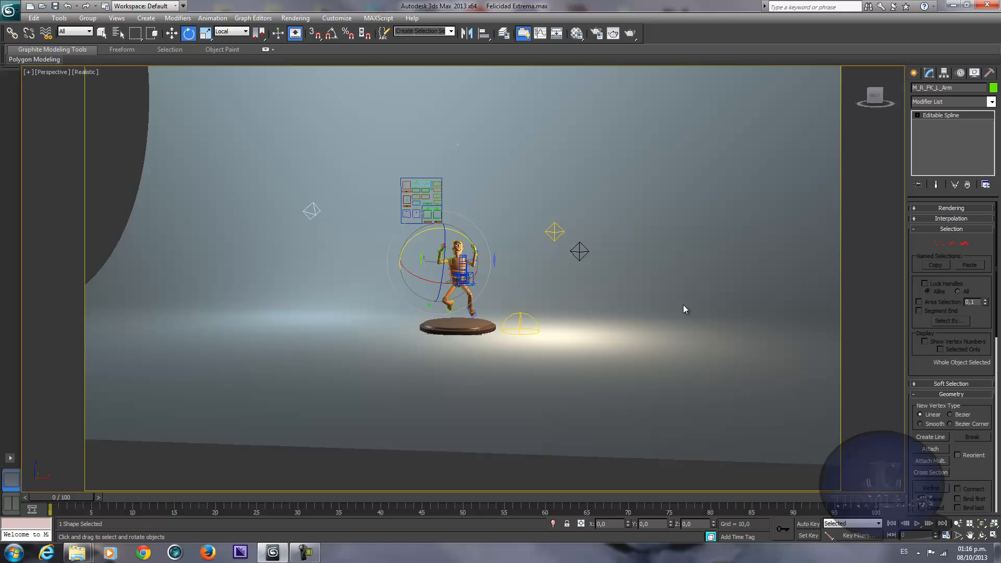
middle_click_drag(684, 310, 548, 392, "alt")
left_click(556, 357)
scroll(548, 392, "down", 3)
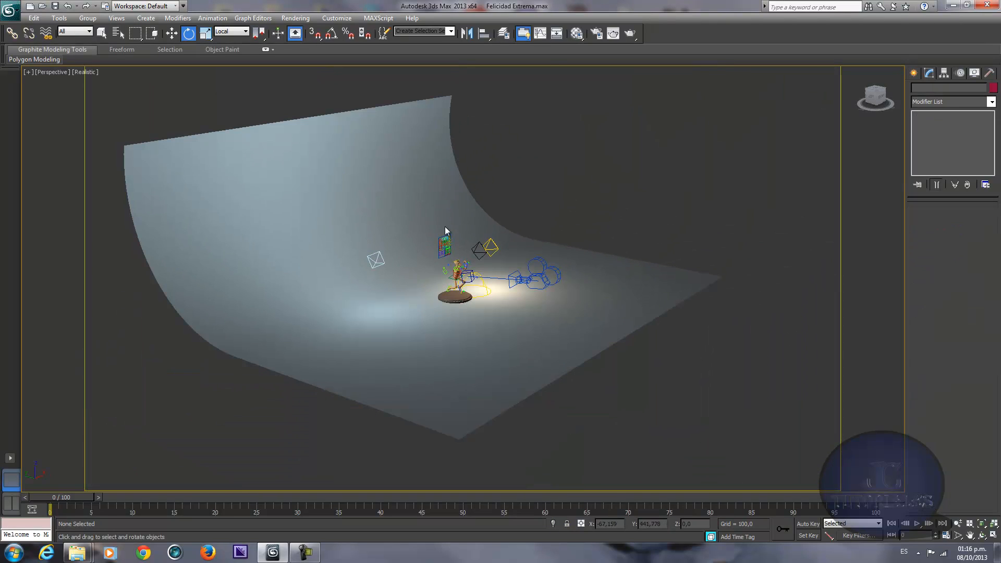
middle_click_drag(423, 262, 480, 89)
scroll(395, 352, "up", 4)
scroll(482, 261, "up", 3)
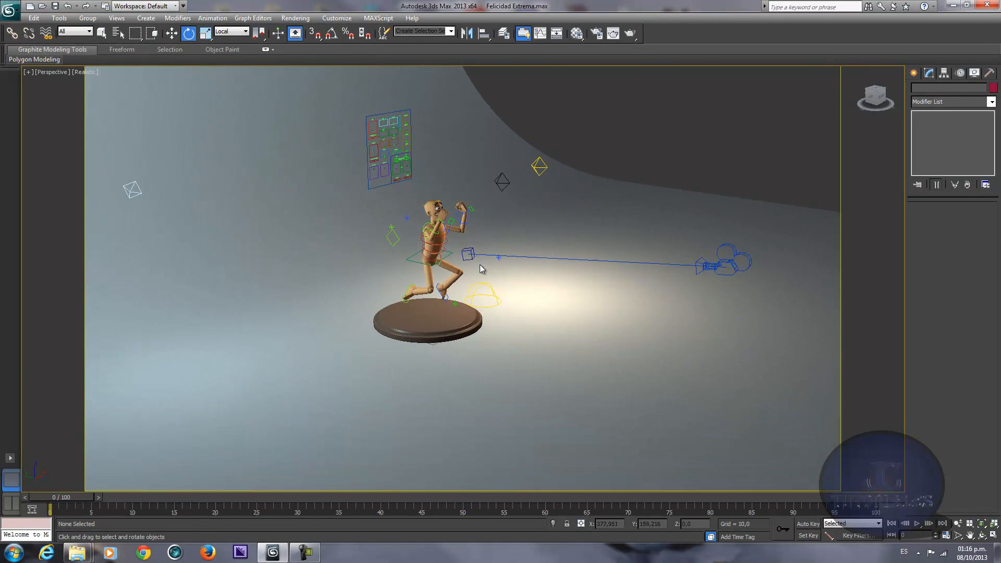
scroll(482, 261, "up", 2)
scroll(496, 263, "down", 6)
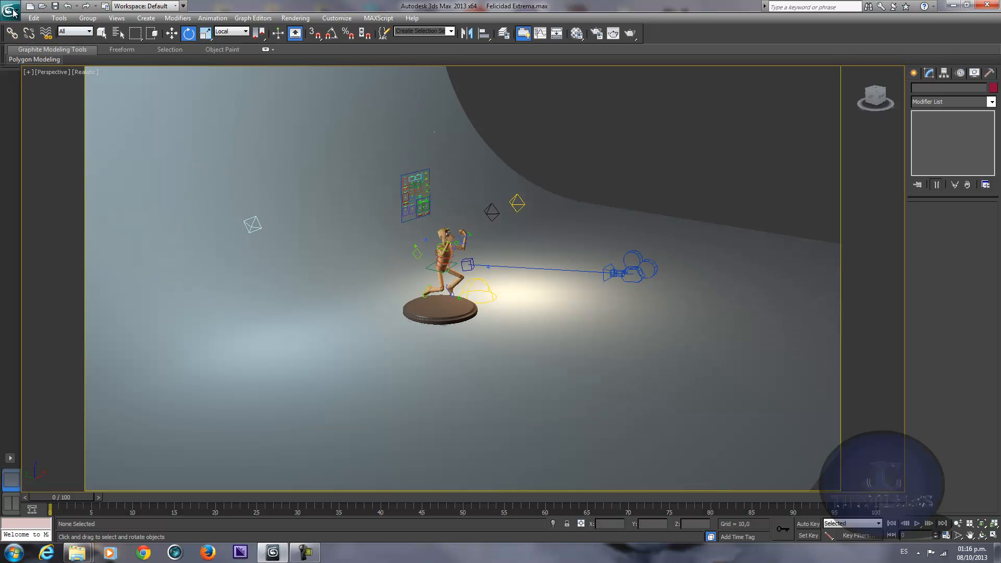
Step: Reset to an empty scene and maximize the Perspective viewport
left_click(54, 9)
left_click(9, 9)
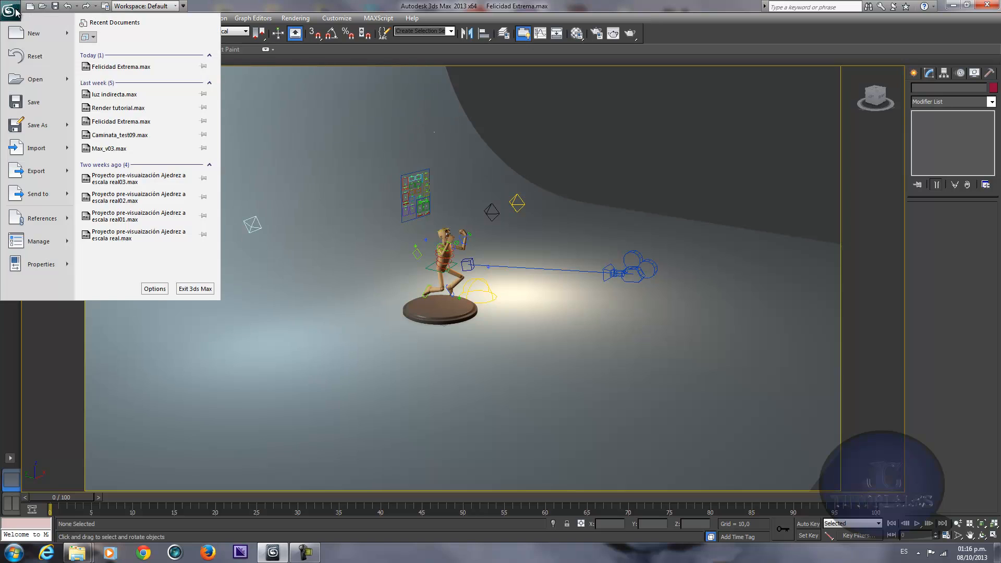
left_click(35, 57)
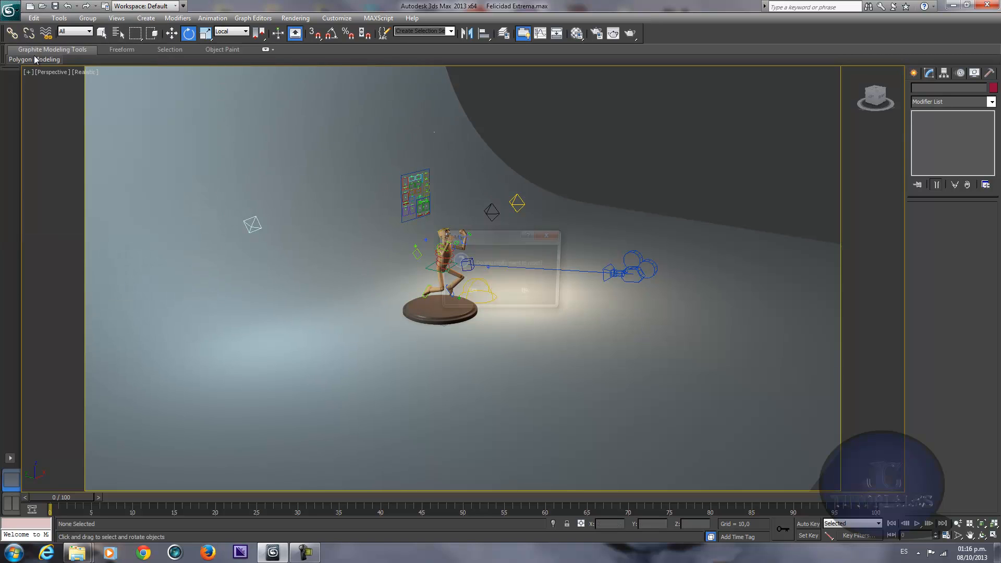
left_click(477, 292)
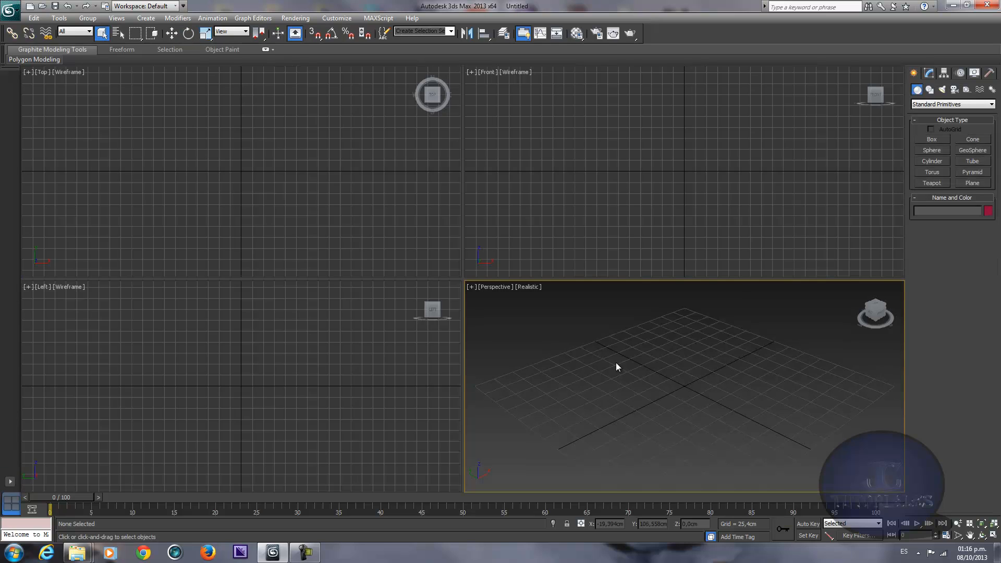
key("alt+w")
scroll(619, 335, "up", 3)
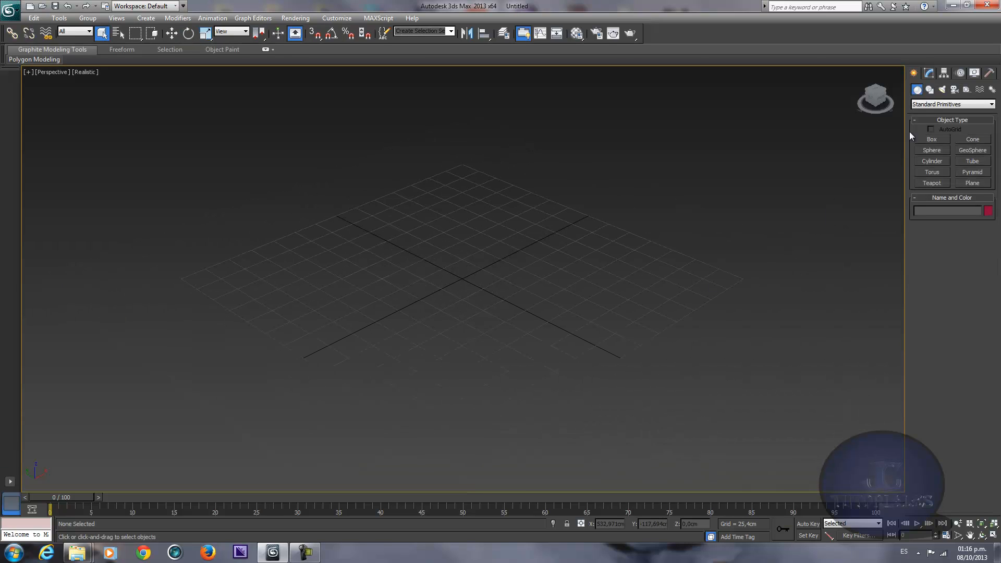
Step: Create a plane about 532 cm long and 397 cm wide on the grid and display its edged faces
left_click(971, 183)
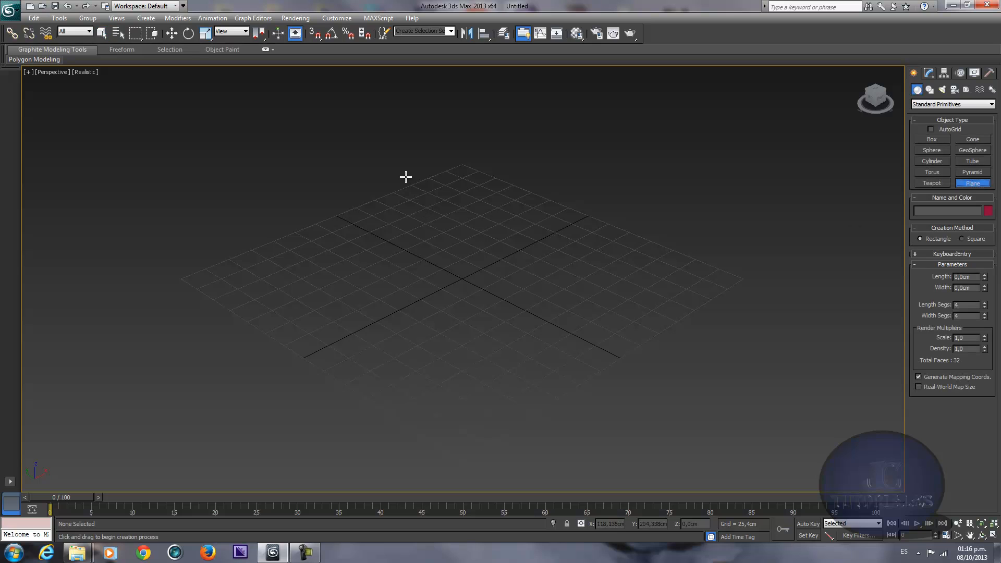
left_click_drag(442, 264, 509, 514)
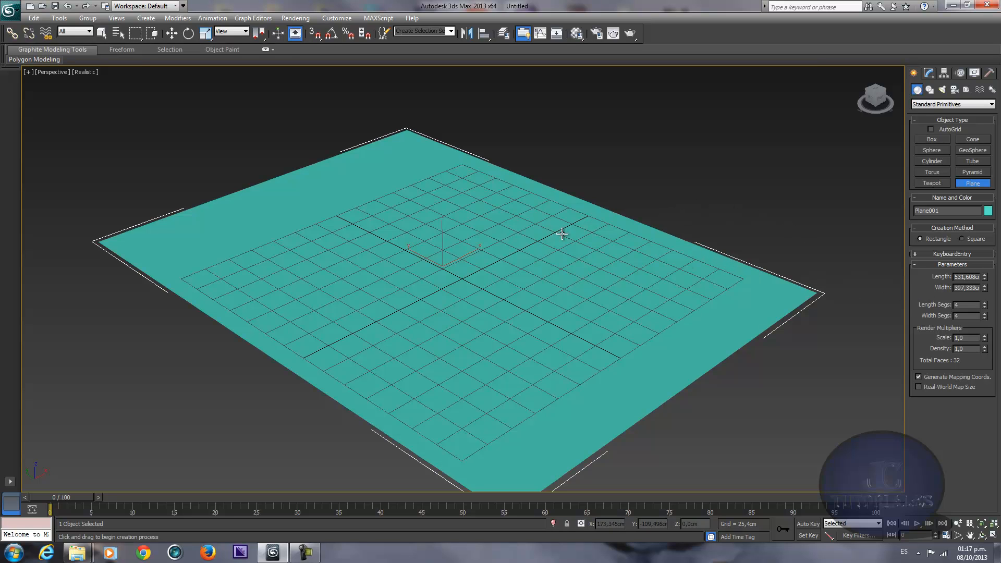
key("F4")
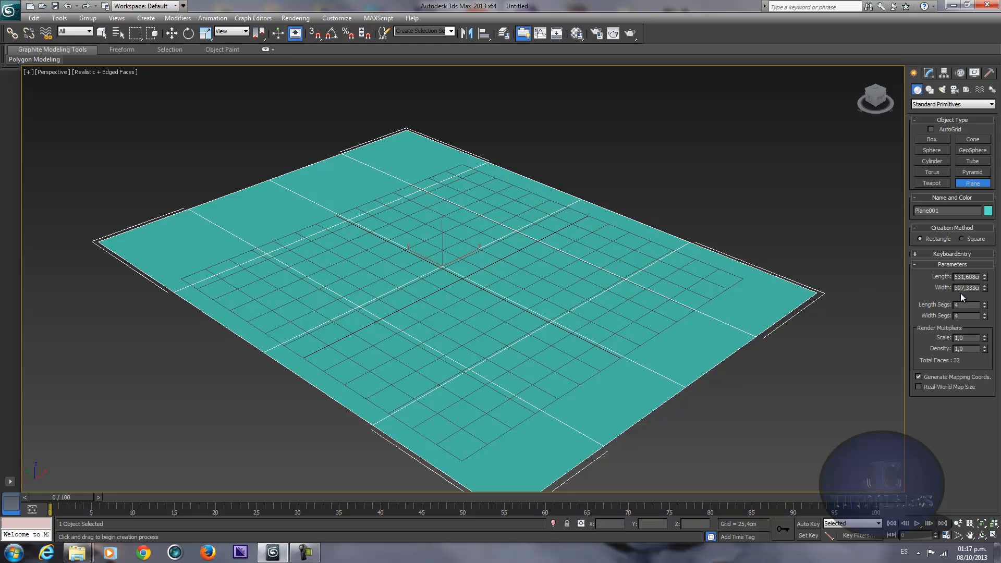
Step: Set the plane's length segments to 16
left_click(985, 303)
left_click(985, 303)
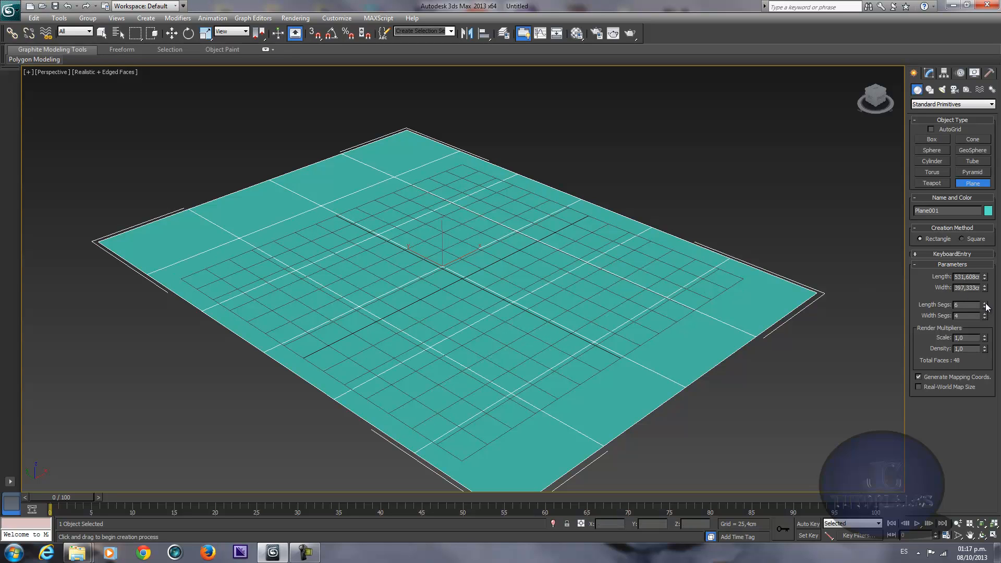
left_click(985, 303)
left_click(985, 303)
left_click(984, 304)
left_click(985, 304)
left_click(985, 303)
left_click(984, 303)
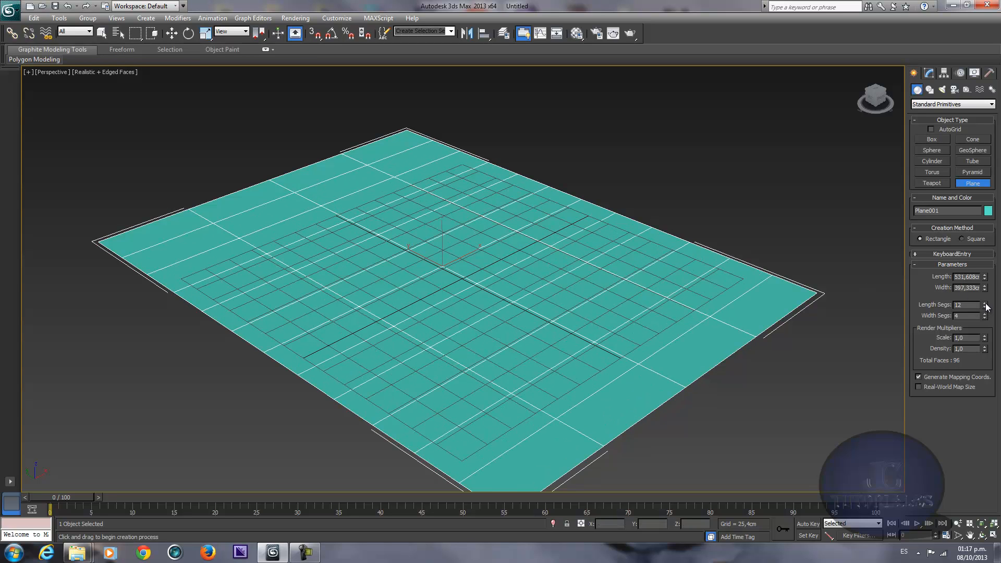
left_click(984, 303)
left_click(985, 303)
left_click(985, 303)
left_click(984, 303)
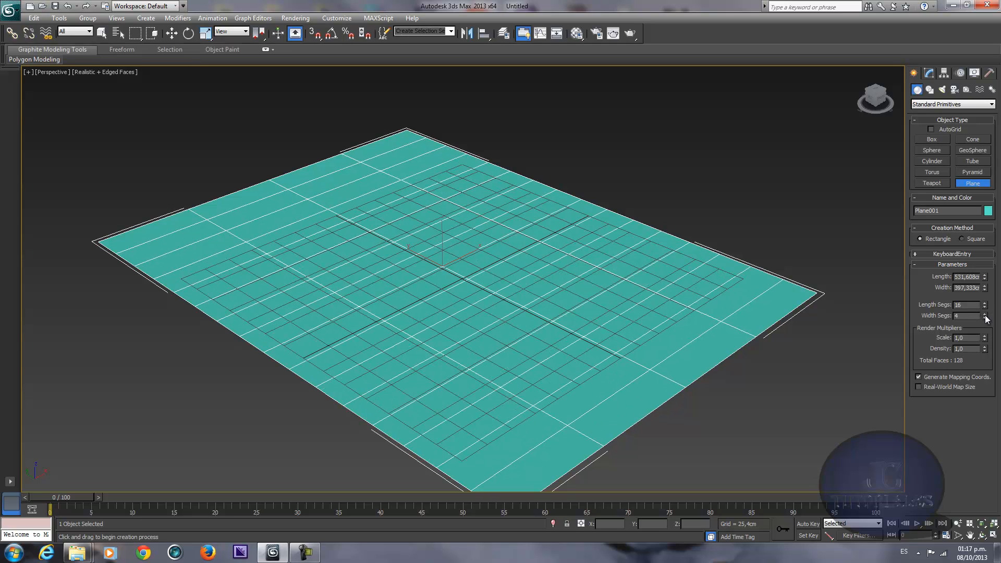
Step: Set the plane's width segments to 8
left_click(984, 314)
left_click(985, 314)
left_click(985, 314)
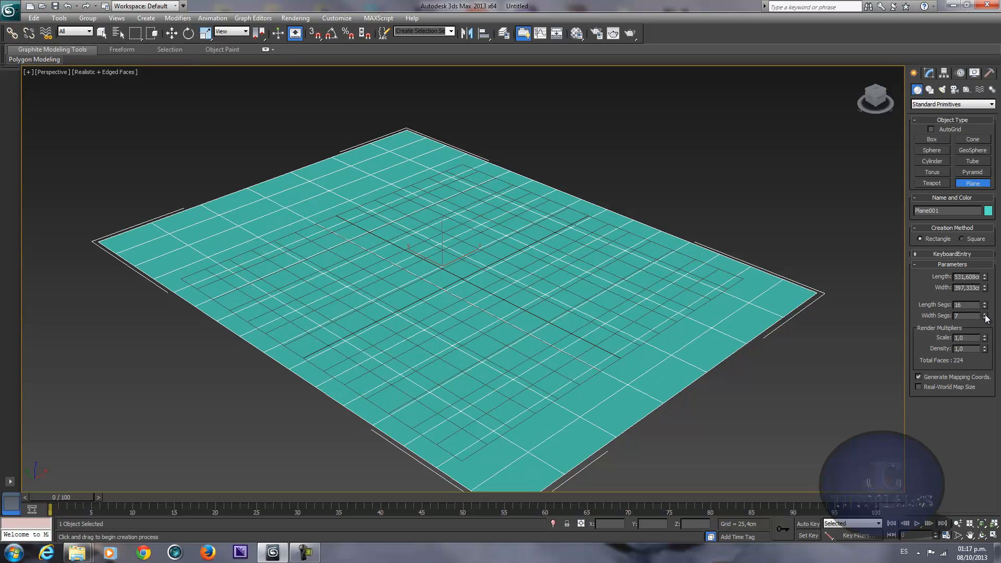
left_click(985, 315)
Step: Apply a Bend modifier to the plane and set its bend angle to 90
middle_click_drag(550, 235, 557, 233)
scroll(559, 233, "down", 1)
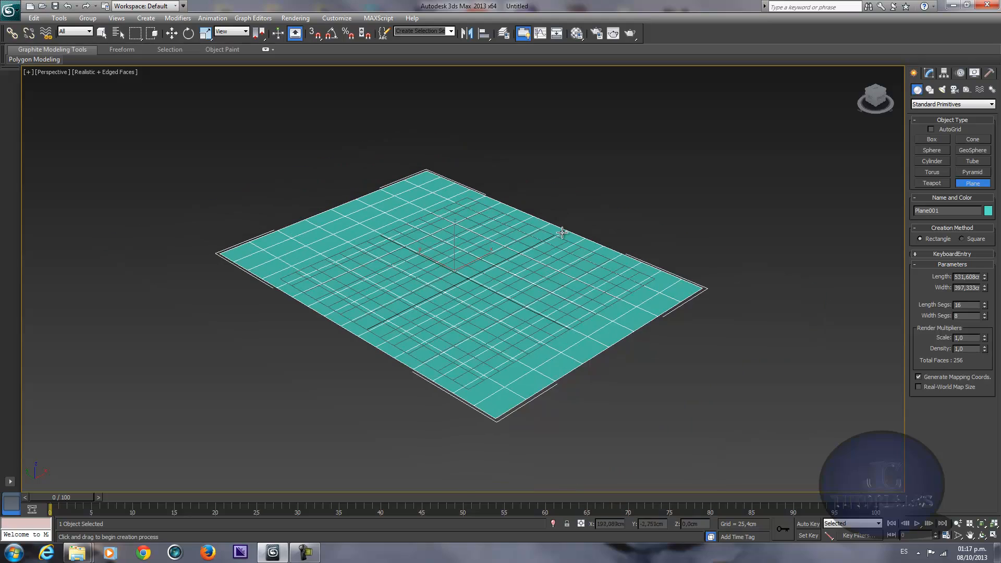
scroll(566, 237, "up", 1)
scroll(662, 157, "up", 1)
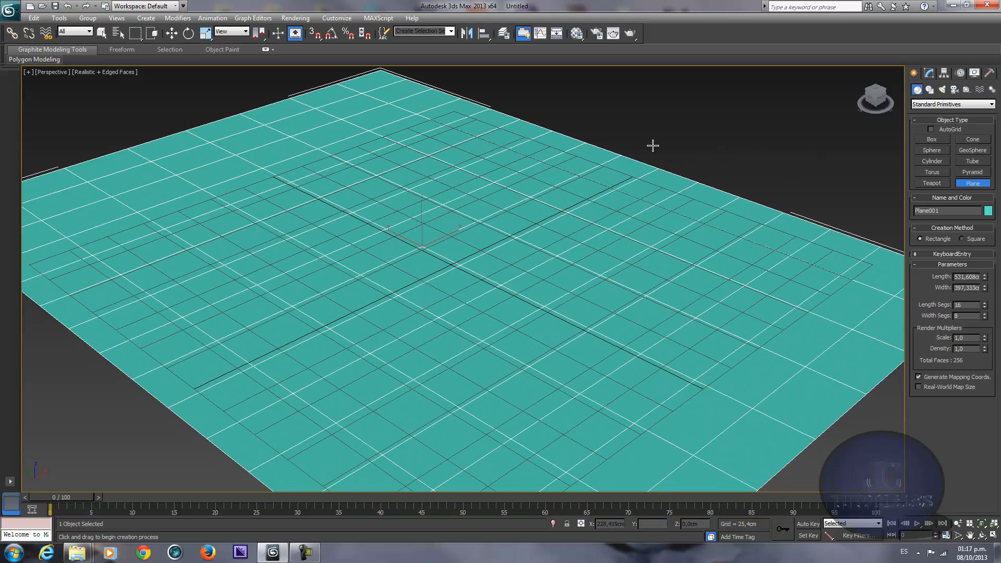
scroll(658, 157, "down", 2)
mouse_move(552, 177)
middle_mouse_down("alt")
mouse_move(574, 177)
mouse_move(537, 179)
middle_mouse_up("alt")
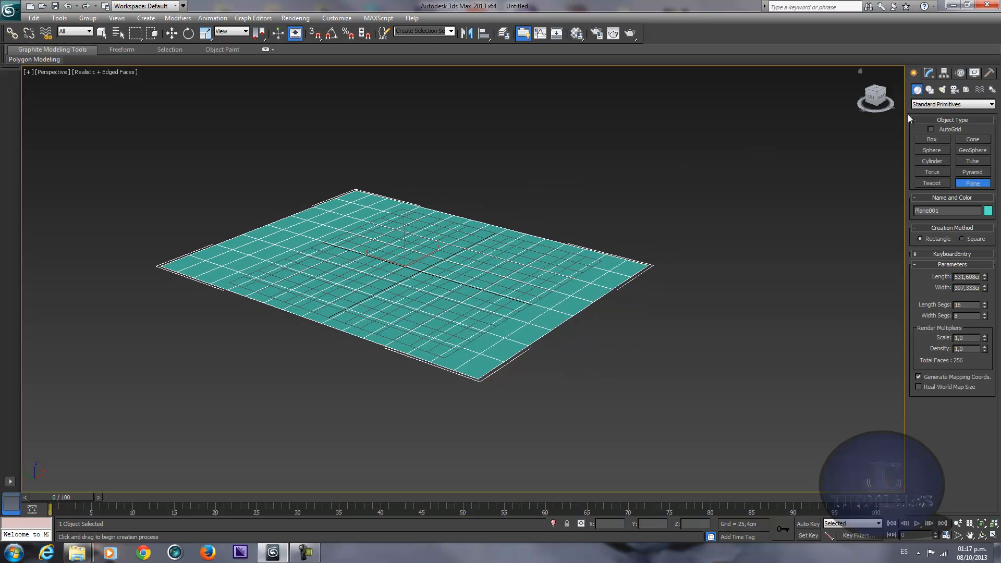
left_click(930, 74)
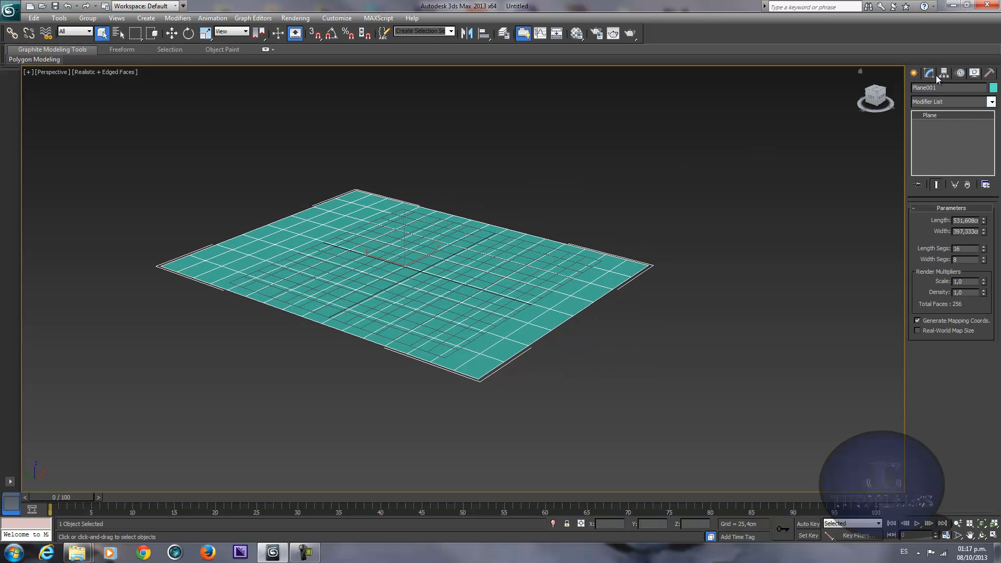
left_click(991, 102)
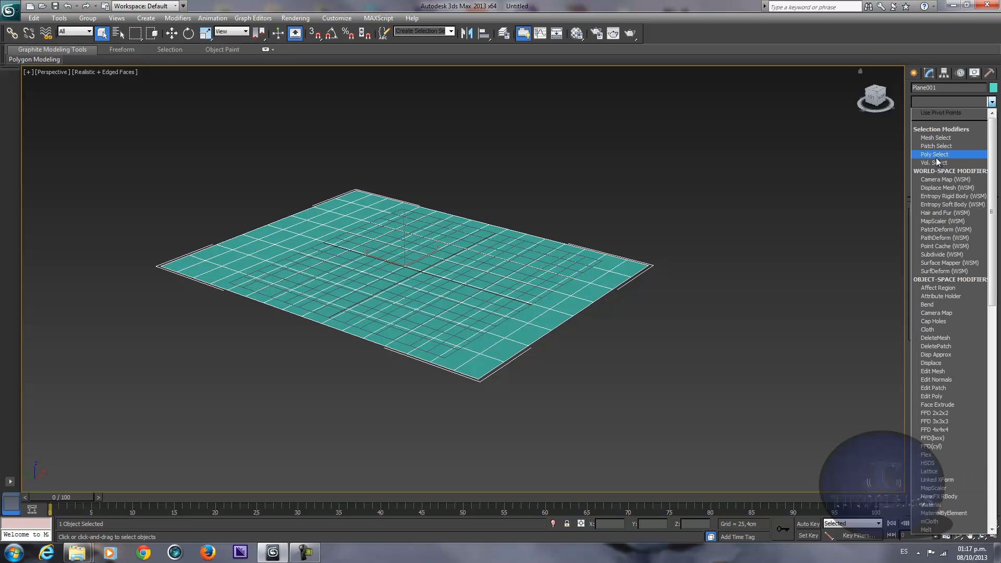
key("b")
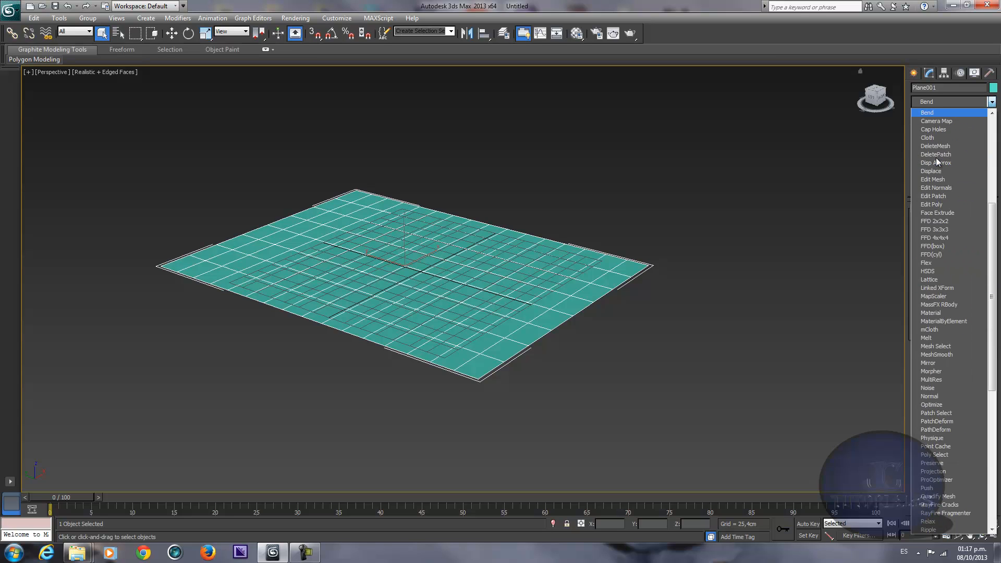
left_click(935, 114)
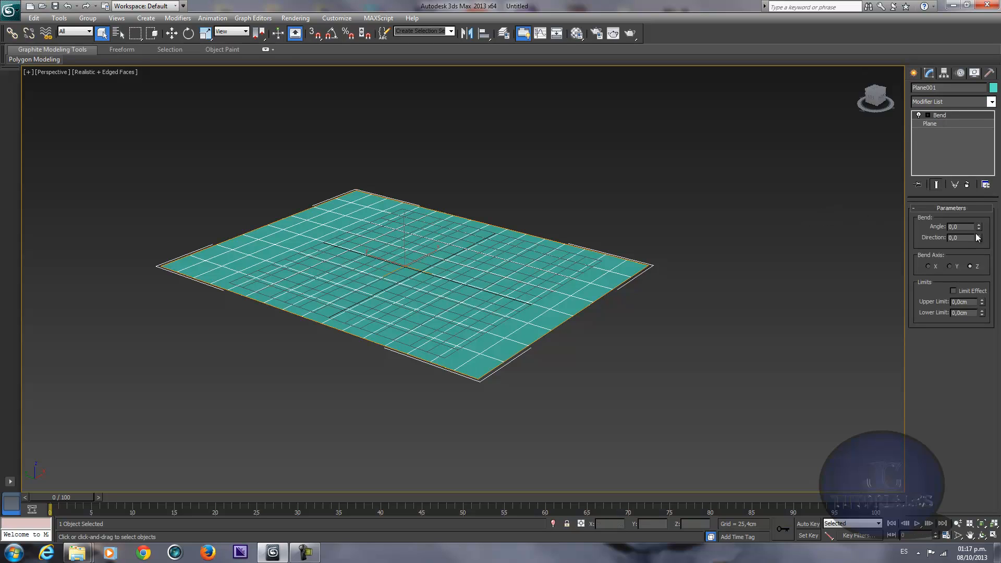
type("90")
key("Return")
Step: Try the plane's bend on the Y and Z axes with different directions, and reset the direction to 0
left_click(951, 266)
left_click(971, 267)
left_click_drag(966, 237, 838, 232)
type("0")
key("Return")
Step: Set the bend axis to Y and the bend direction to 90 so the plane curves upward
left_click(951, 267)
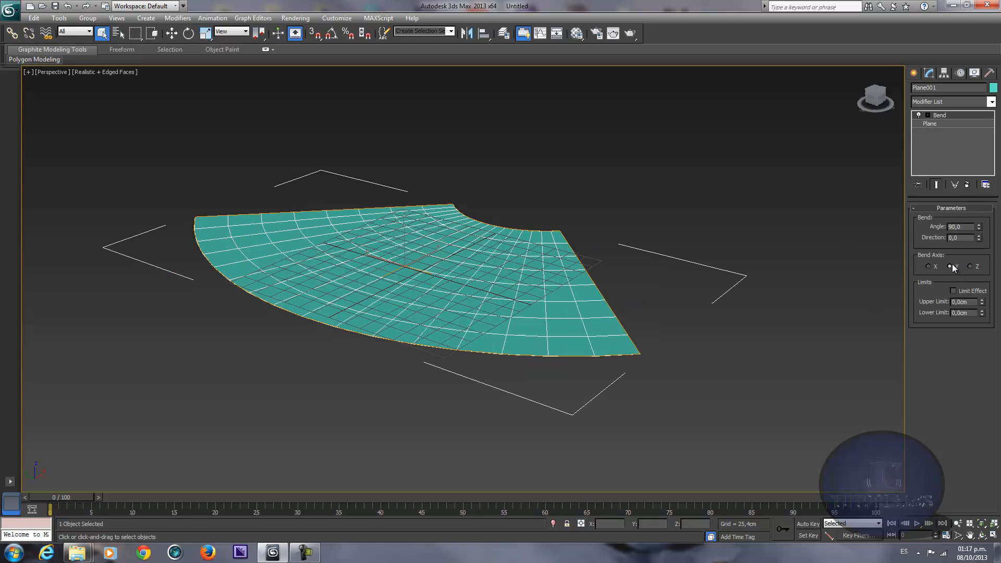
left_click_drag(955, 237, 886, 242)
type("90")
key("Return")
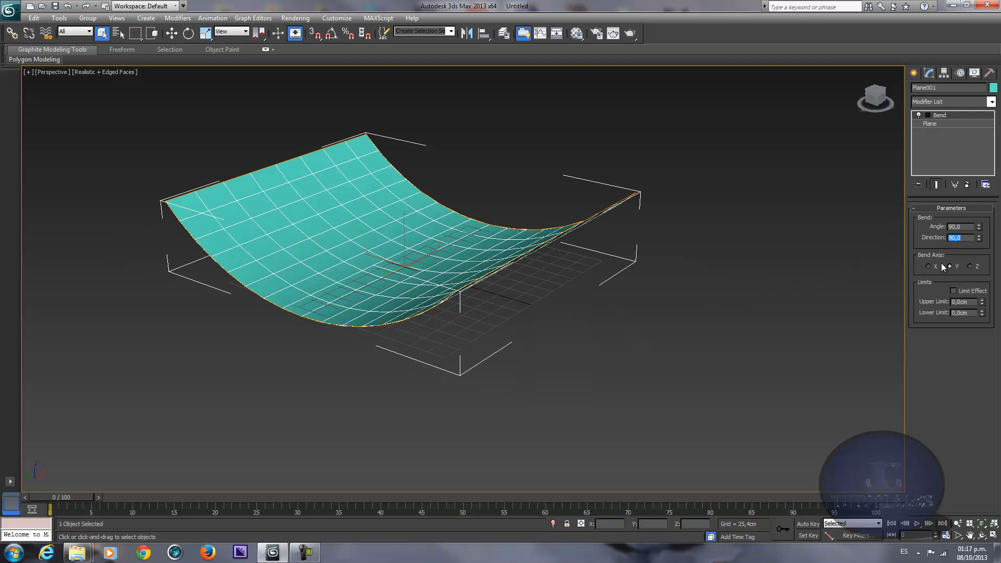
Step: Enable Limit Effect on the bend and raise its upper limit to about 234 cm, keeping half of the plane flat
scroll(297, 185, "up", 3)
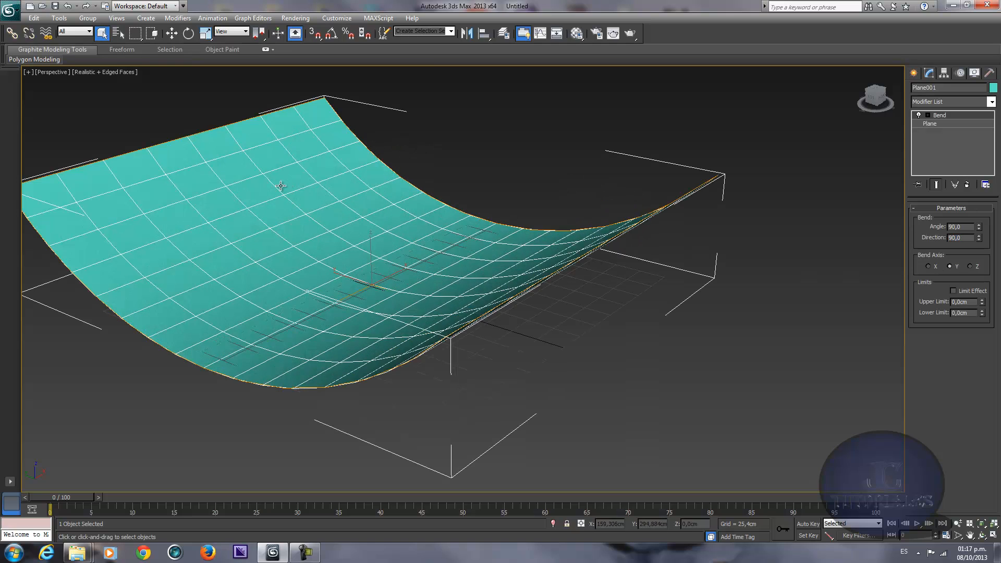
scroll(304, 179, "down", 3)
scroll(331, 193, "up", 3)
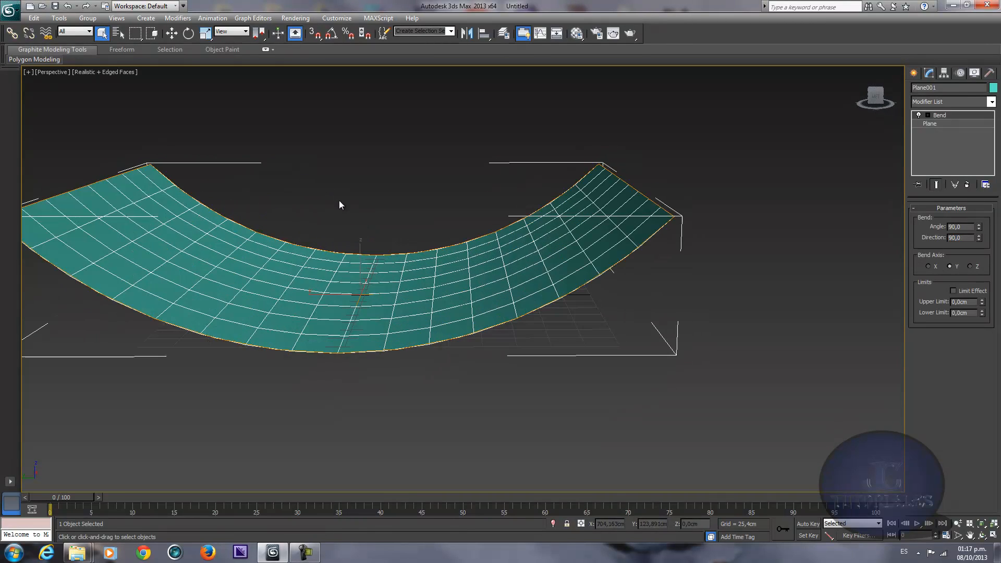
scroll(390, 208, "down", 3)
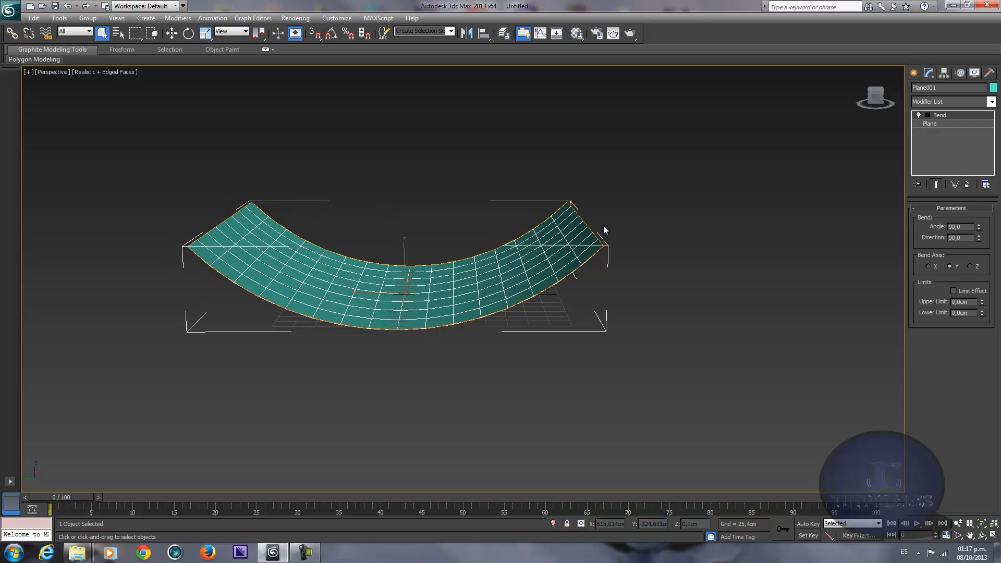
middle_click_drag(605, 233, 585, 234)
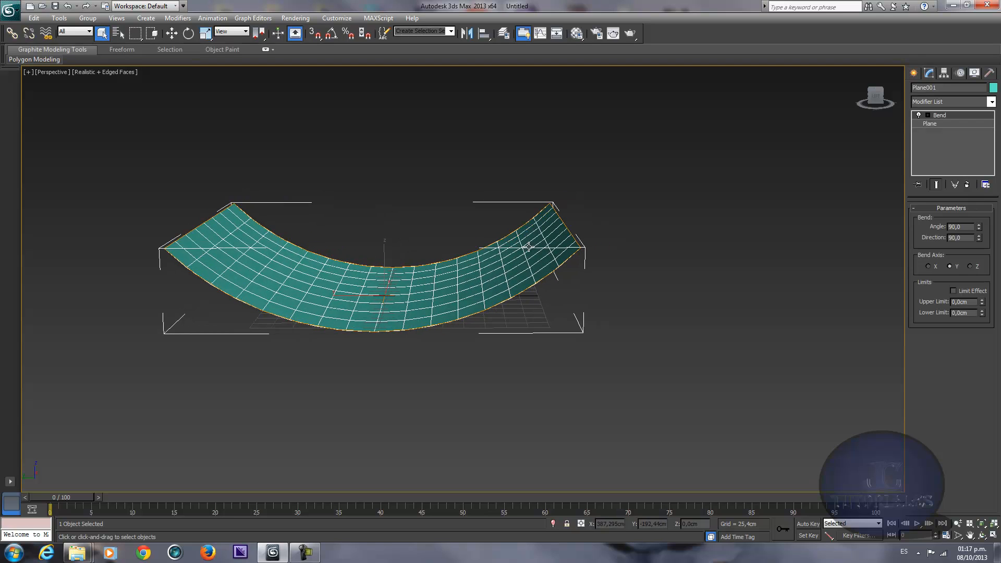
left_click(969, 290)
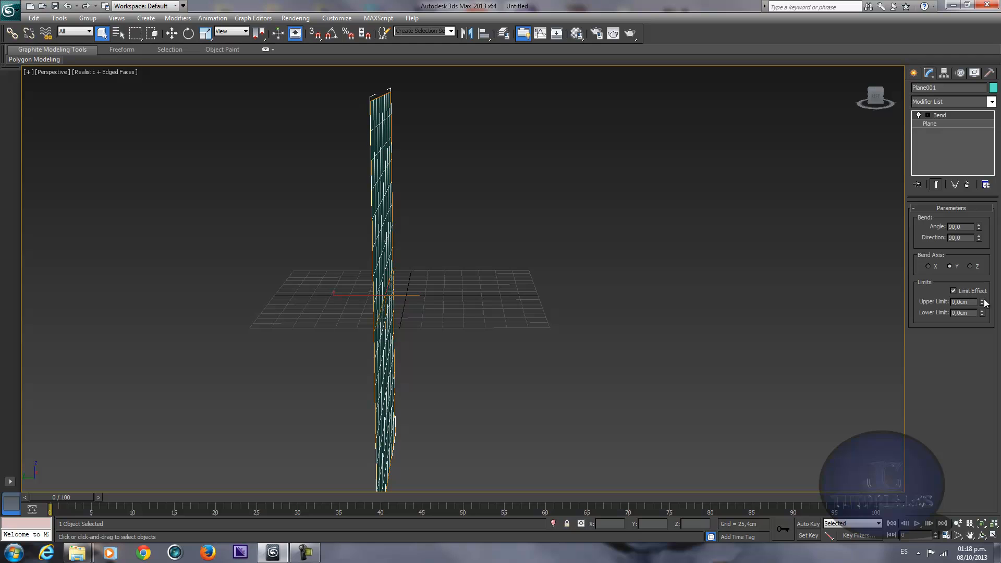
left_click_drag(983, 307, 565, 424)
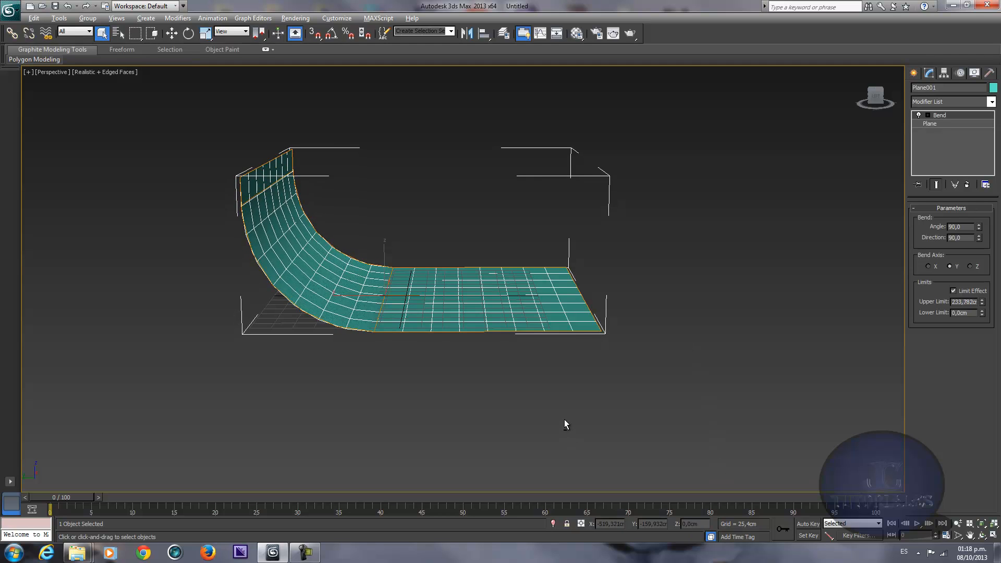
Step: Tighten the backdrop's curve in the Left view by reducing the bend's upper limit to about 194 cm
key("alt+w")
scroll(266, 372, "up", 3)
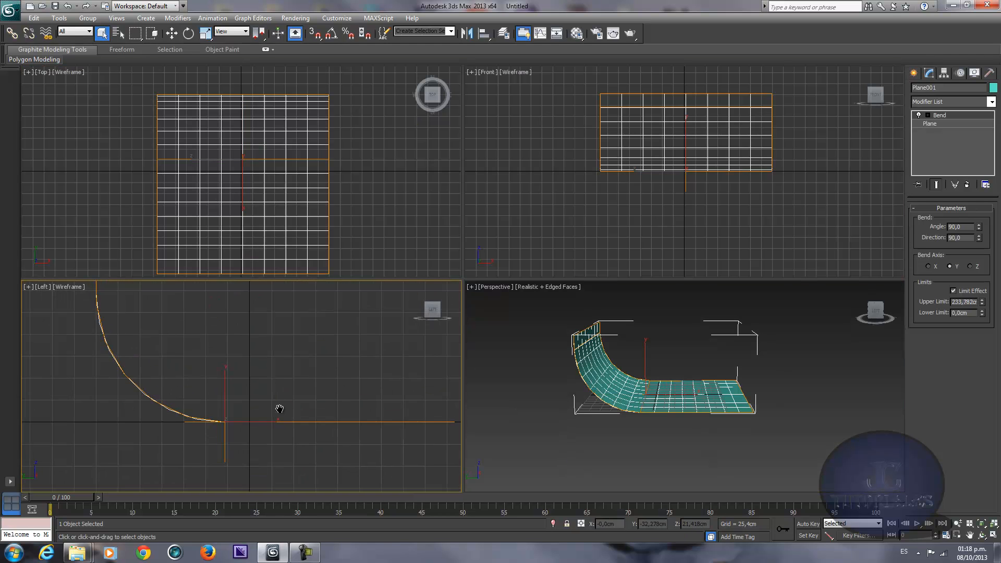
key("alt+w")
scroll(281, 409, "up", 2)
middle_click_drag(268, 394, 225, 396)
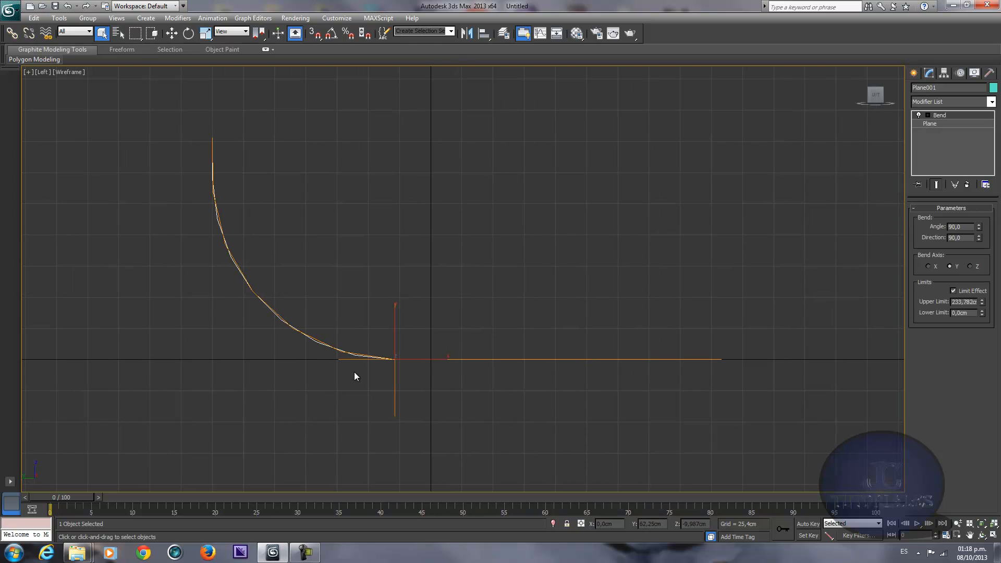
left_click(799, 361)
mouse_move(982, 303)
left_mouse_down()
mouse_move(978, 291)
mouse_move(982, 309)
left_mouse_up()
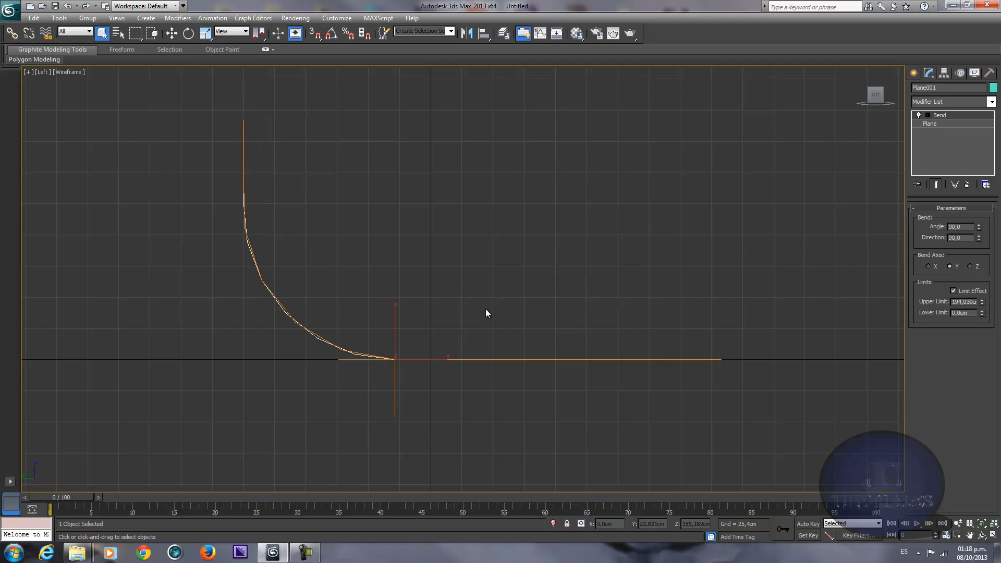
Step: Return to the Perspective view and examine the curved backdrop from the front
scroll(401, 214, "down", 4)
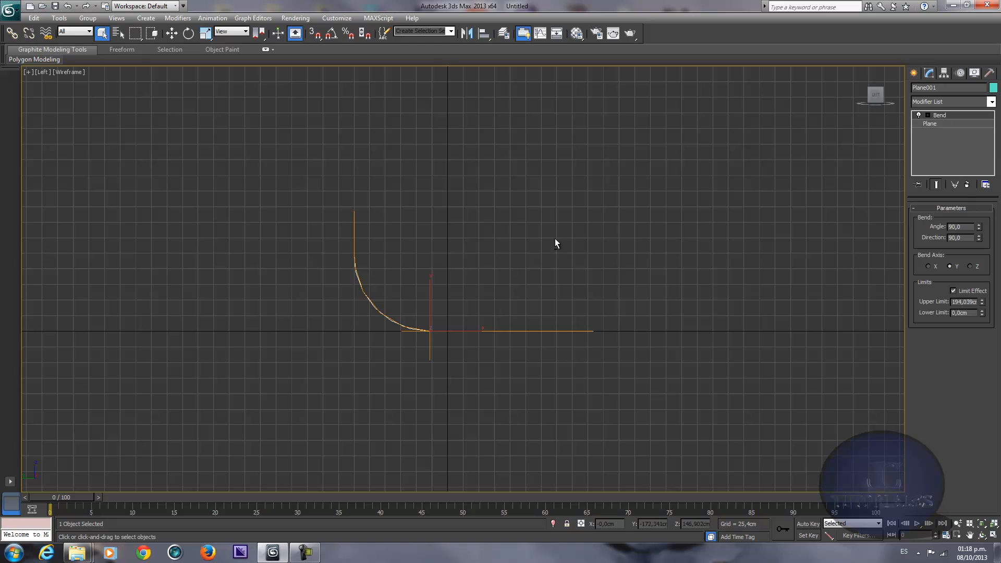
key("alt+w")
key("alt+w")
middle_click_drag(590, 342, 525, 286, "alt")
scroll(546, 302, "up", 3)
scroll(552, 307, "down", 3)
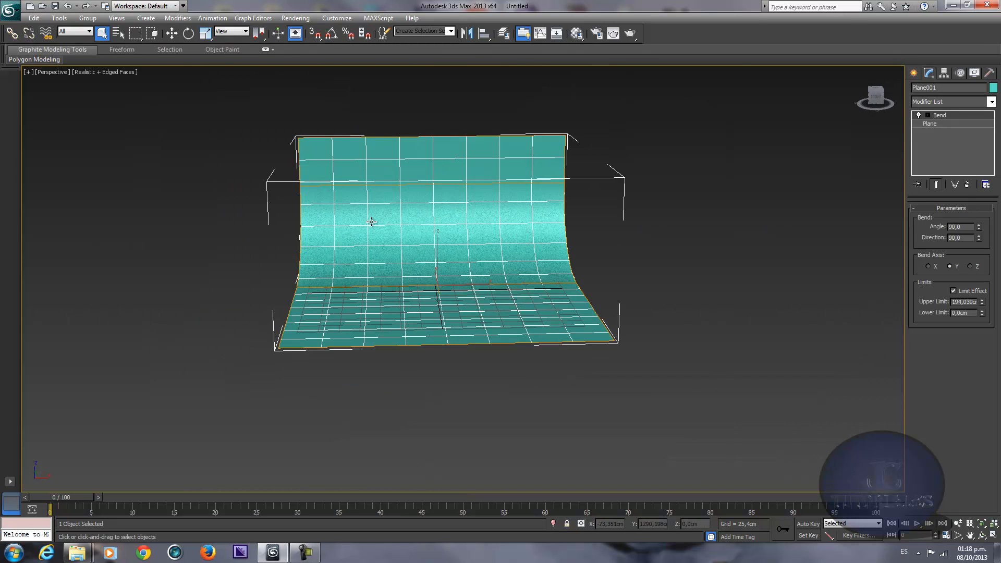
Step: Open the base Plane's parameters below the Bend and turn off the edged-faces display to inspect the smoothness of the curve
scroll(459, 294, "down", 3)
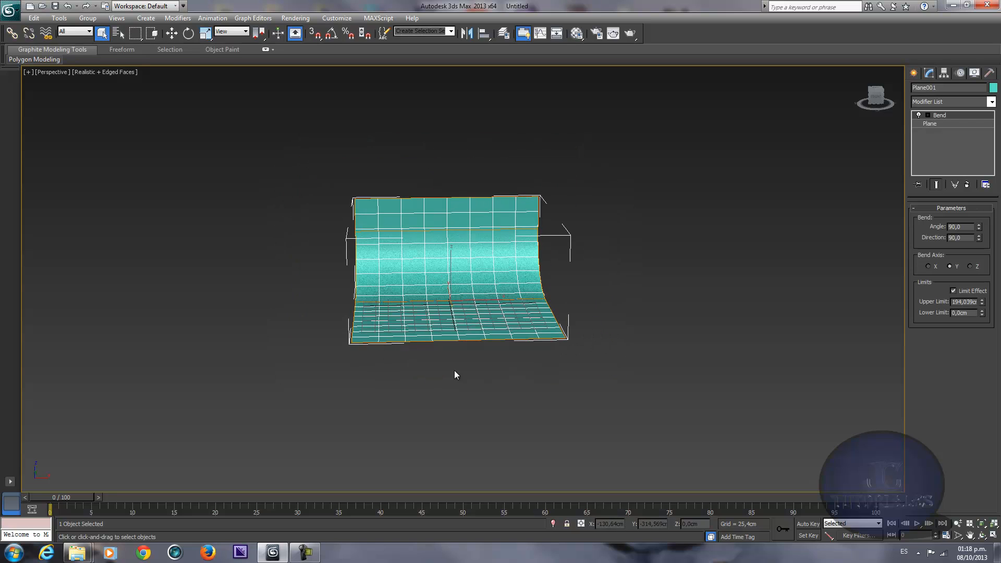
middle_click_drag(362, 290, 431, 324)
scroll(360, 349, "up", 3)
scroll(430, 325, "up", 2)
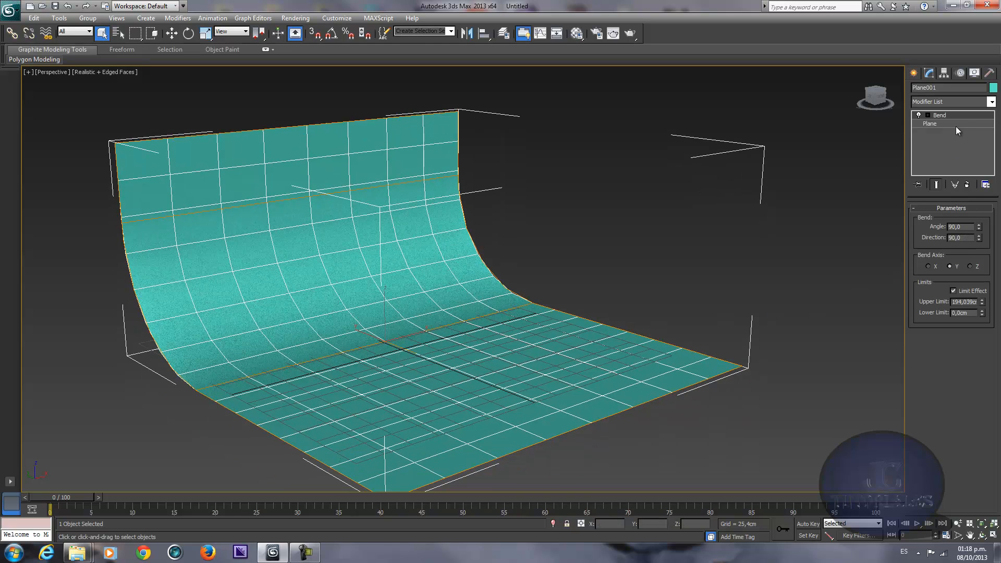
left_click(949, 123)
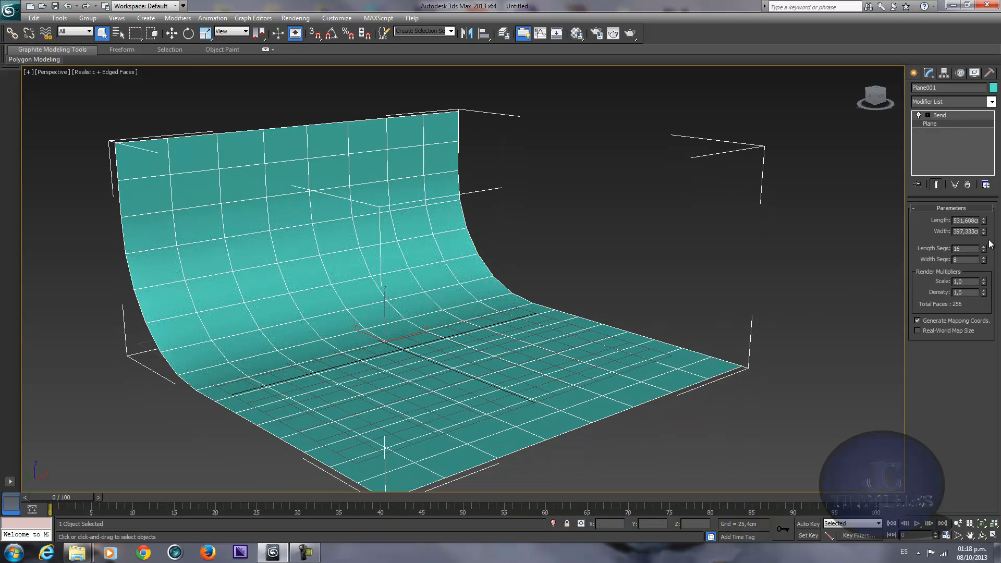
scroll(562, 311, "down", 3)
scroll(563, 288, "up", 3)
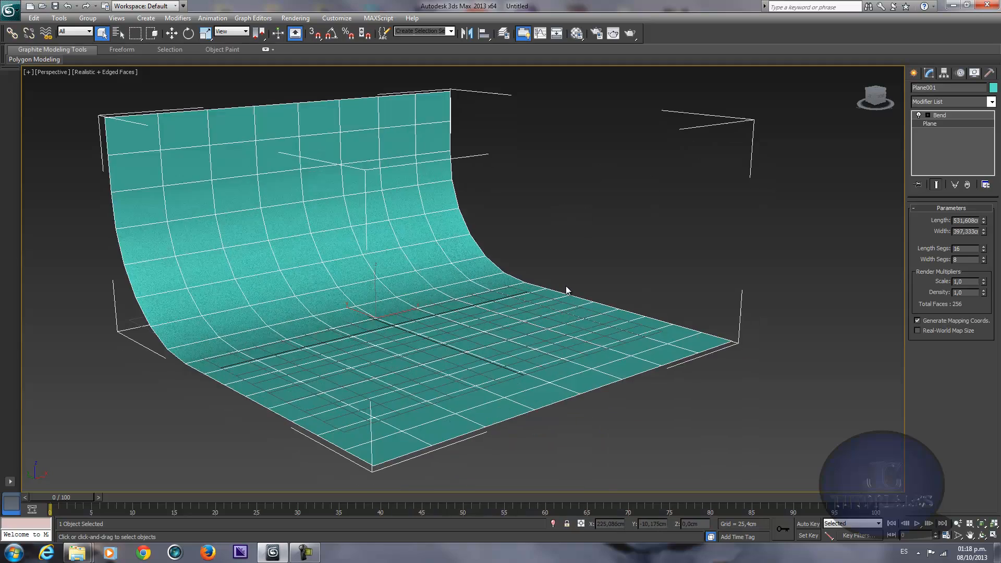
scroll(566, 290, "up", 3)
scroll(589, 281, "down", 3)
middle_click_drag(415, 290, 436, 309, "alt")
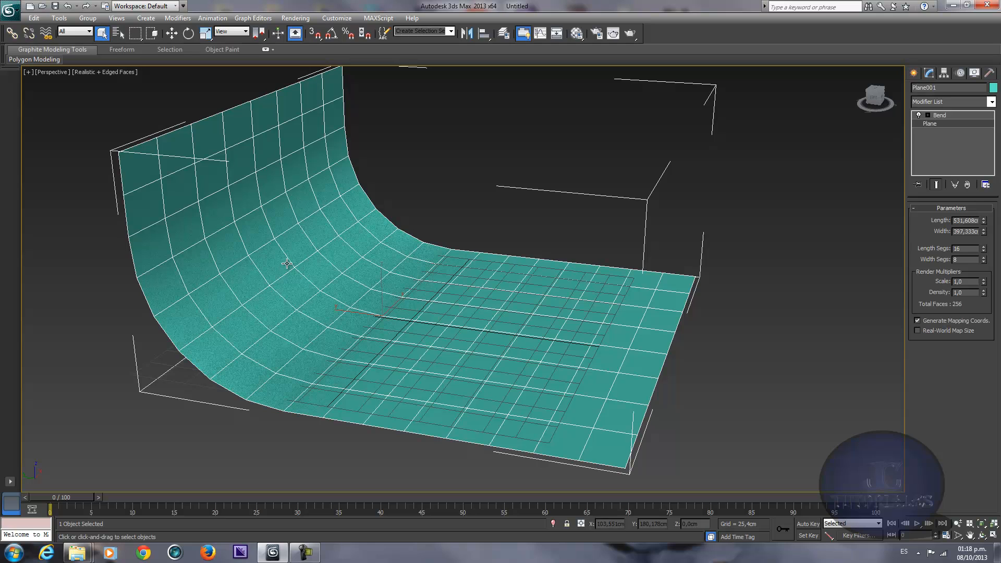
key("F4")
middle_click_drag(301, 276, 301, 249, "alt")
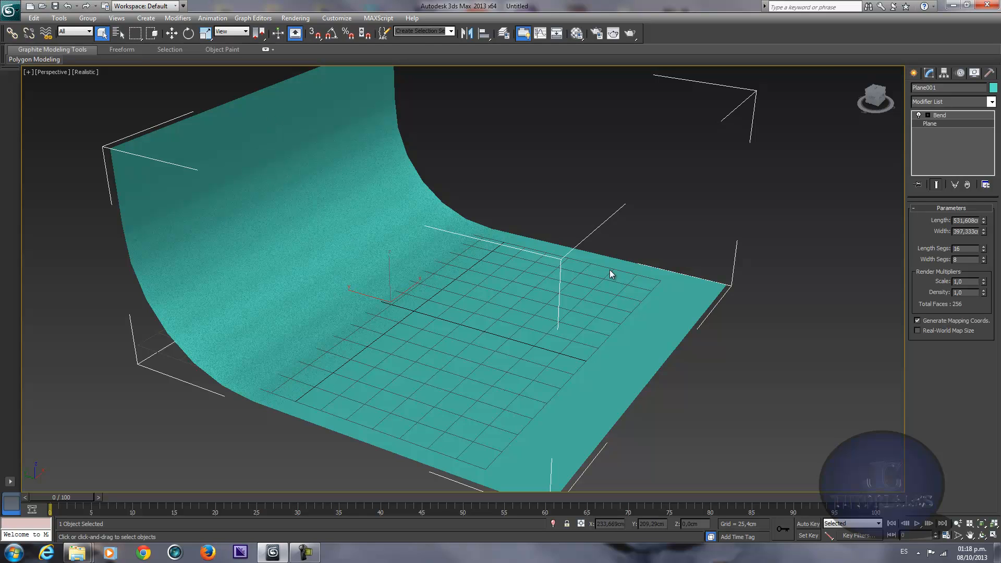
Step: Set the plane's length segments to 46 and move the backdrop back along Y to about 122 cm
left_click_drag(985, 248, 999, 166)
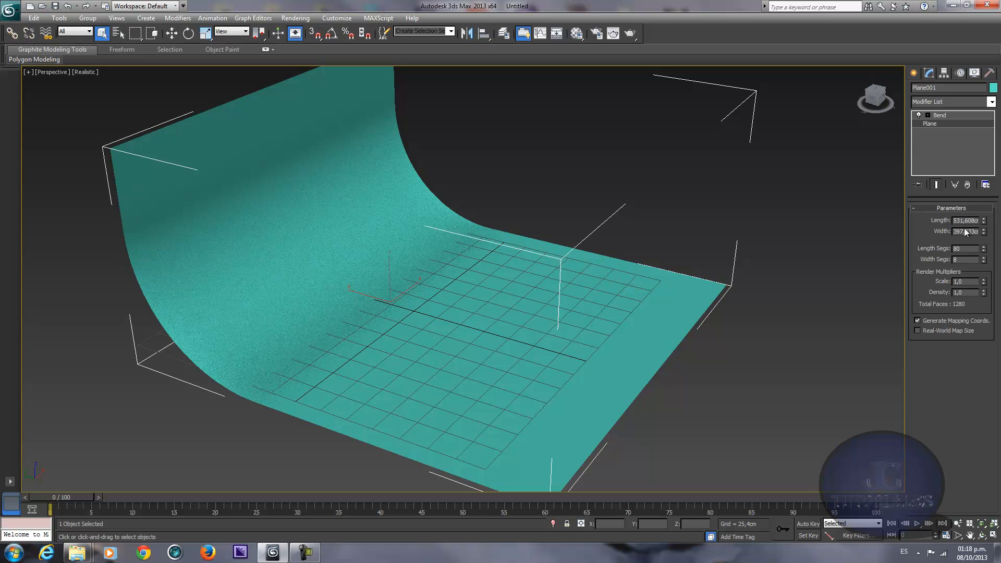
left_click_drag(962, 251, 867, 245)
type("46")
key("Return")
key("w")
left_click_drag(356, 294, 280, 269)
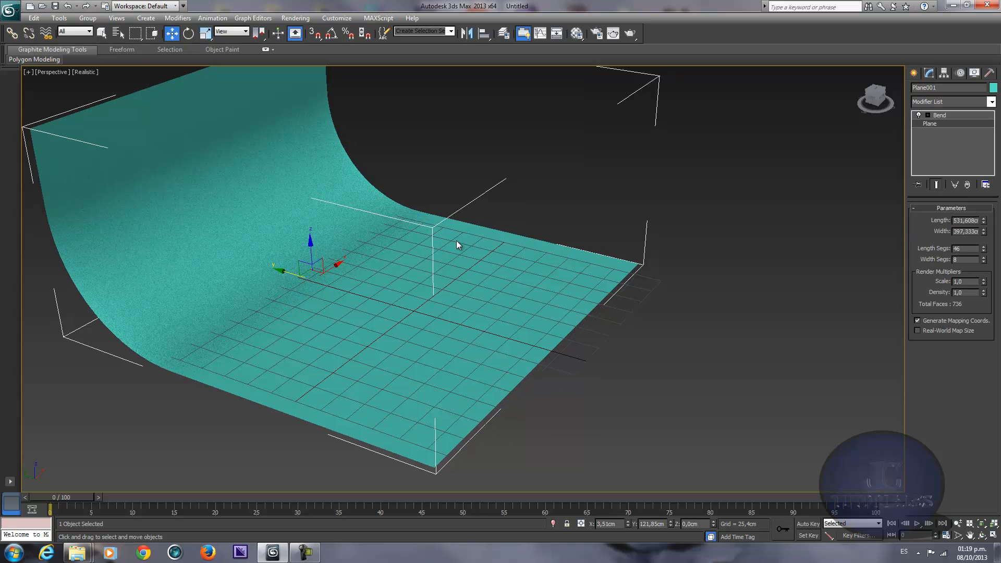
Step: Set the plane's length to 400 cm and its width to 600 cm
left_click_drag(984, 227, 981, 204)
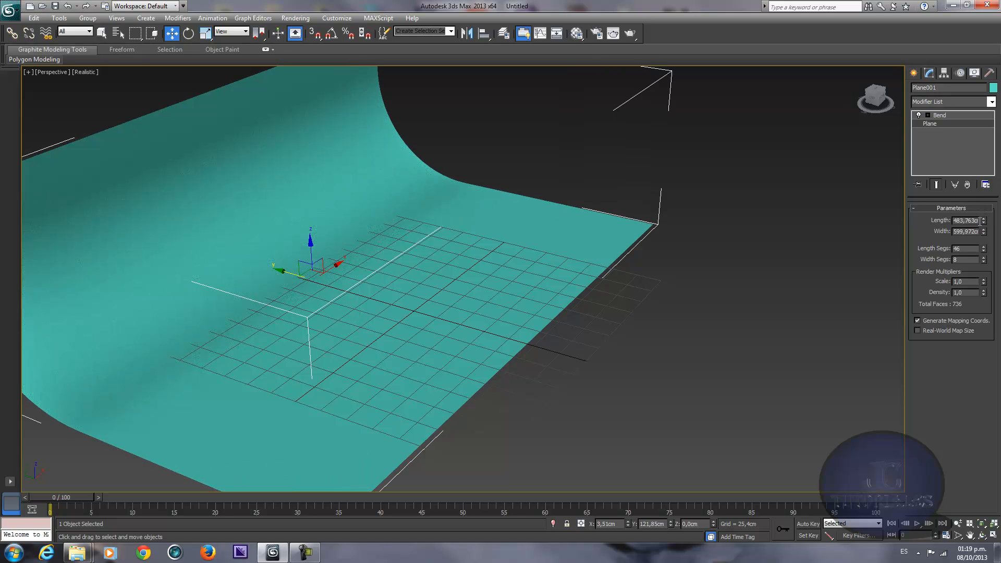
double_click(976, 221)
type("400")
key("Return")
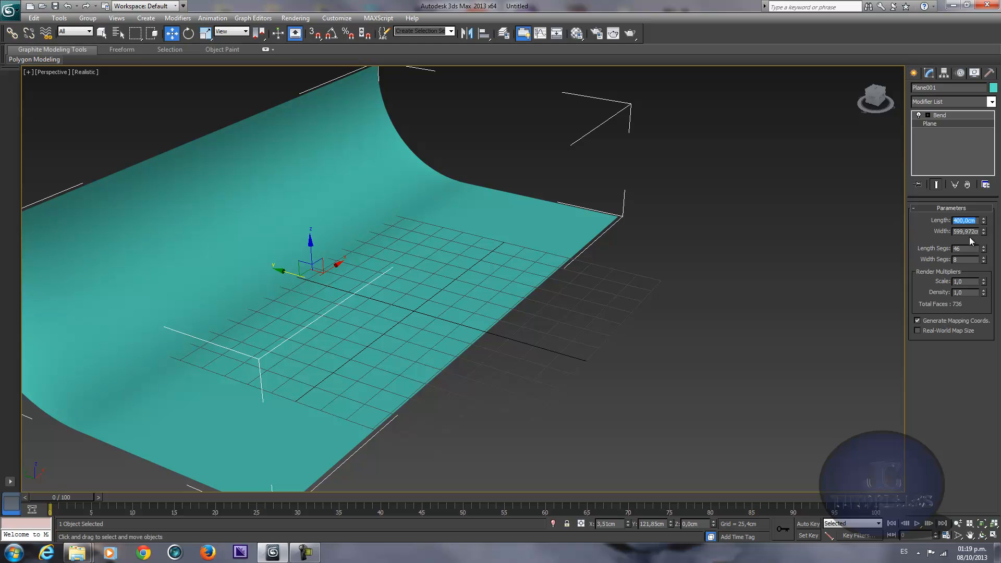
double_click(971, 230)
type("600")
key("Return")
middle_click_drag(556, 233, 616, 231)
scroll(633, 245, "down", 2)
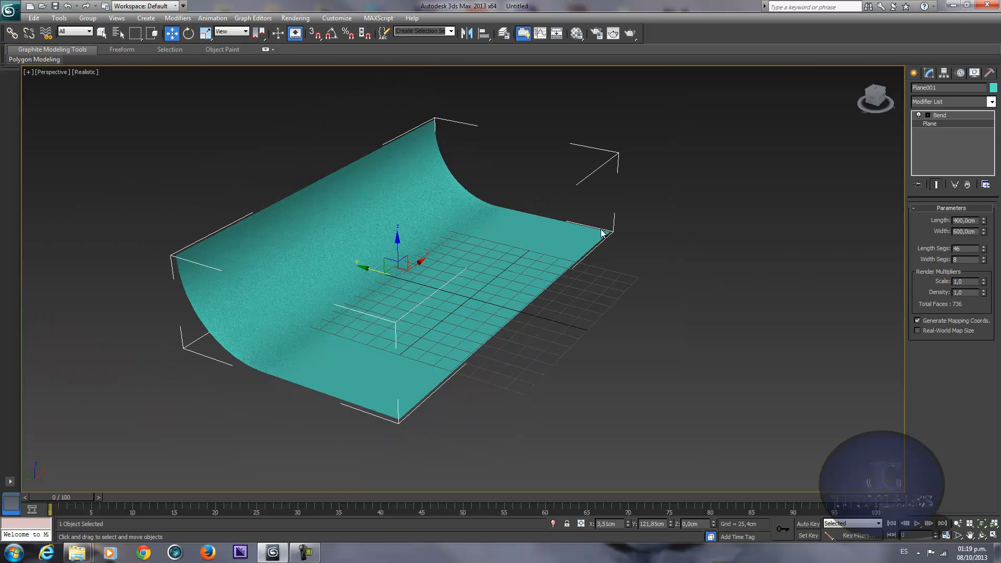
Step: Scale the whole backdrop up uniformly to about 146 percent
key("r")
scroll(478, 193, "down", 2)
scroll(472, 206, "up", 4)
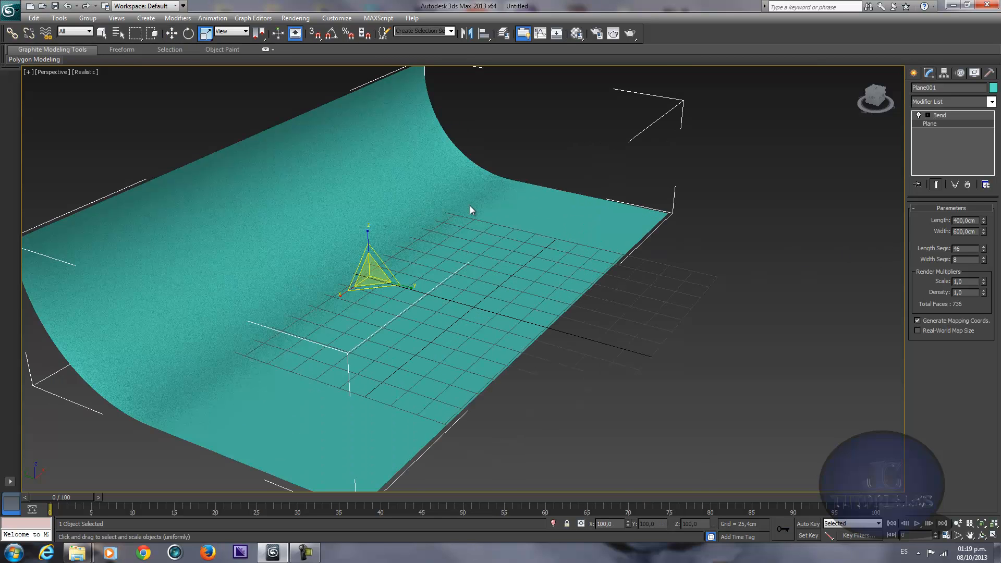
scroll(470, 207, "down", 2)
left_click_drag(399, 280, 405, 253)
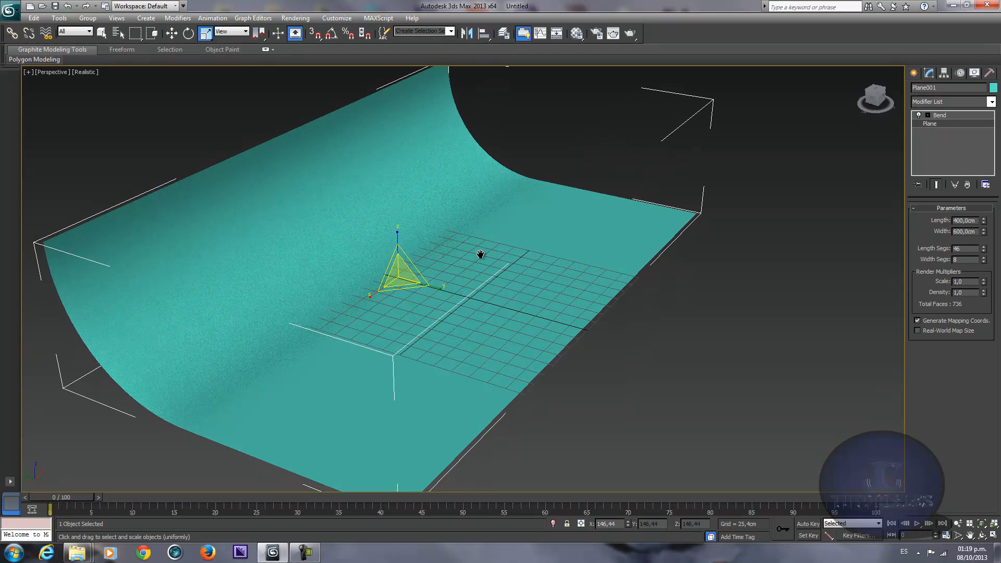
scroll(476, 260, "up", 1)
middle_click_drag(446, 259, 736, 228, "alt")
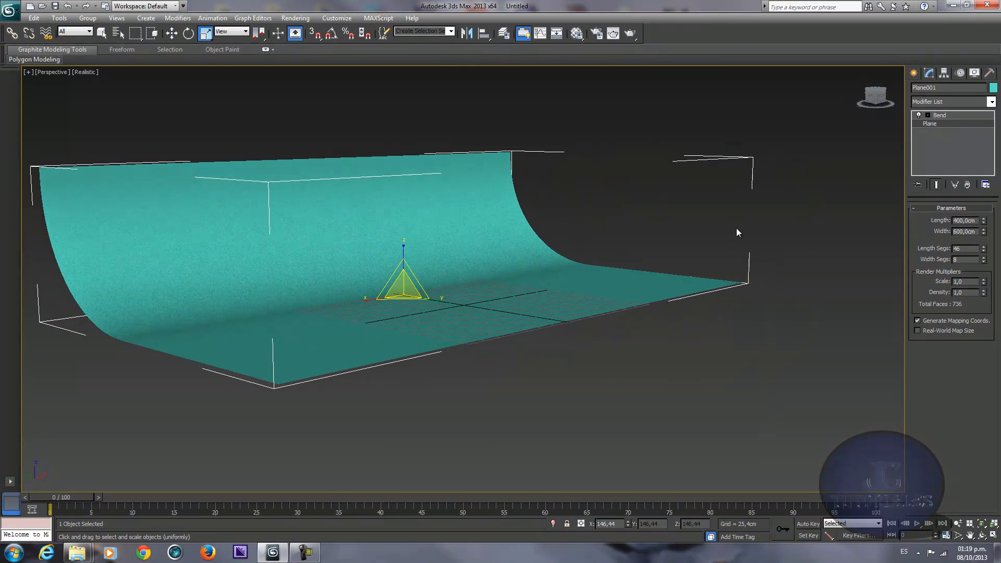
Step: Resize the plane to a length of 468 cm and a width of 570 cm, and check the backdrop's proportions
left_click_drag(983, 231, 984, 210)
middle_click_drag(684, 261, 449, 358, "alt")
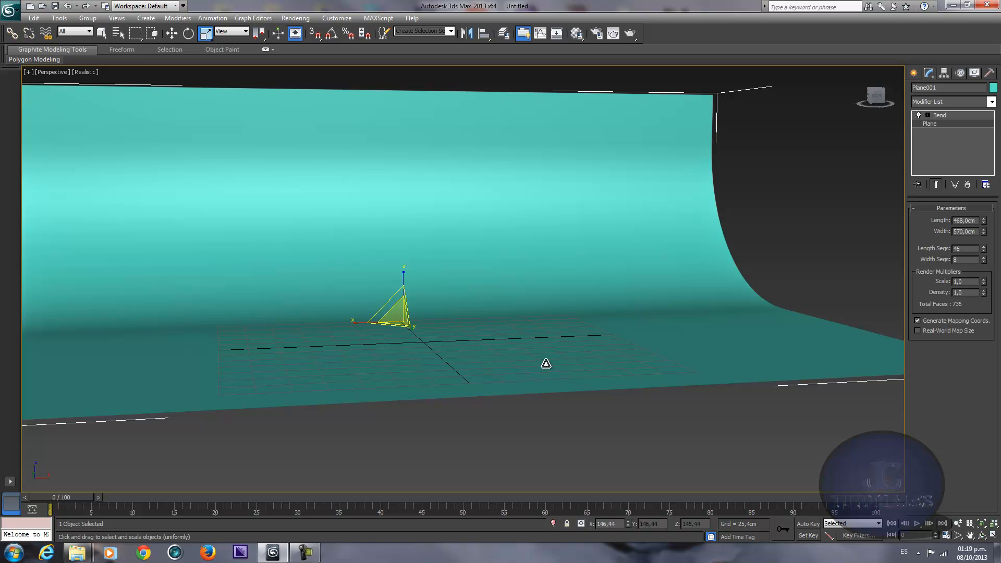
middle_click_drag(543, 361, 500, 411, "alt")
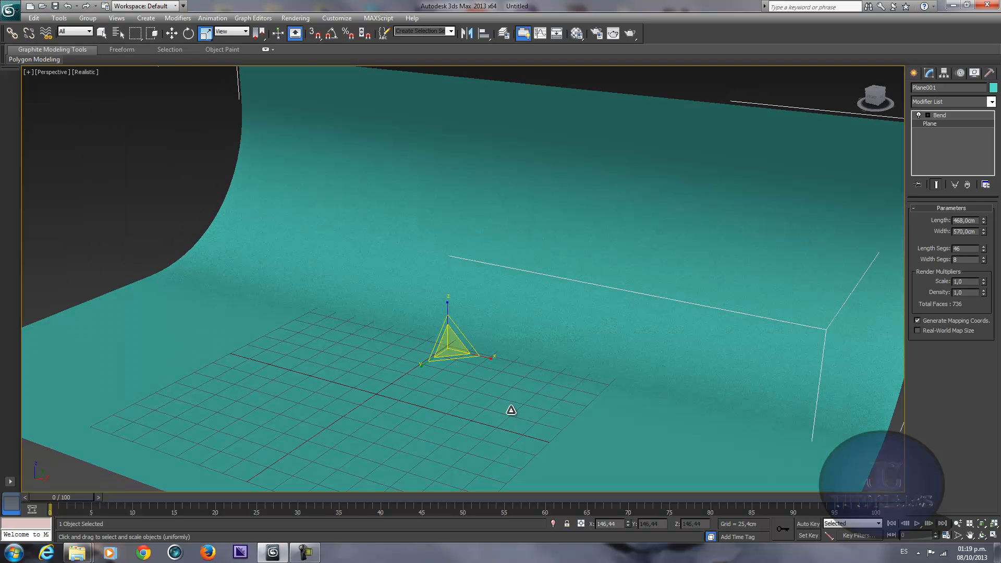
scroll(510, 408, "down", 6)
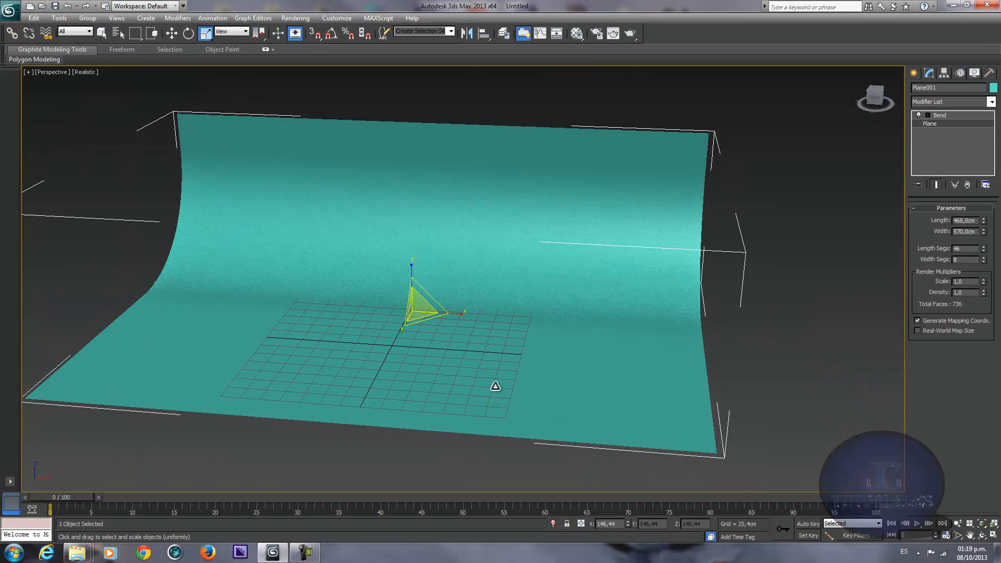
key("w")
middle_click_drag(591, 228, 590, 239)
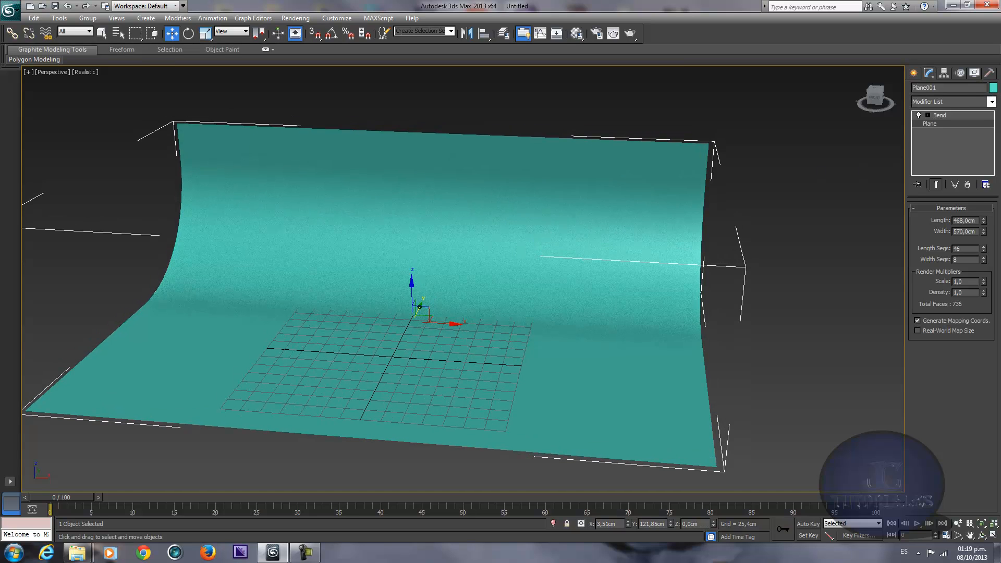
Step: Open the Material Editor and review the production renderer choices in Render Setup without changing the assigned renderer
left_click(576, 33)
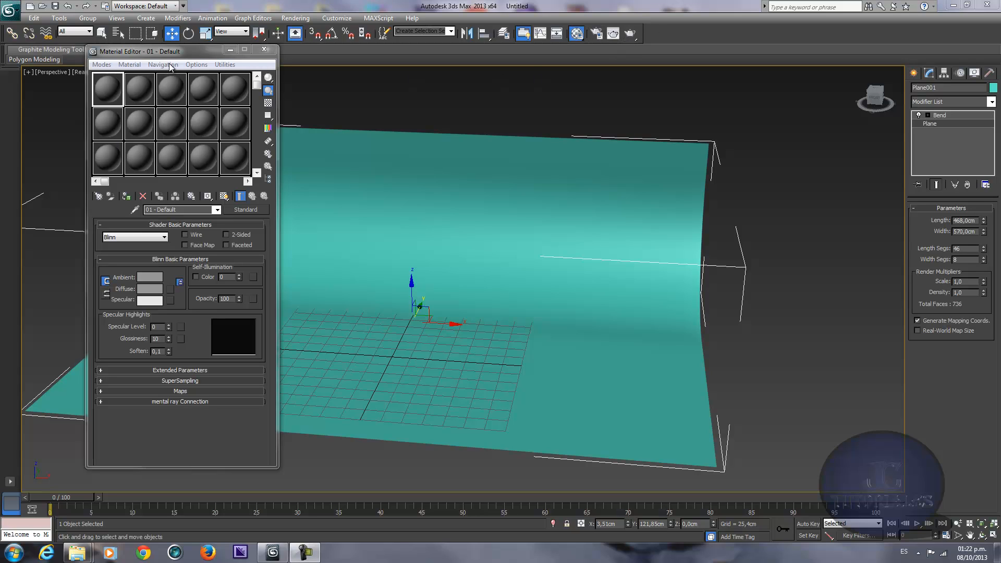
left_click(597, 35)
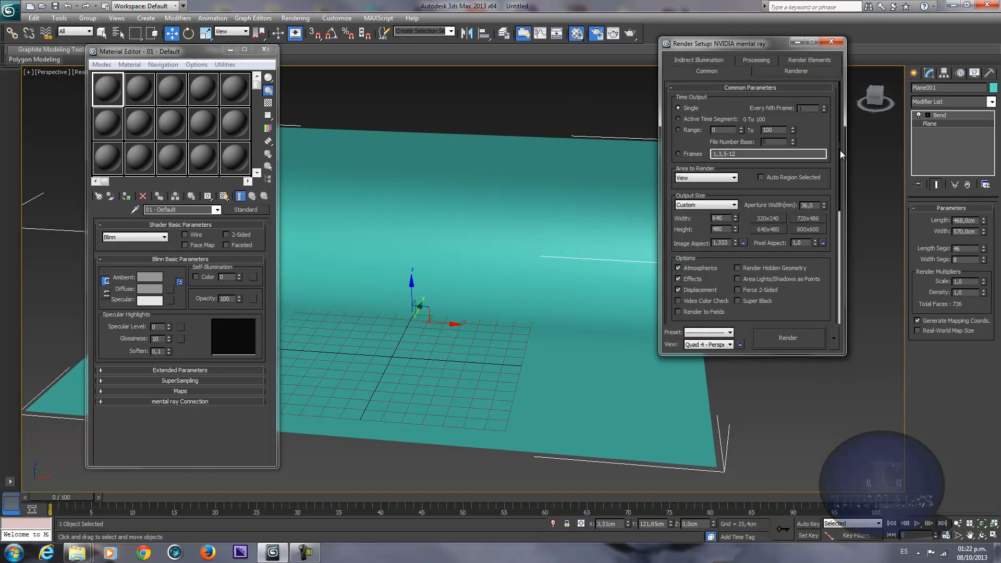
left_click_drag(840, 150, 836, 306)
left_click(793, 317)
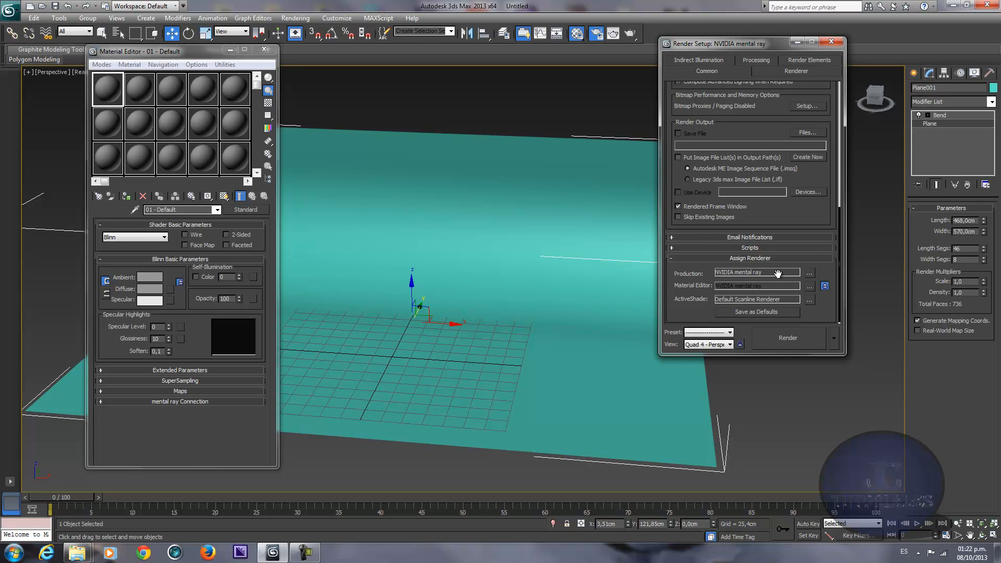
left_click(809, 274)
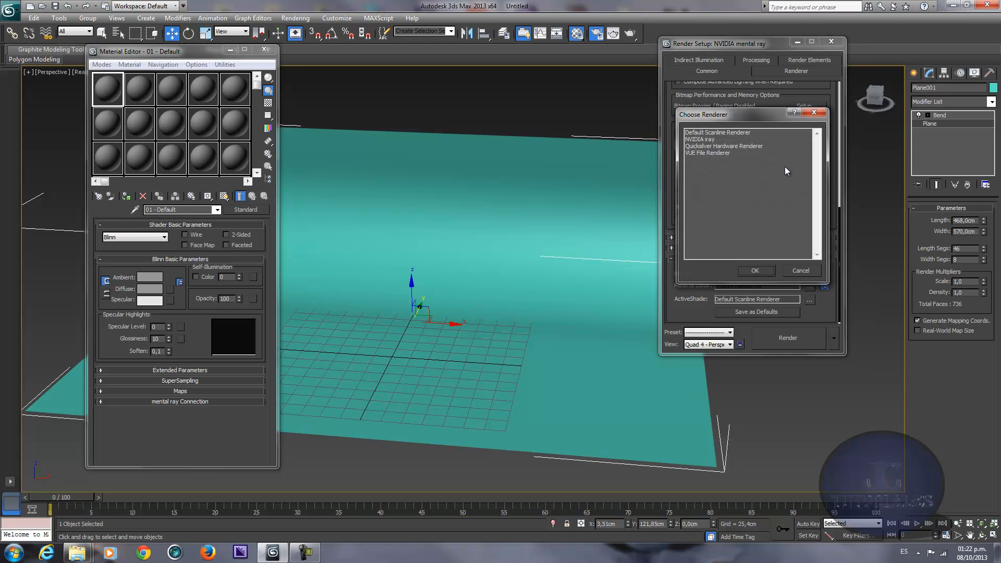
left_click(825, 108)
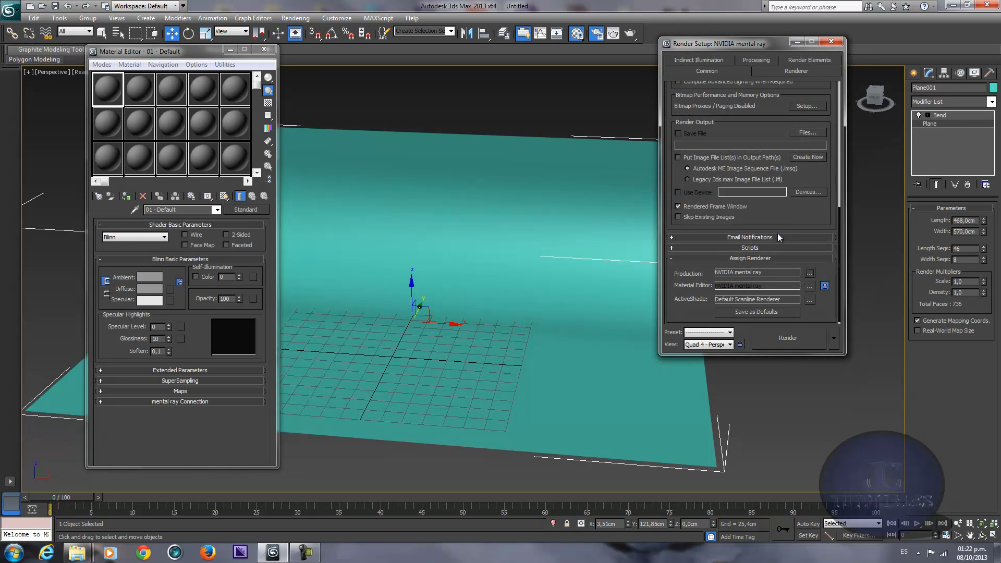
left_click(809, 273)
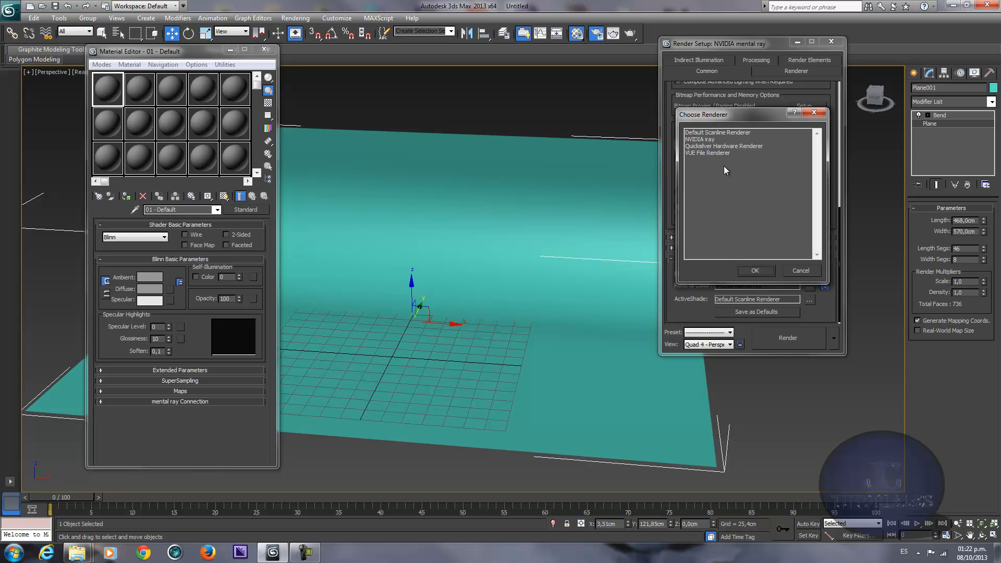
left_click(703, 133)
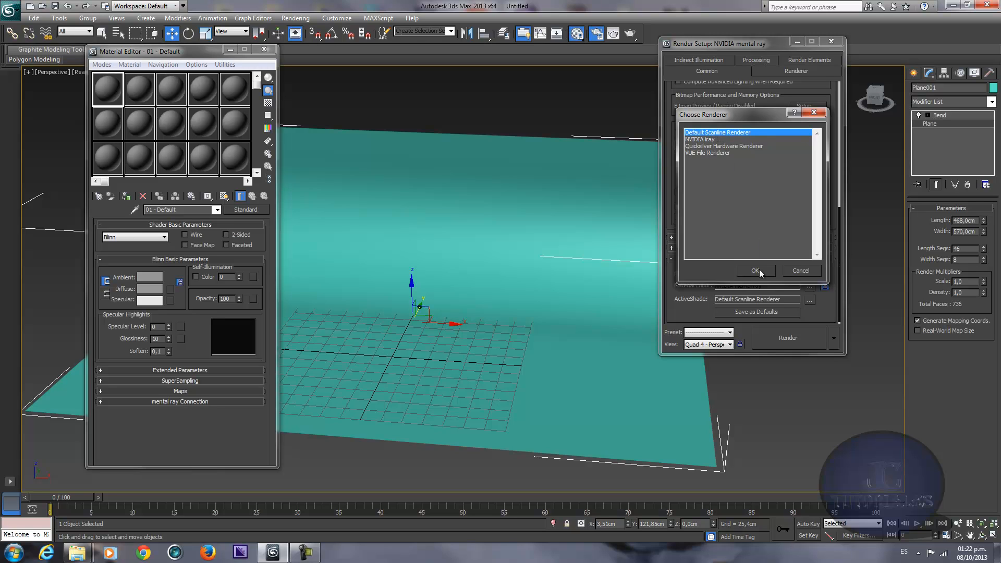
left_click(801, 269)
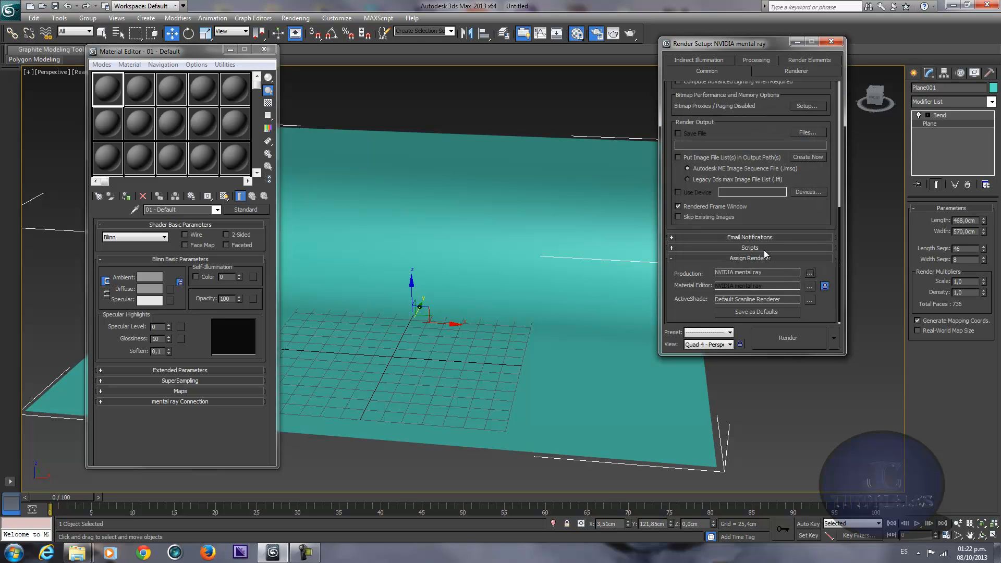
left_click(831, 42)
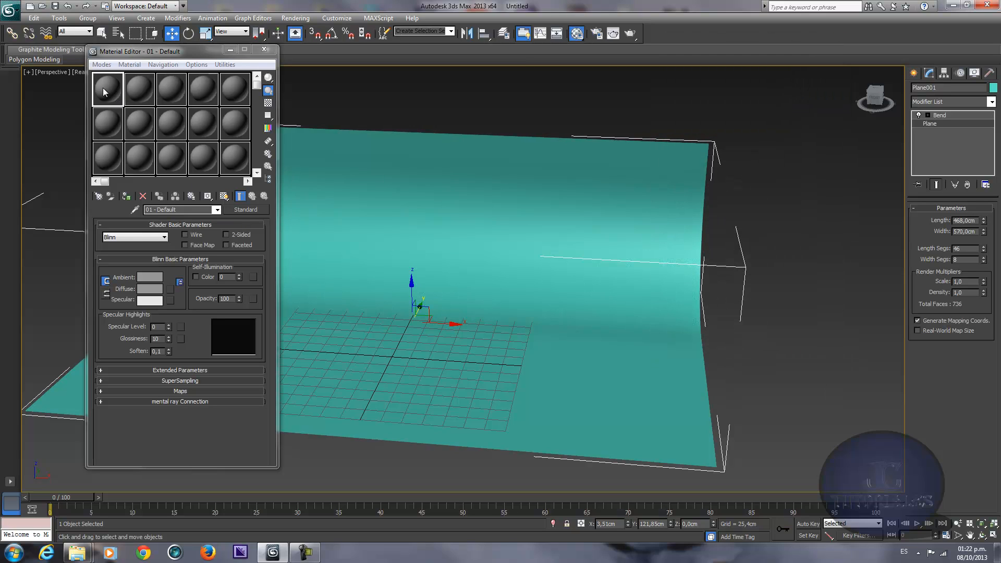
Step: Assign the 01 - Default material to the backdrop as an Arch & Design material with its reflectivity reset to the minimum
left_click_drag(105, 90, 464, 245)
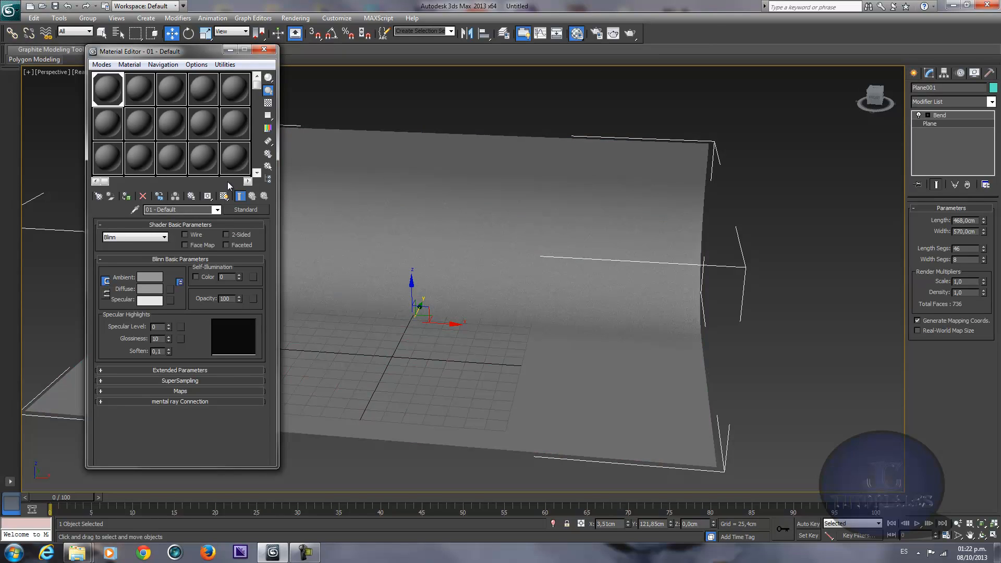
left_click(246, 209)
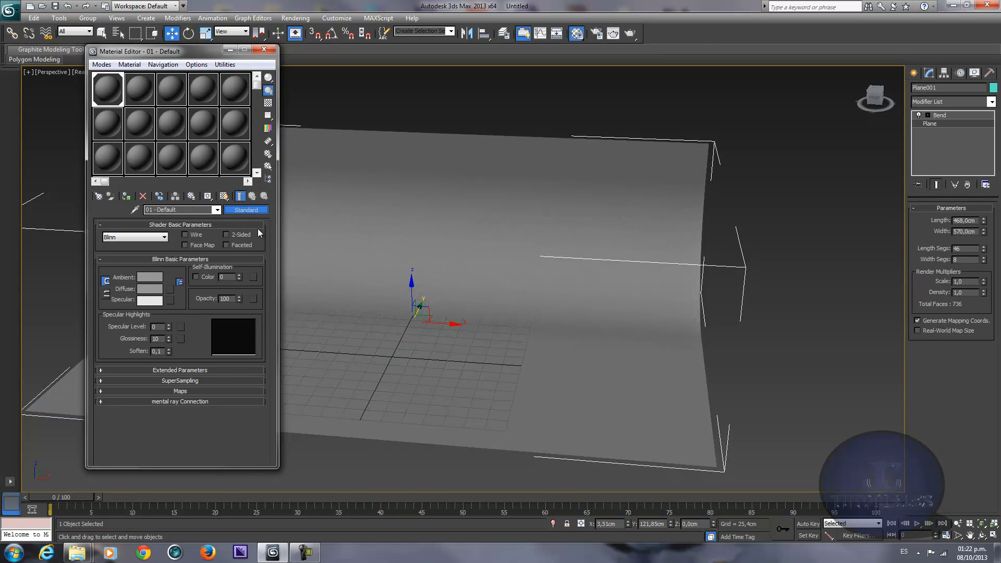
left_click(266, 211)
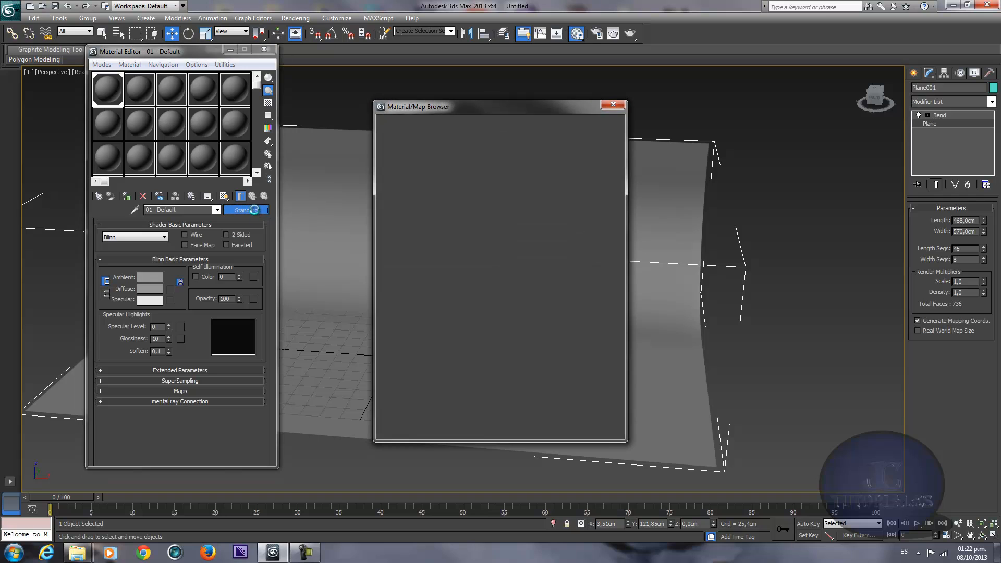
double_click(424, 306)
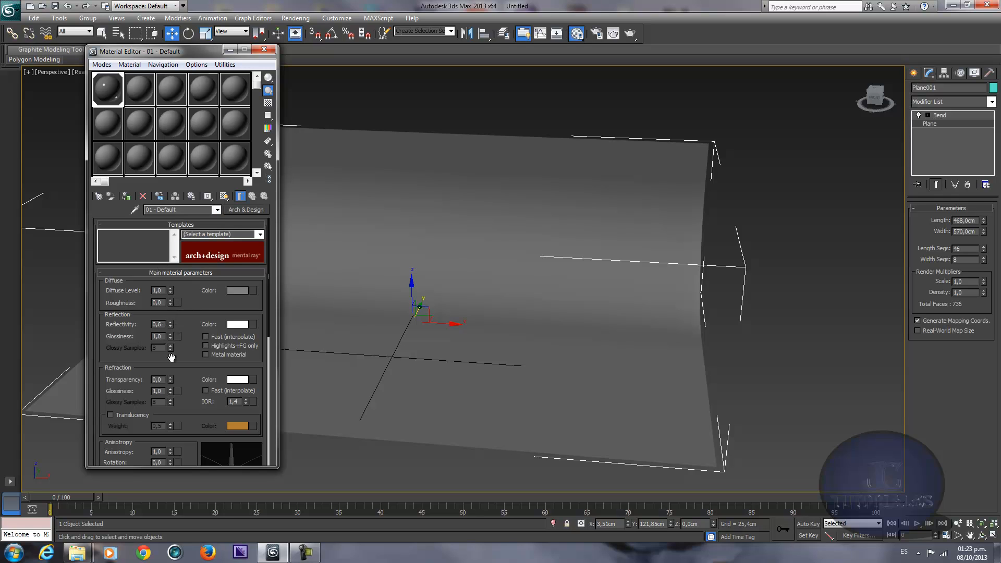
right_click(170, 324)
left_click(265, 52)
Step: Create a teapot with a radius of about 33.5 cm on the backdrop's floor, near the middle
scroll(367, 296, "up", 5)
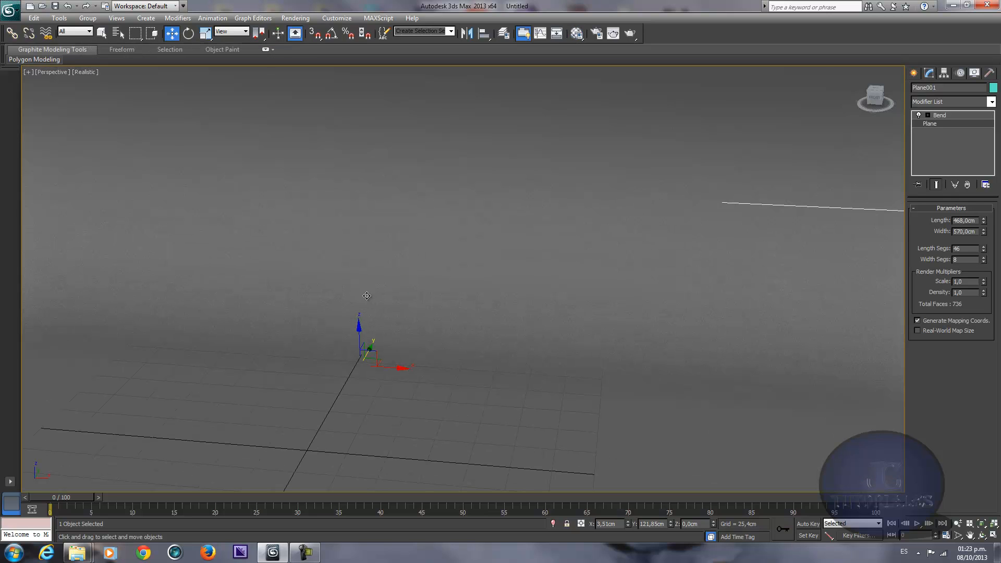
middle_click_drag(355, 308, 422, 230, "alt")
scroll(417, 231, "up", 2)
middle_click_drag(260, 331, 339, 267)
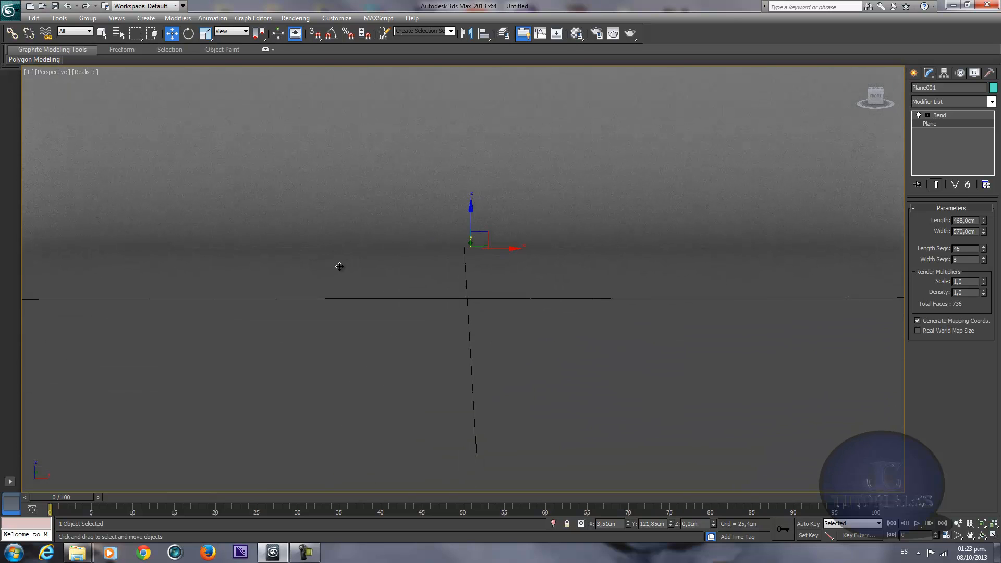
left_click(914, 73)
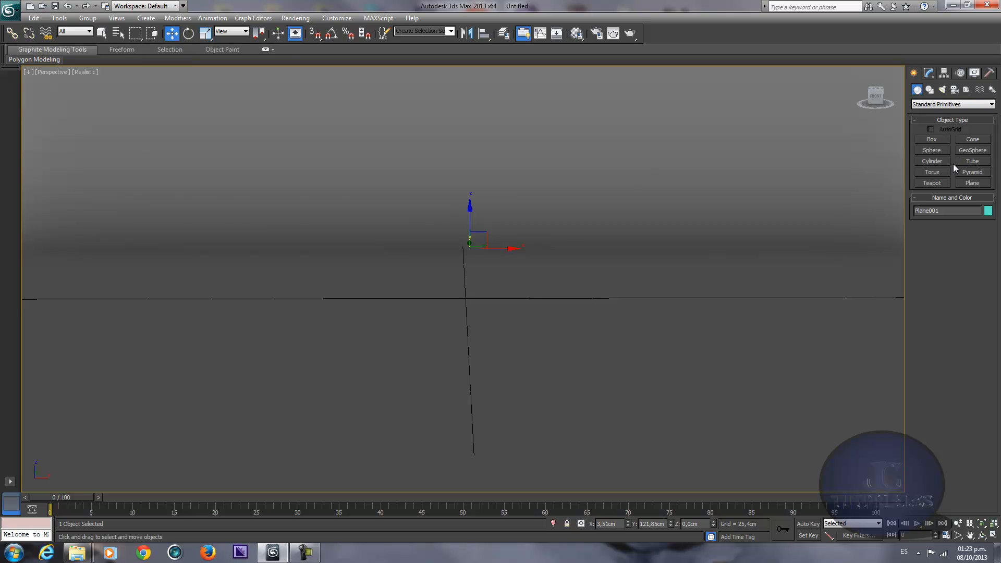
left_click(931, 183)
left_click_drag(531, 295, 566, 283)
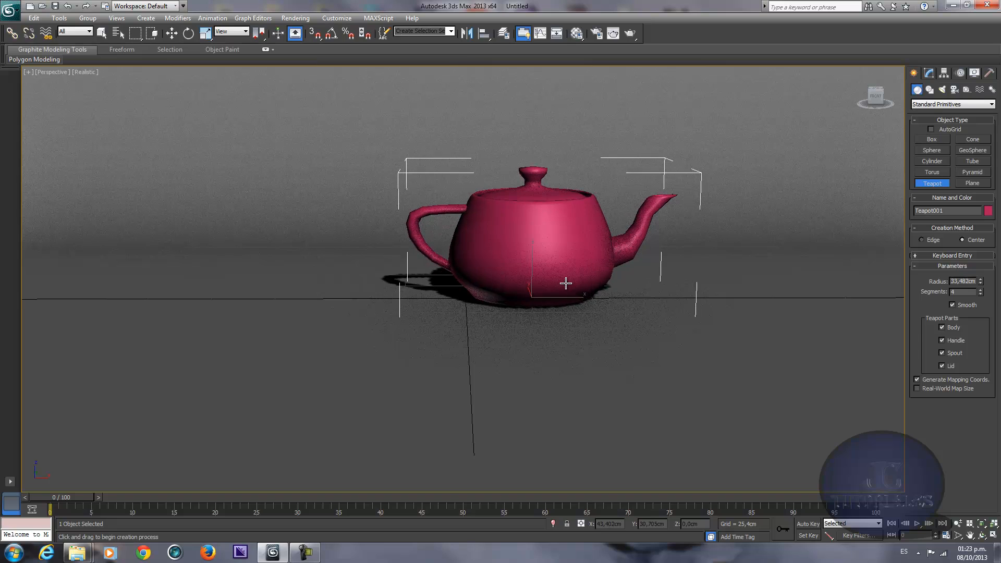
Step: Rotate the teapot slightly about its vertical axis and move it forward on the floor to about X 34.6 cm, Y -21.2 cm
key("w")
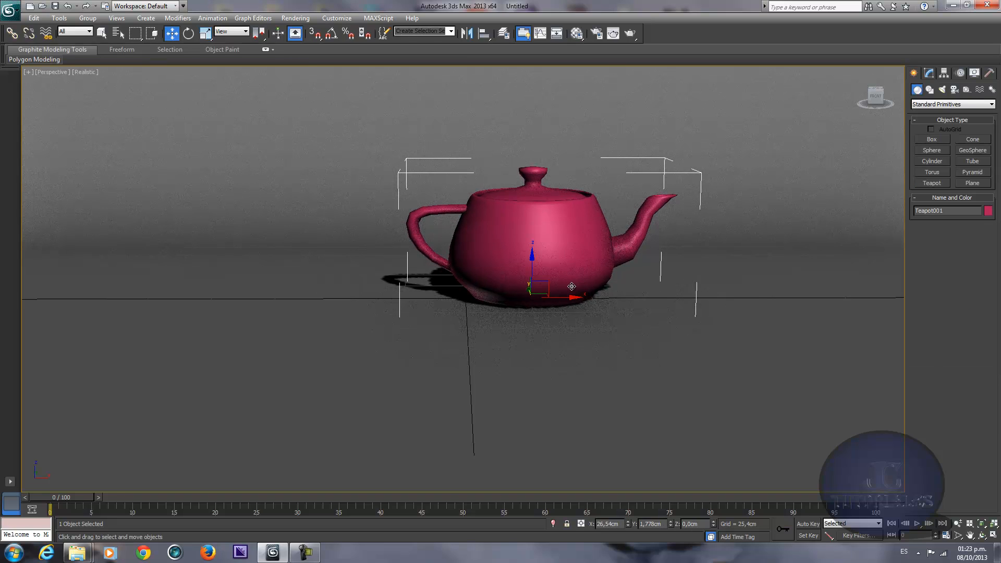
key("e")
left_click_drag(528, 308, 602, 308)
key("w")
Step: Set the teapot's segments to 16, checking the mesh density with edged faces displayed and hidden again
left_click(929, 73)
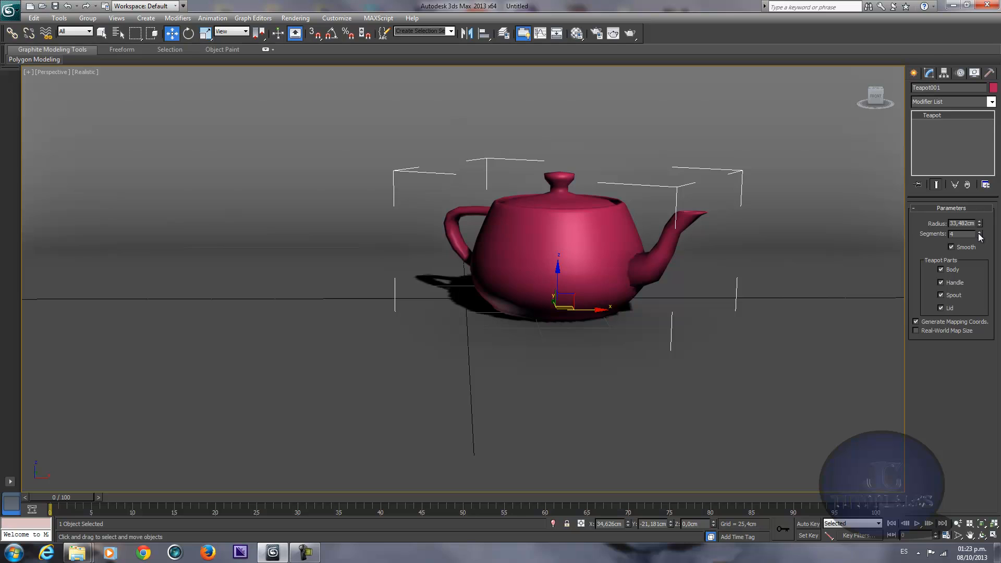
left_click_drag(979, 237, 980, 199)
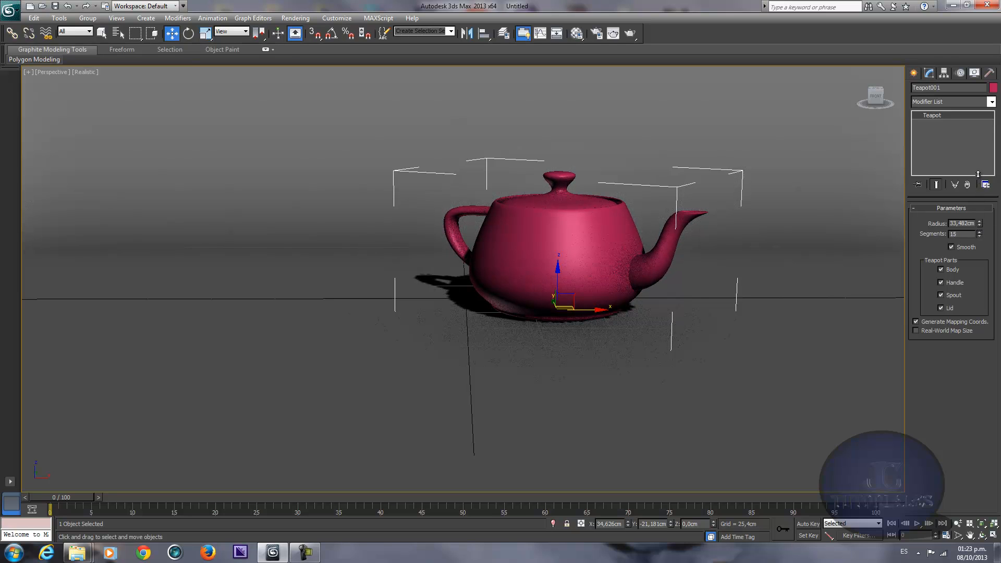
key("F4")
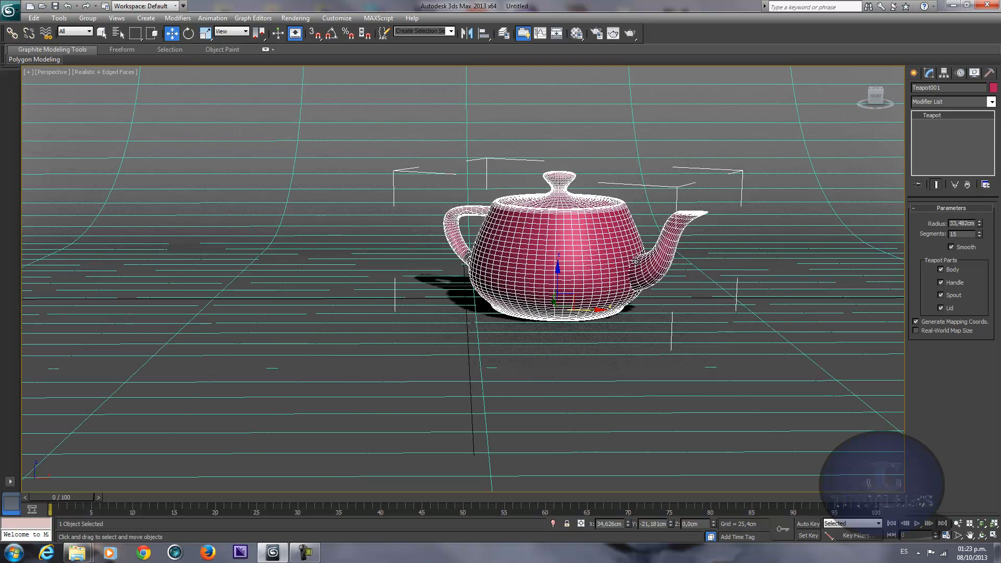
left_click(980, 233)
key("F4")
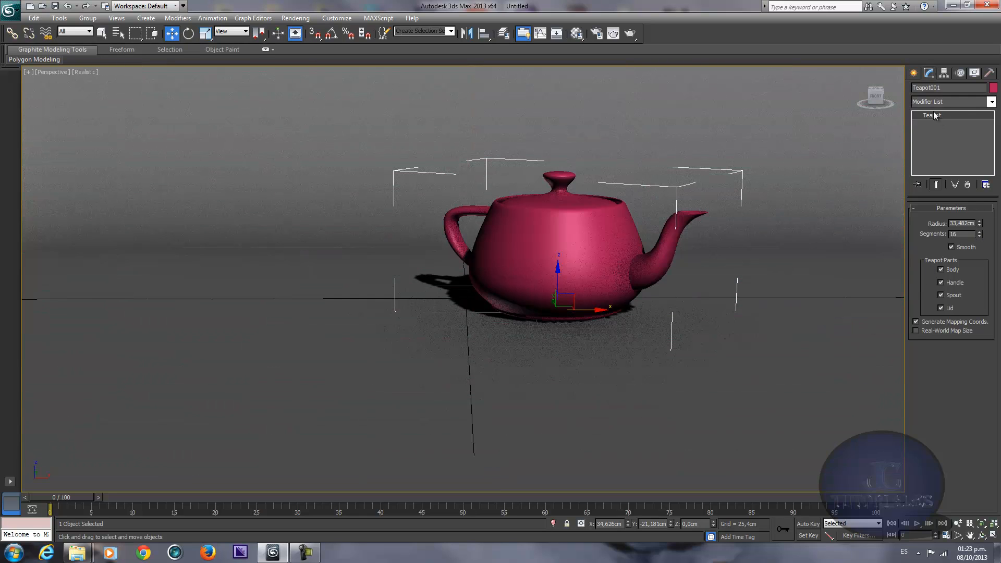
left_click(913, 74)
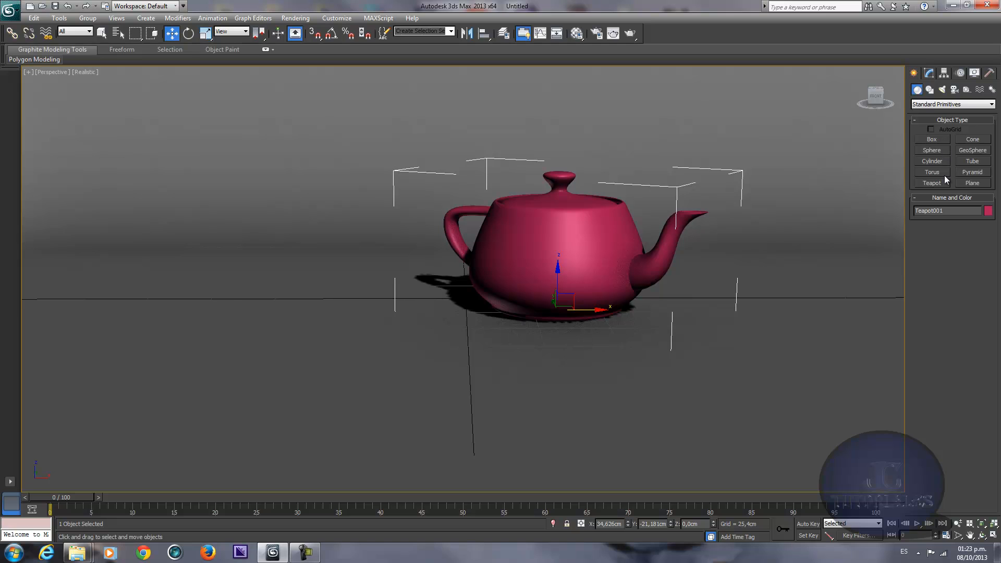
left_click(931, 151)
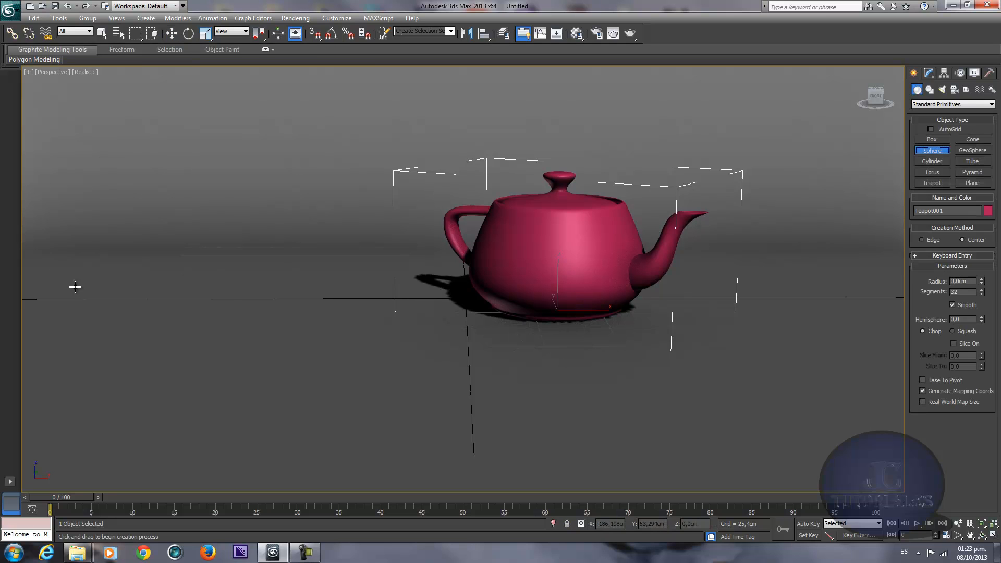
left_click_drag(257, 296, 268, 279)
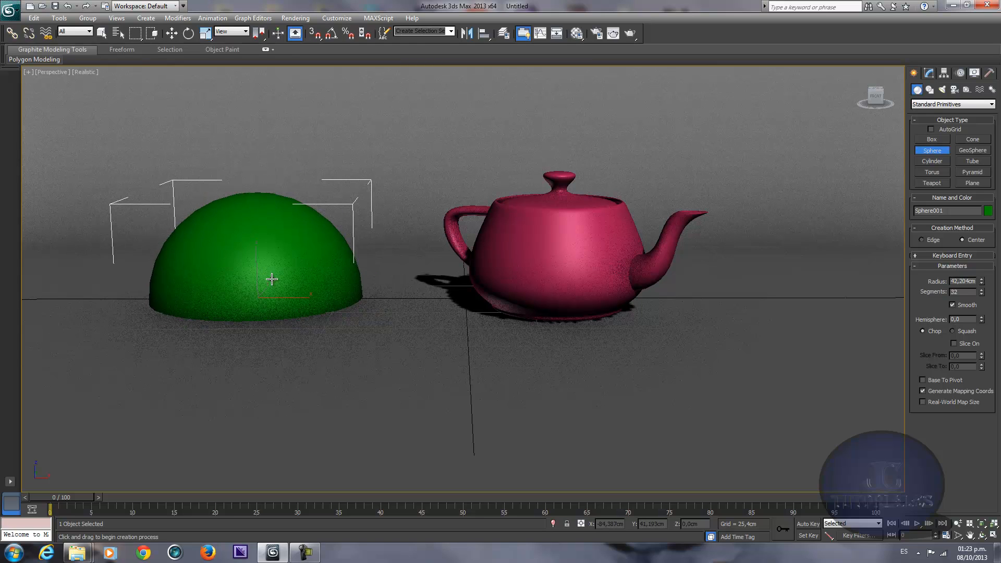
right_click(268, 278)
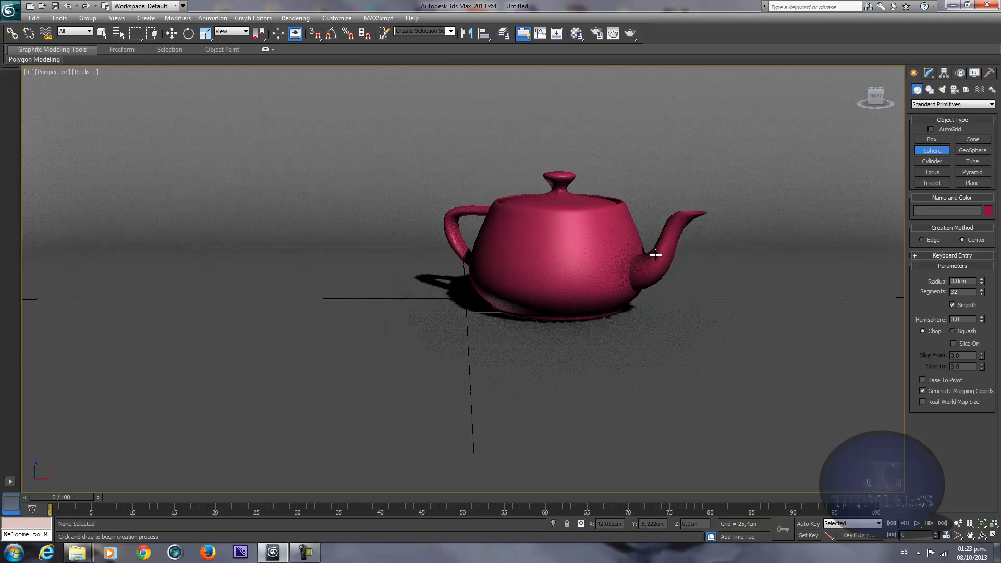
Step: Create a GeoSphere with a radius of about 50.3 cm on the handle side of the teapot, raised to about Z 51.1 cm
left_click(973, 150)
left_click_drag(246, 291, 237, 140)
key("w")
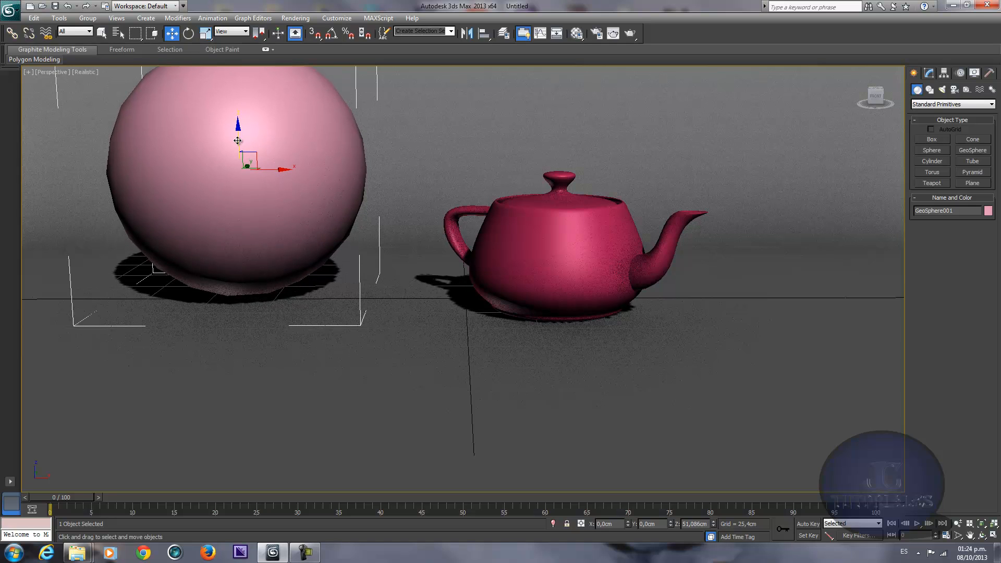
middle_click_drag(454, 241, 463, 314)
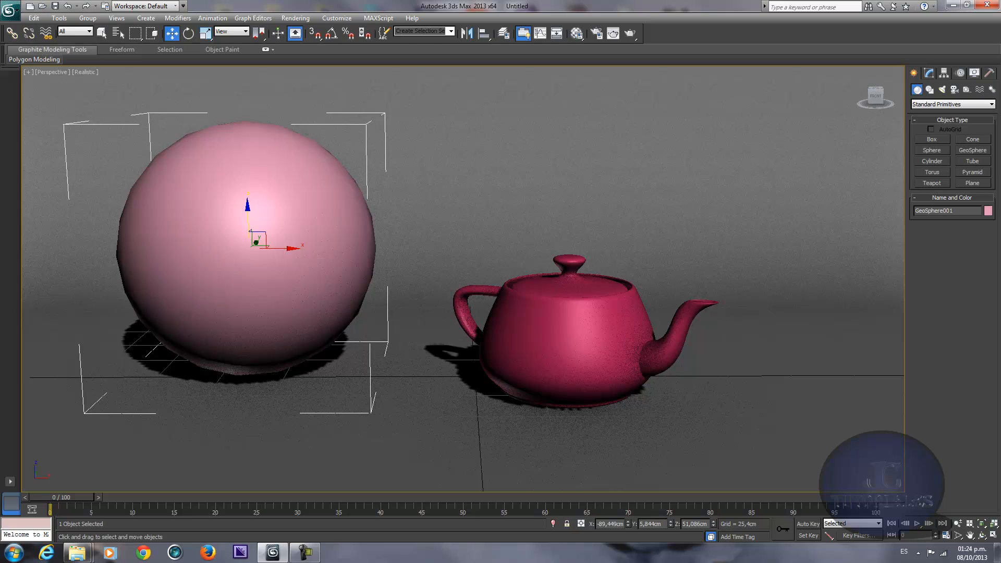
Step: Set the GeoSphere's segments to 12, checking its mesh with edged faces displayed and hidden again
left_click(926, 75)
key("F4")
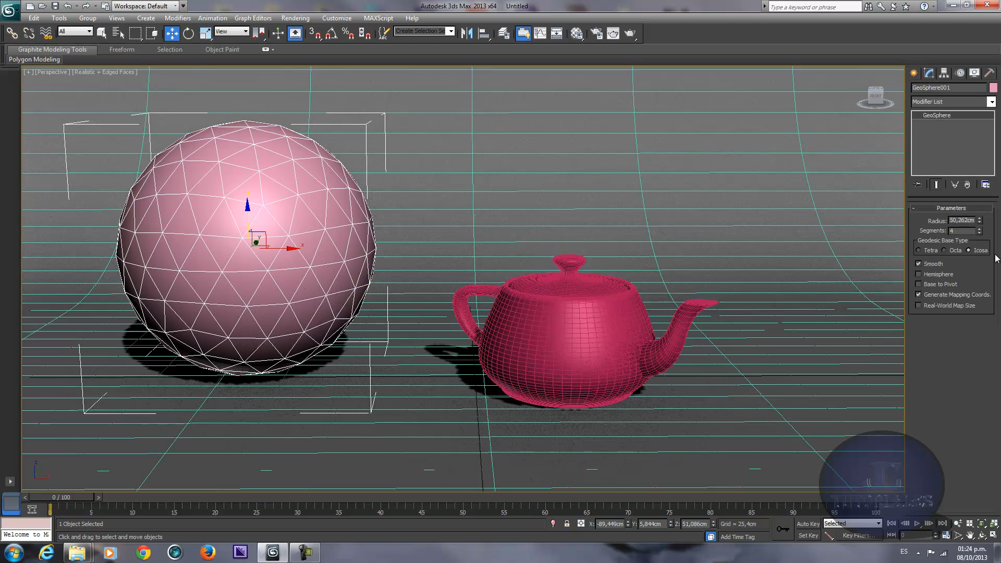
left_click_drag(979, 231, 980, 197)
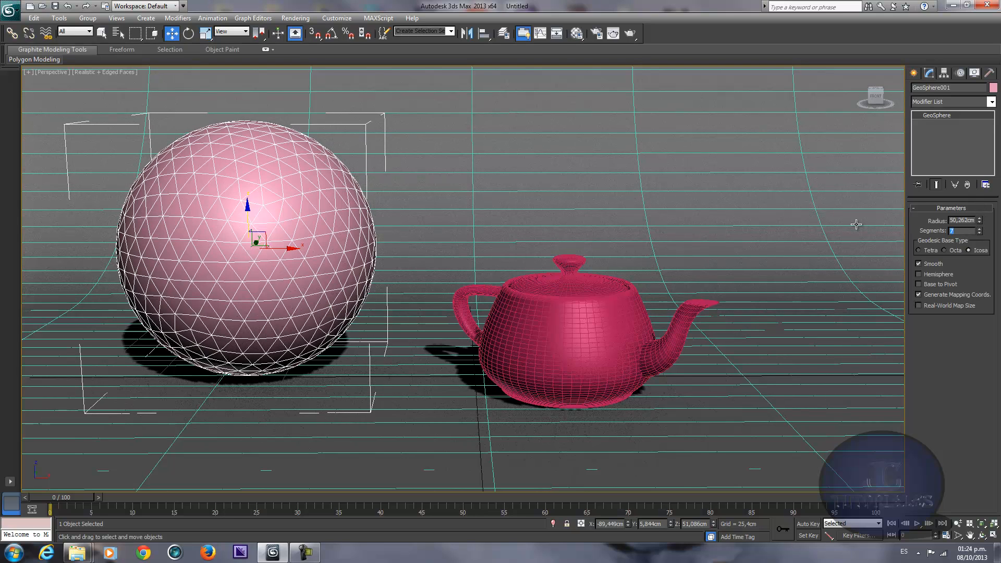
type("12")
key("Return")
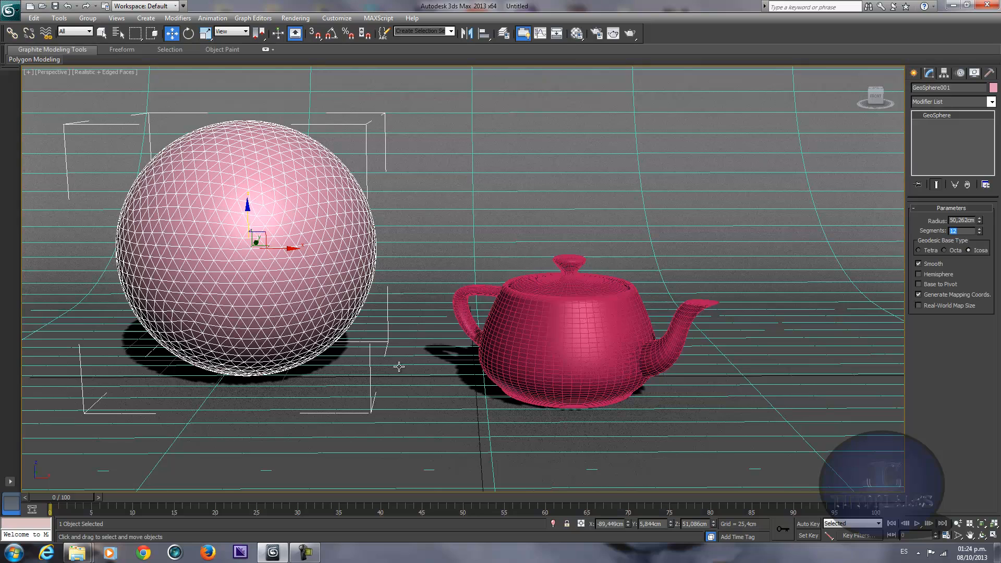
key("F4")
key("g")
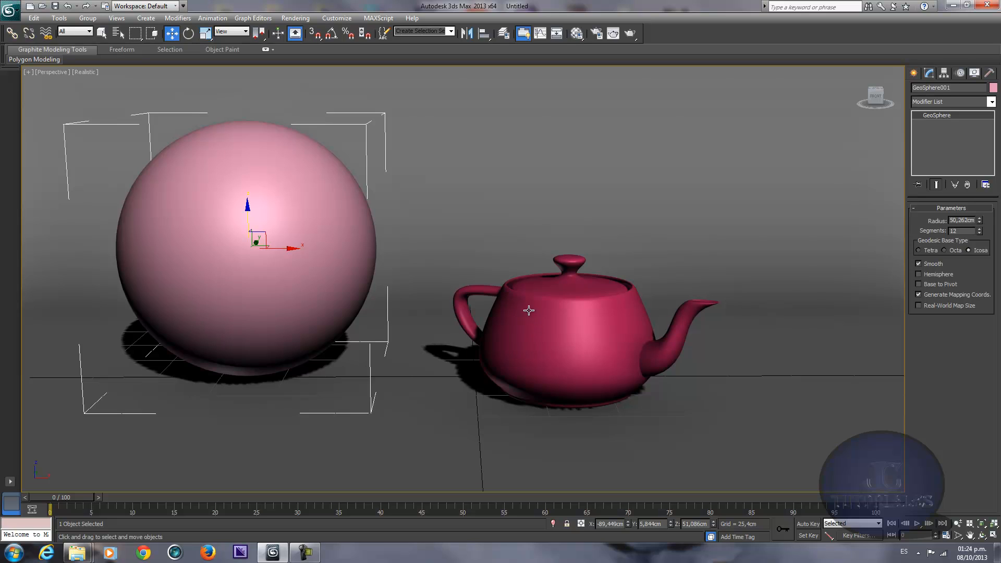
Step: Select the backdrop, run a test render of the perspective view and close the rendered frame
left_click(422, 323)
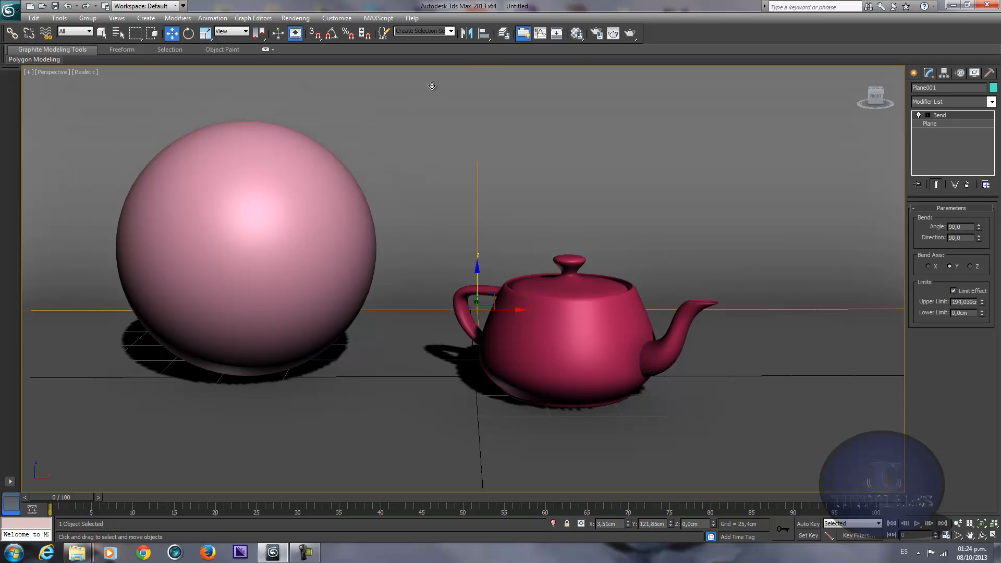
left_click(632, 33)
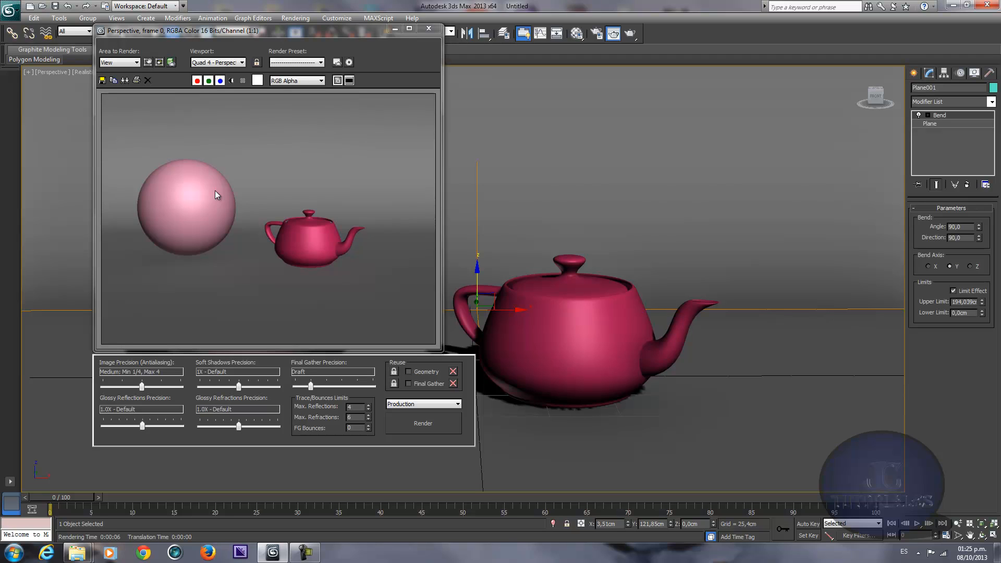
left_click(429, 28)
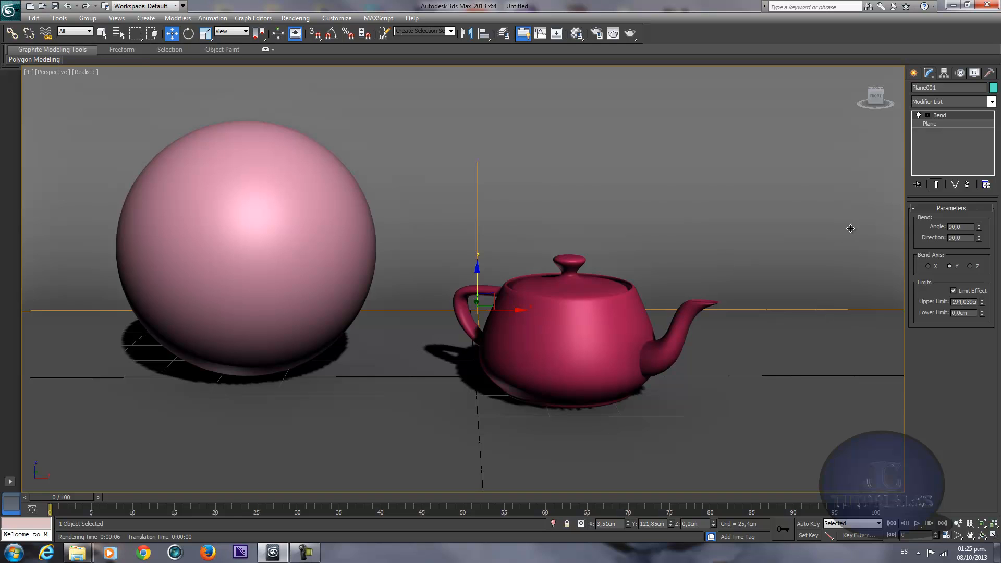
Step: Switch the light creation category from photometric to Standard lights
left_click(913, 73)
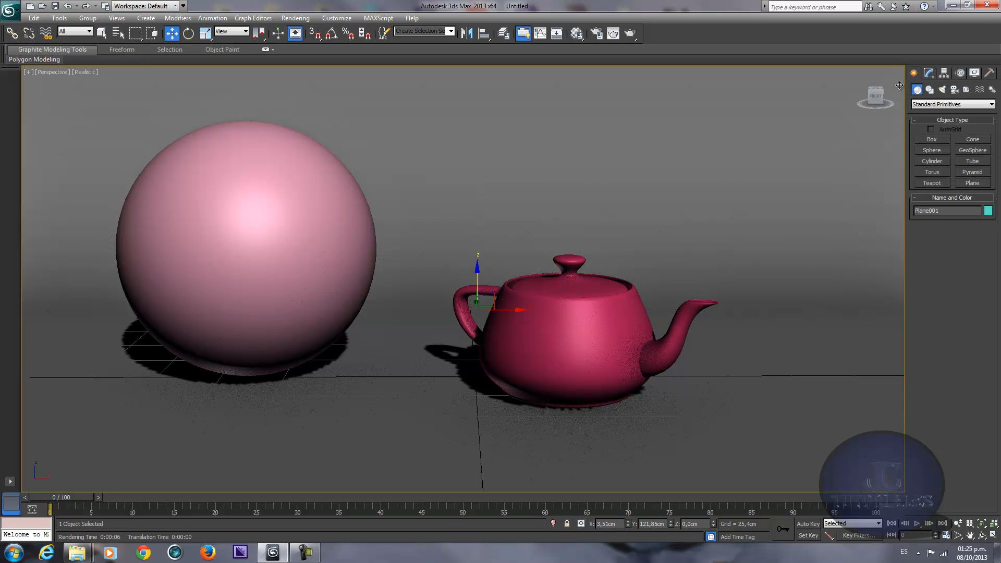
left_click(941, 89)
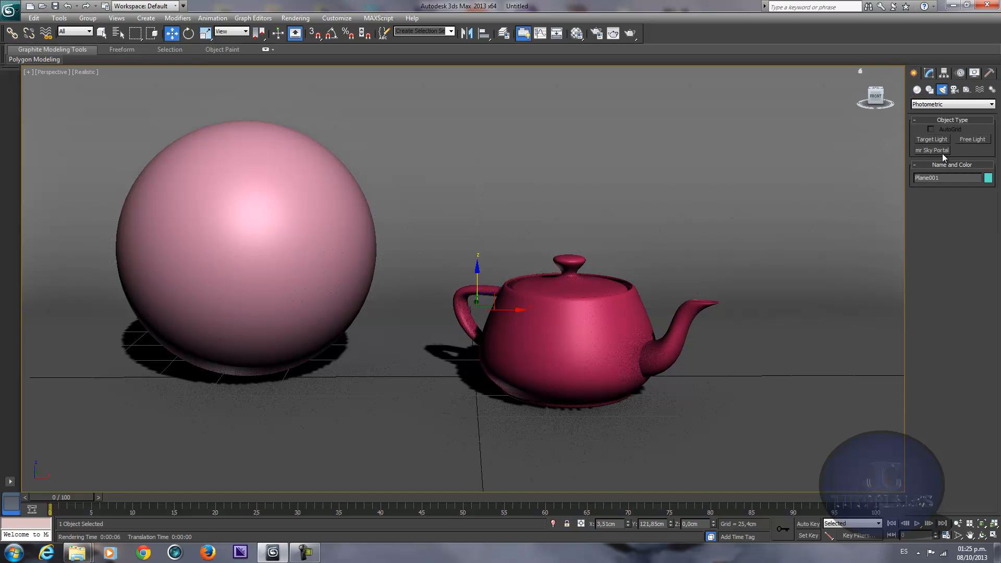
left_click(951, 104)
left_click(939, 119)
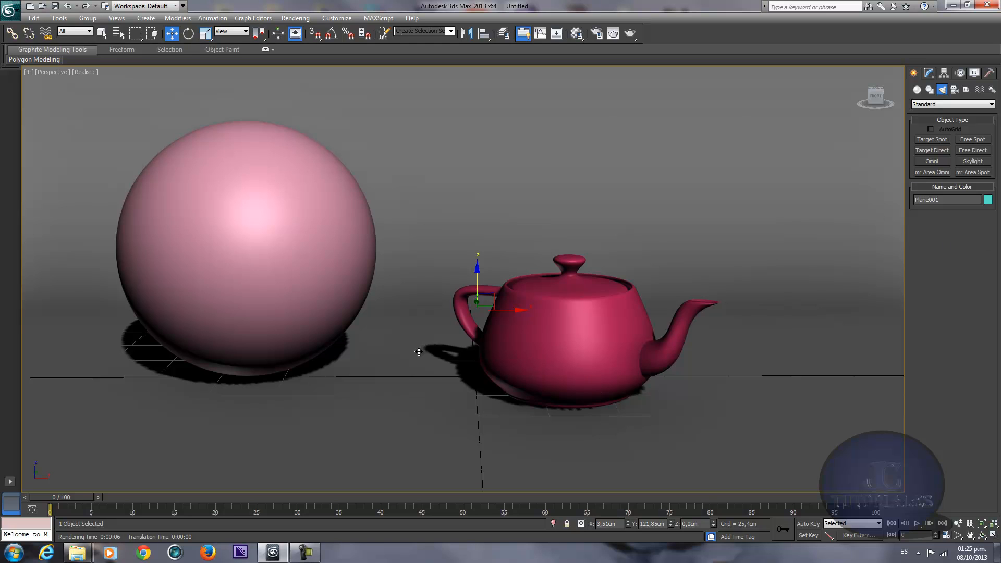
Step: Frame the sphere and teapot together in the perspective view and display its safe frame
middle_click_drag(418, 351, 419, 353)
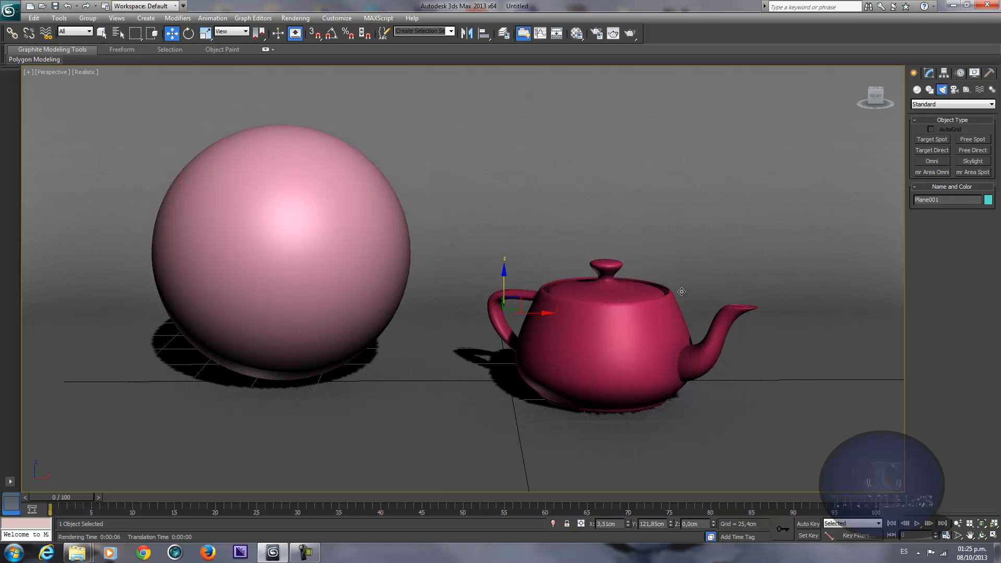
middle_click_drag(501, 334, 513, 332)
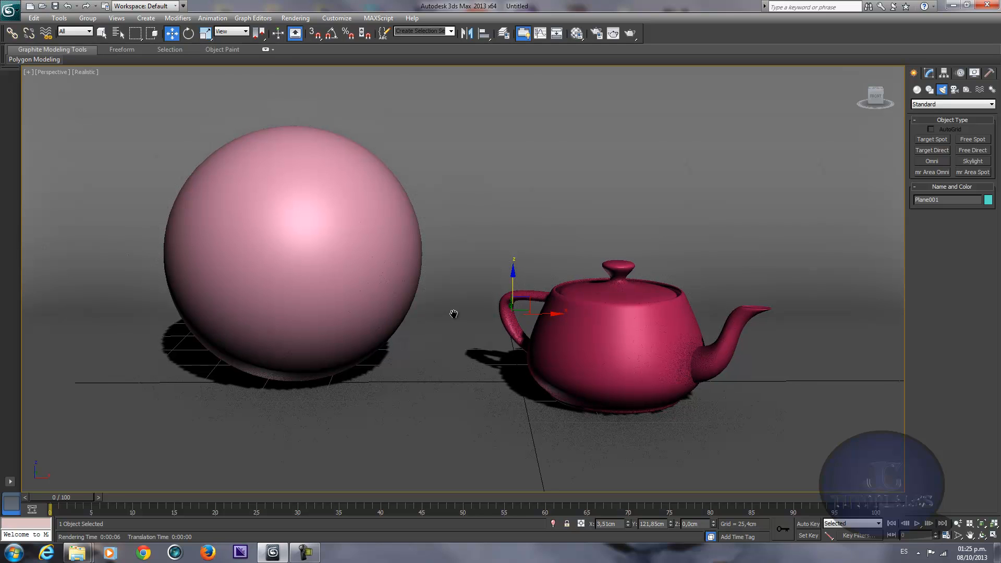
middle_click_drag(453, 313, 454, 315)
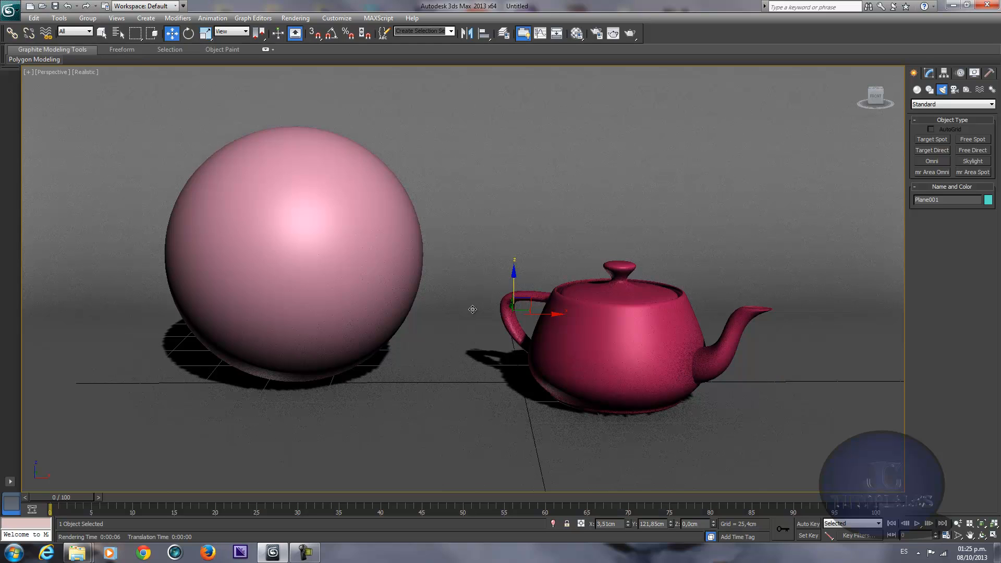
key("shift+f")
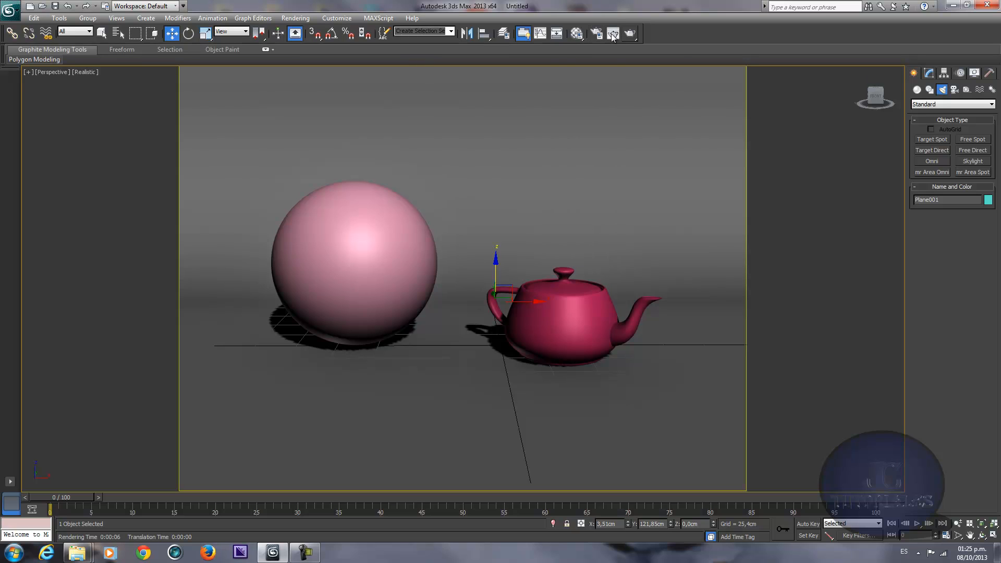
Step: Set the render output size to HDTV (video) at 1280x720, checking the framing with the safe frame
left_click(594, 33)
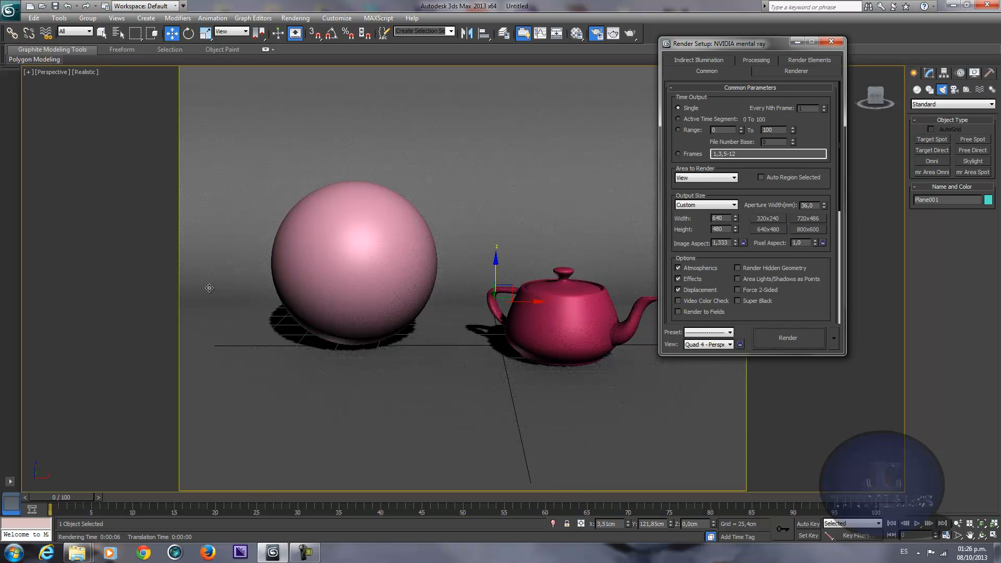
scroll(213, 282, "up", 3)
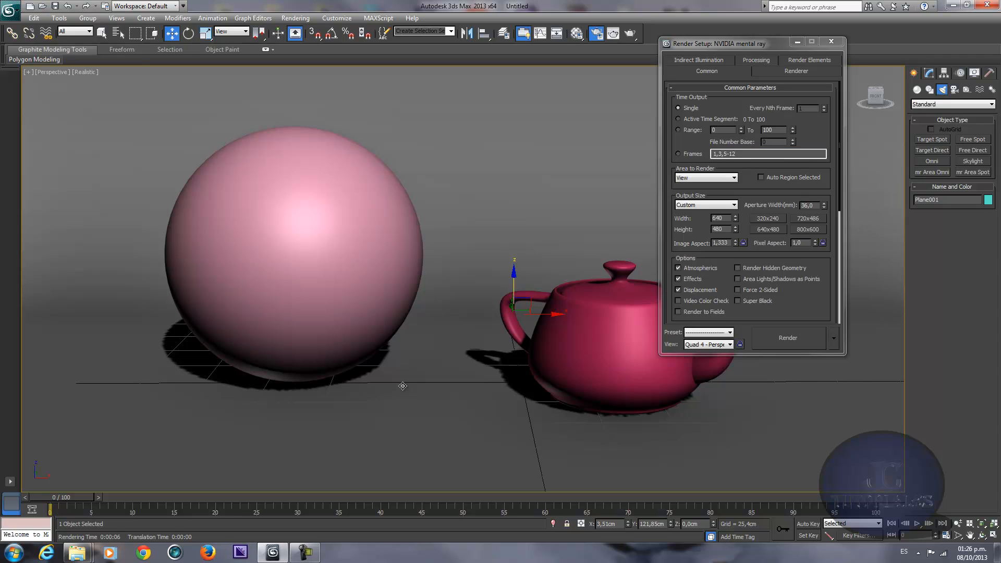
key("shift+f")
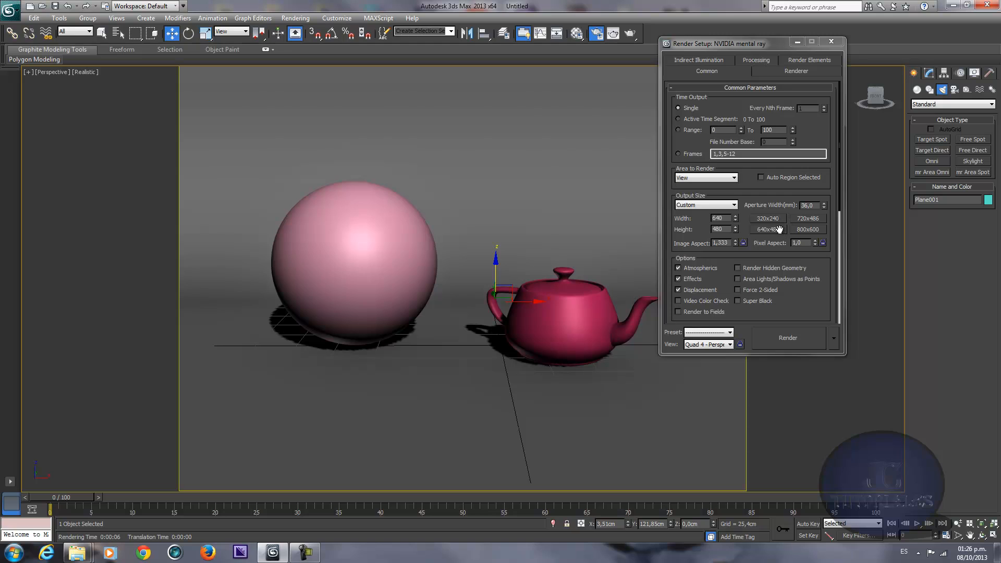
left_click(718, 205)
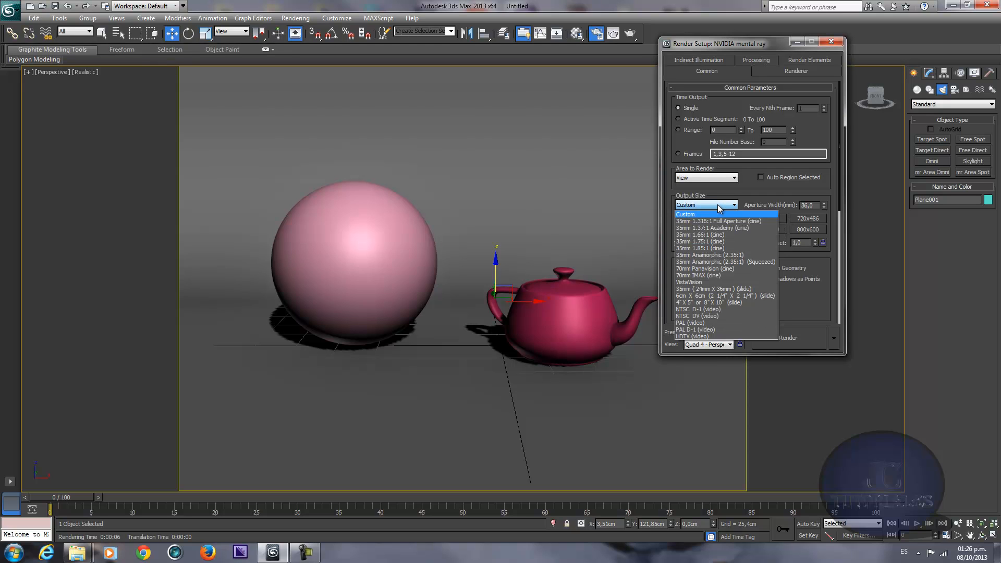
left_click(693, 336)
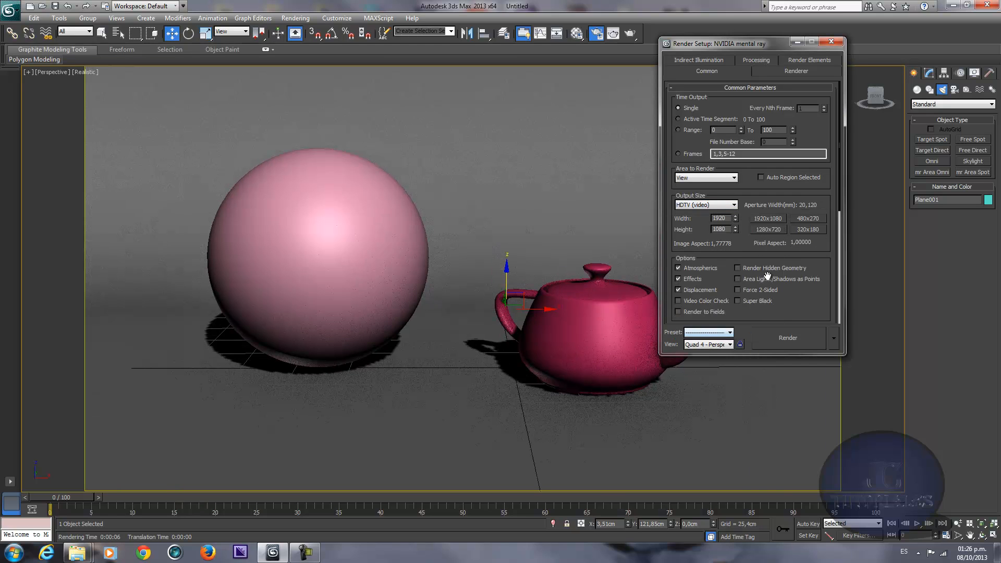
left_click(775, 230)
left_click(831, 42)
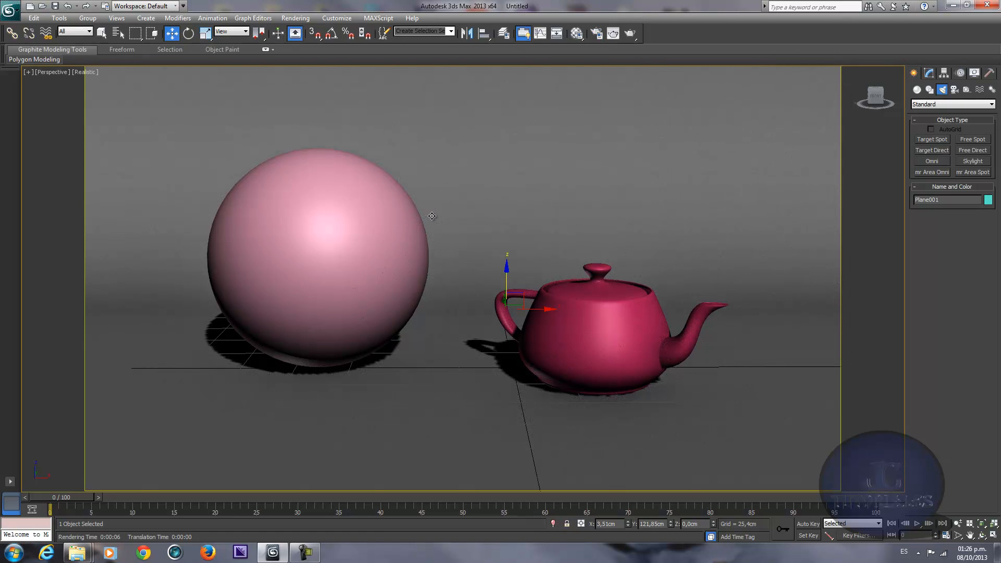
Step: Create a camera from the perspective view and show it with a safe frame in the Left viewport of the four-view layout
key("ctrl+c")
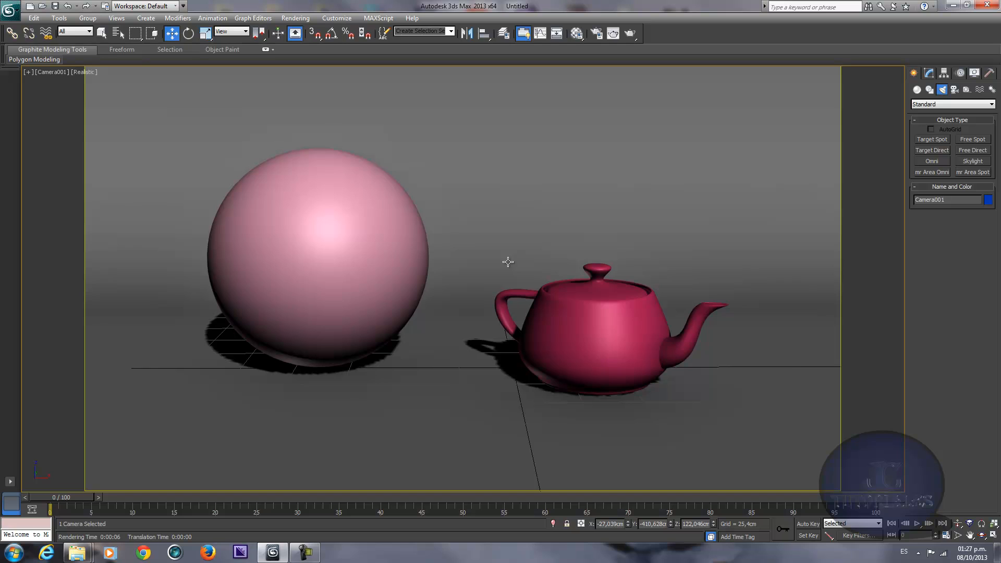
key("alt+w")
right_click(414, 354)
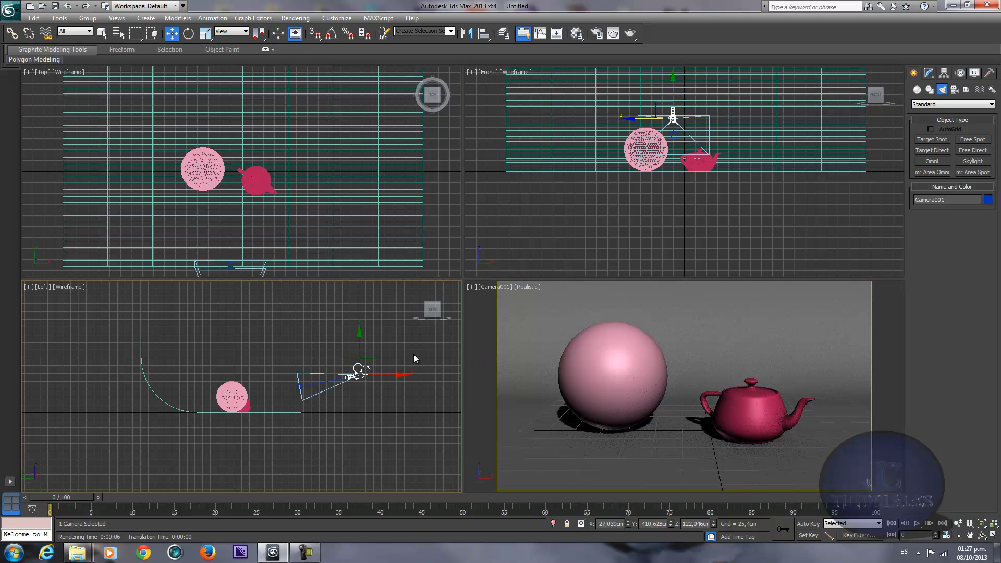
key("c")
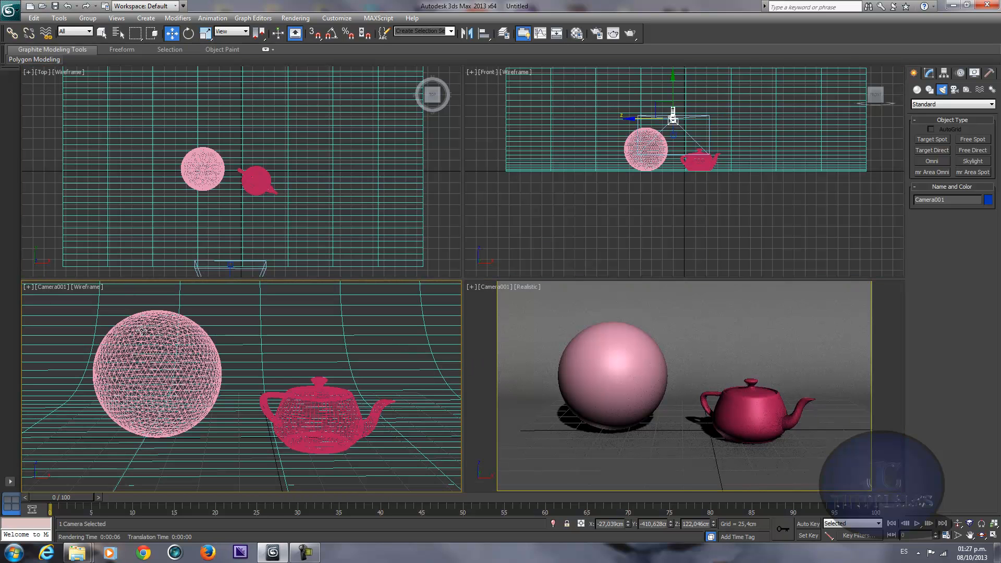
key("shift+f")
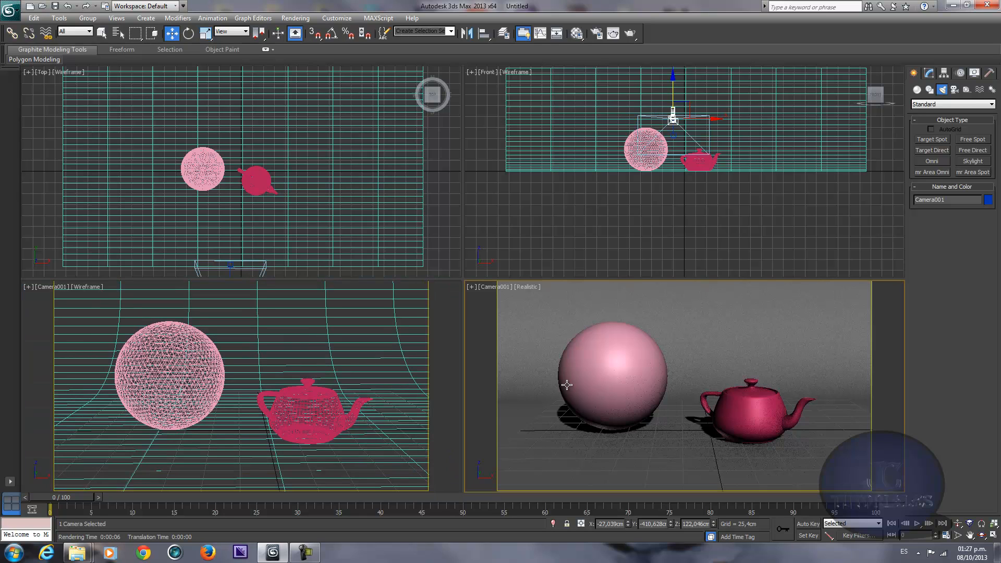
Step: Switch the shaded camera viewport back to a perspective view seen from above the objects and hide its safe frame
right_click(564, 384)
key("p")
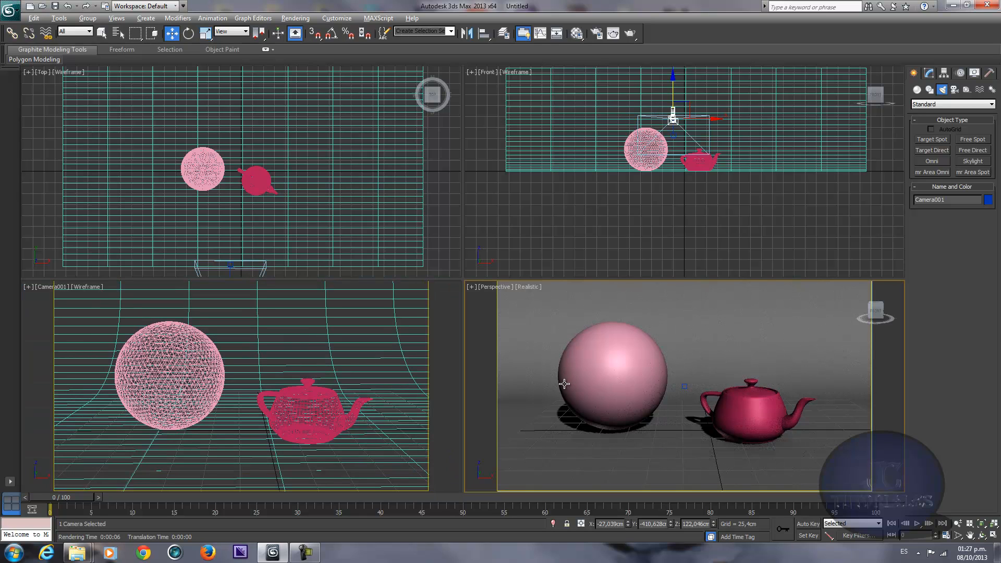
middle_click_drag(564, 384, 626, 428, "alt")
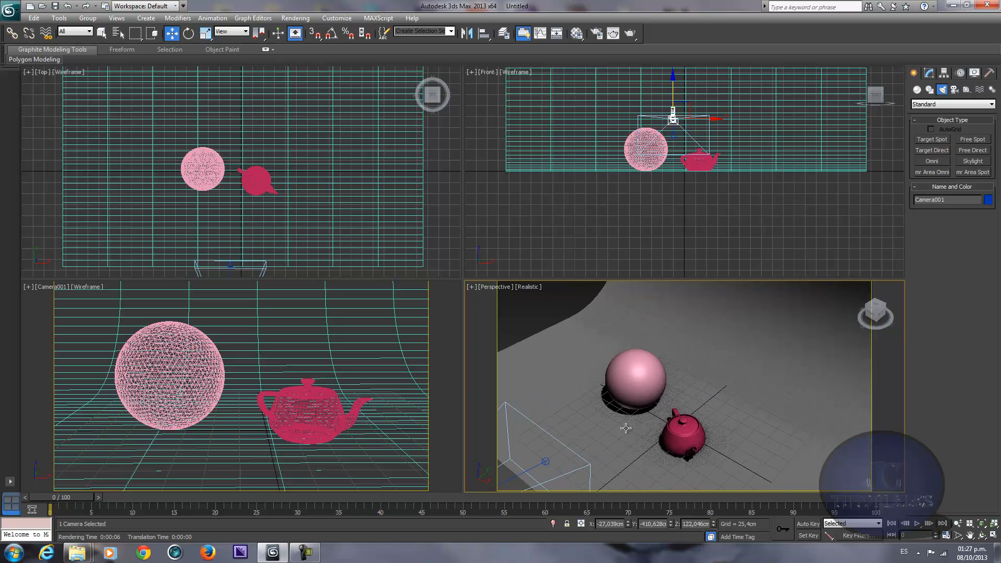
key("shift+f")
scroll(682, 415, "up", 3)
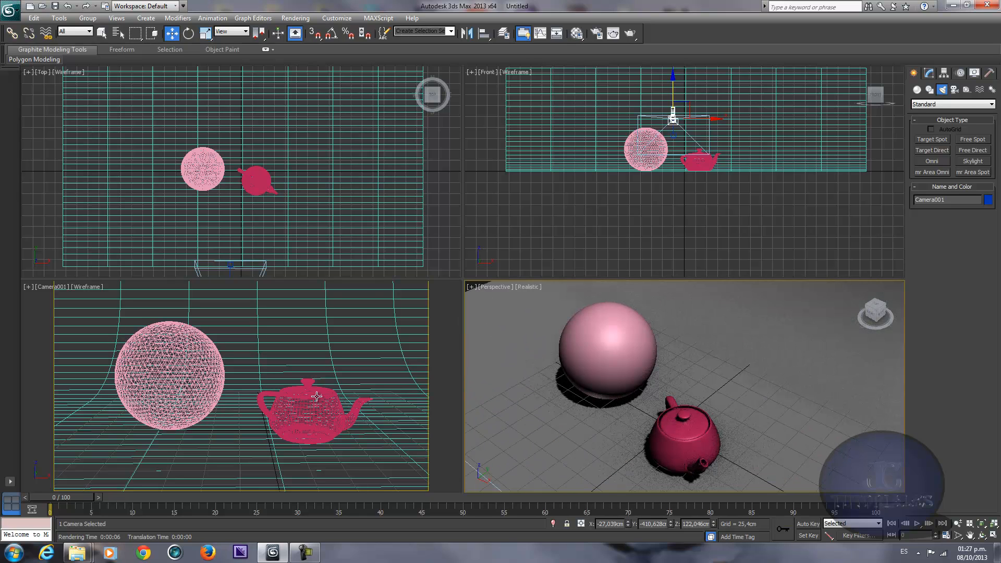
Step: Display the Camera001 wireframe viewport with Realistic shading
right_click(287, 361)
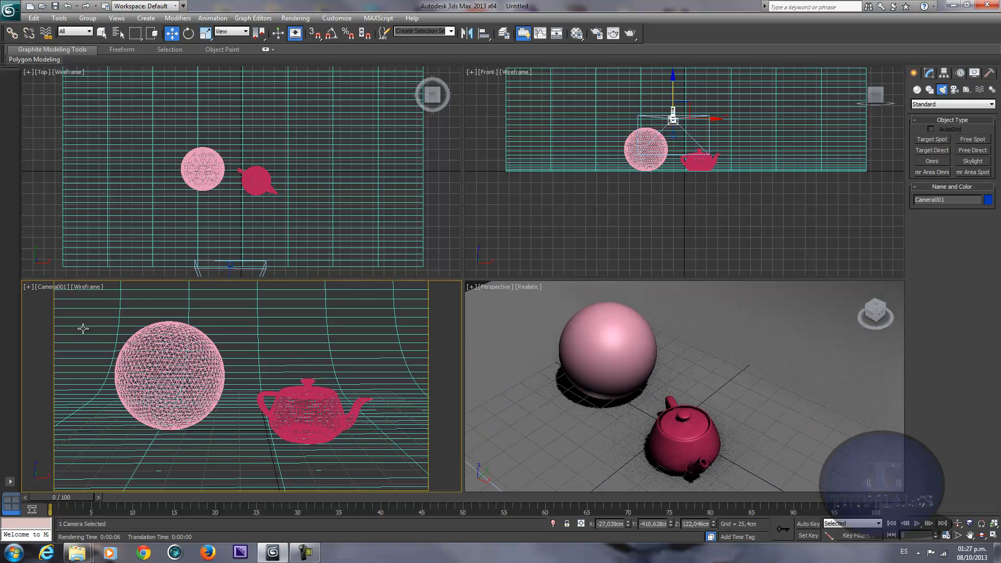
key("F3")
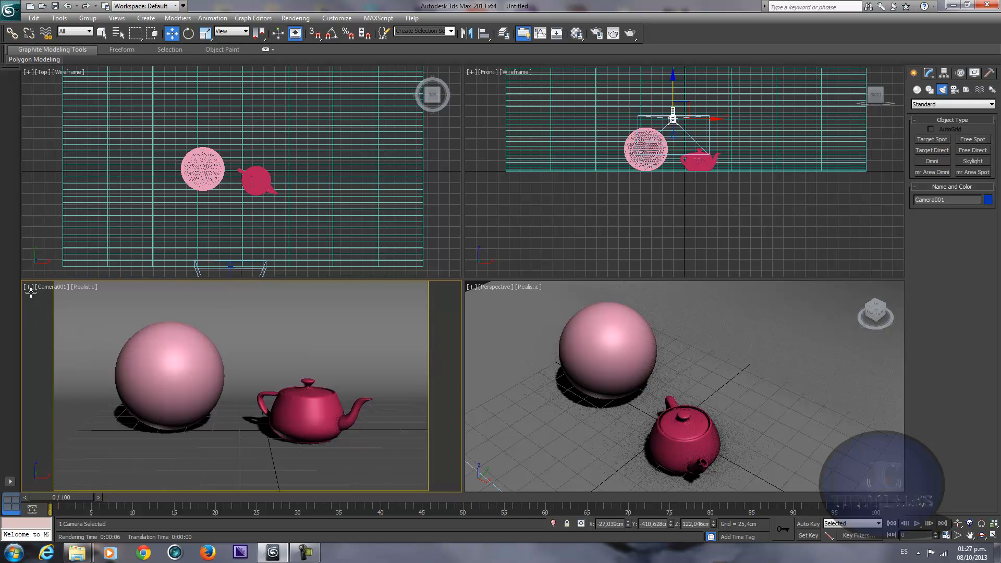
left_click(29, 290)
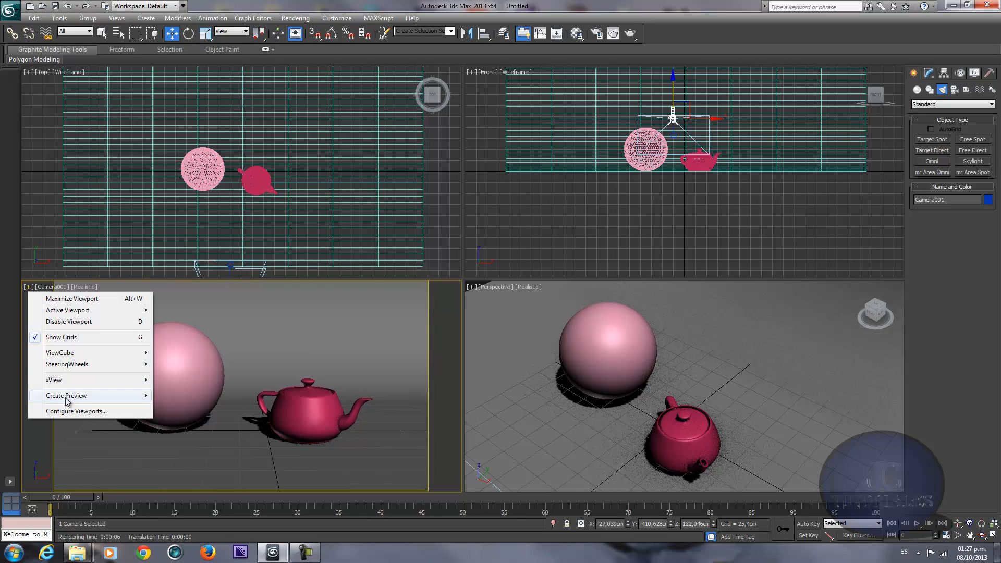
left_click(287, 346)
Step: Resize the four-view layout to enlarge the lower viewports, giving the perspective view the most width and showing the backdrop
middle_click_drag(651, 344, 472, 280, "alt")
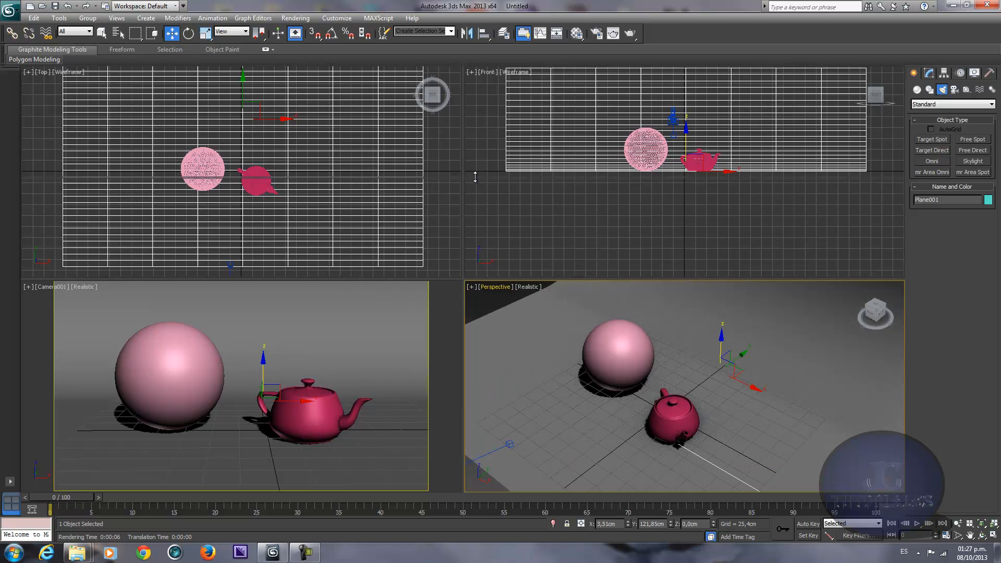
left_click_drag(475, 177, 475, 178)
middle_click_drag(759, 355, 658, 336)
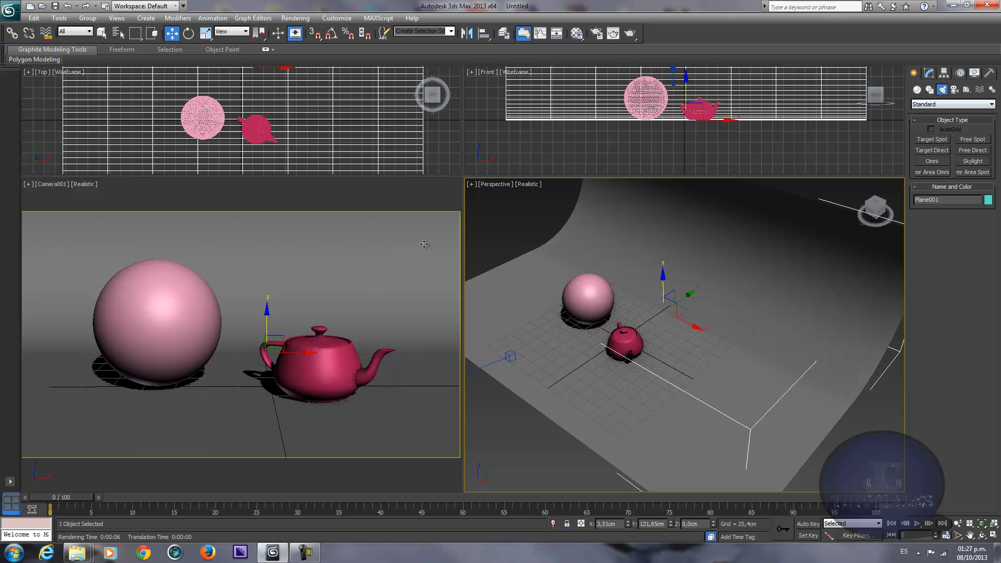
left_click_drag(461, 235, 371, 236)
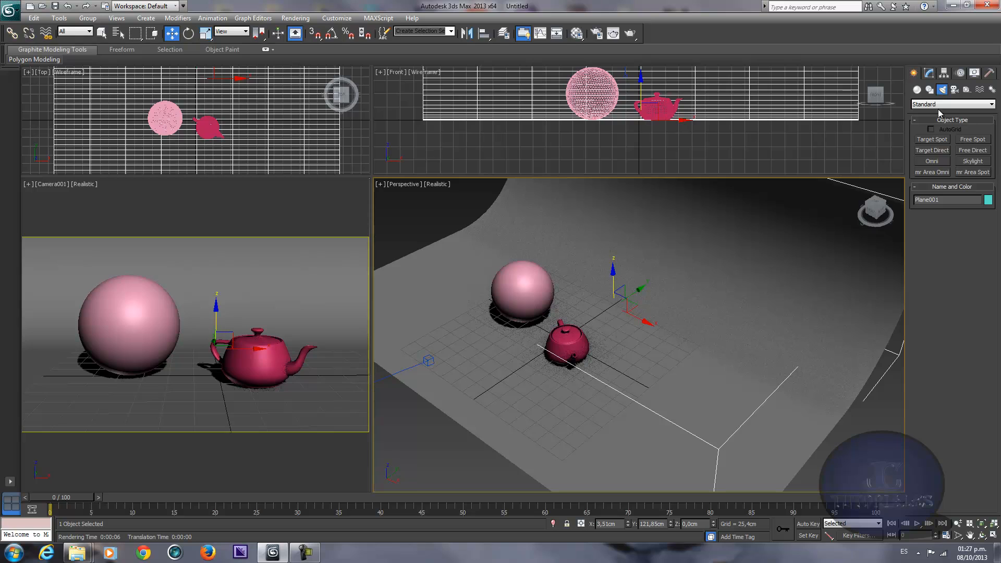
Step: Create an mr Area Omni light and raise it beside the teapot, at about X 158, Y -51, Z 156 cm
left_click(927, 172)
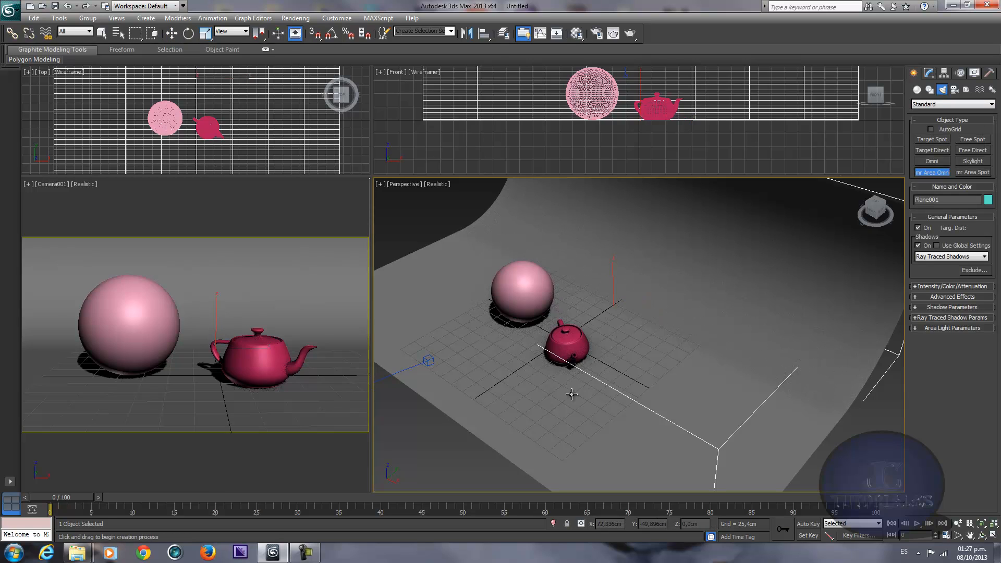
left_click(645, 364)
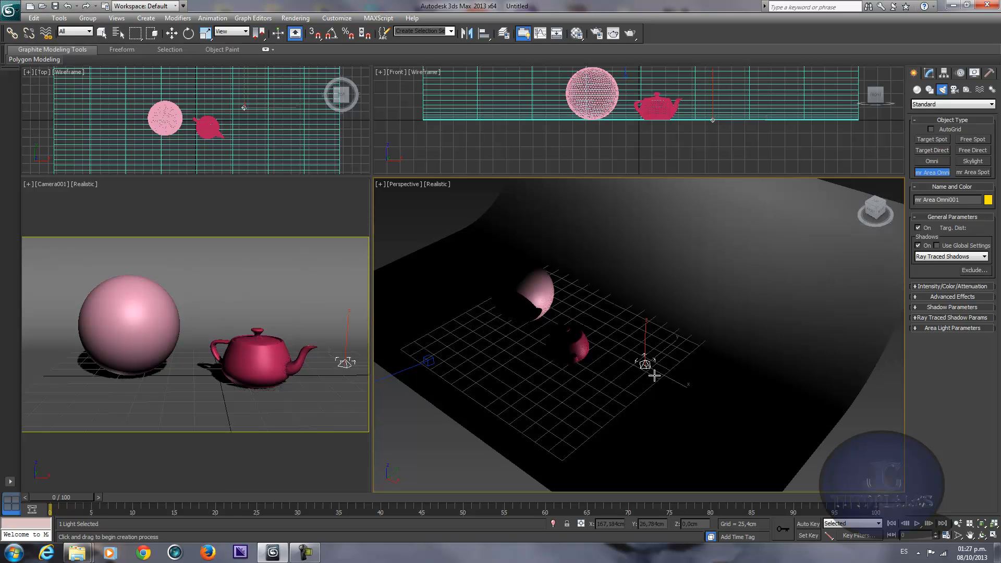
key("w")
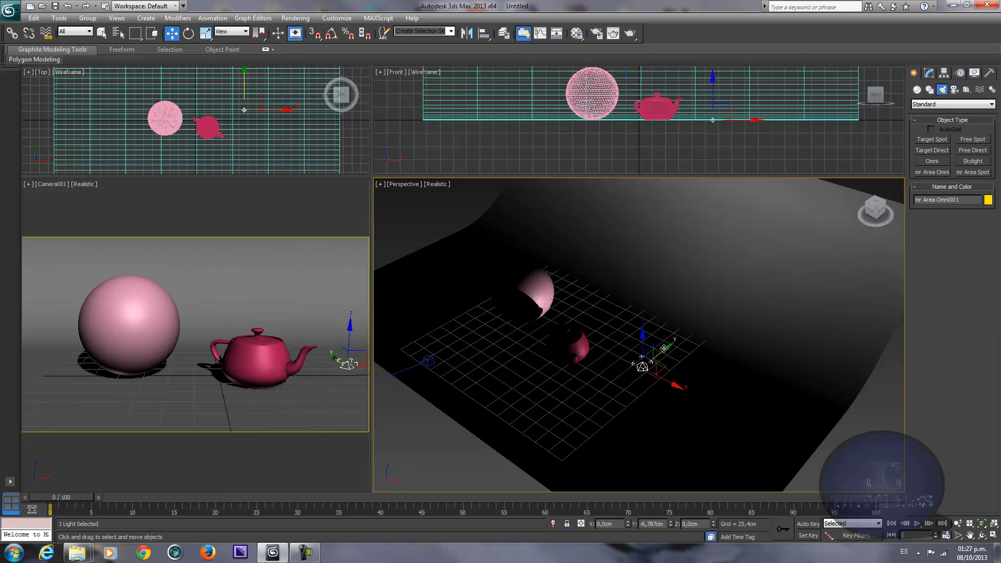
left_click_drag(663, 349, 595, 298)
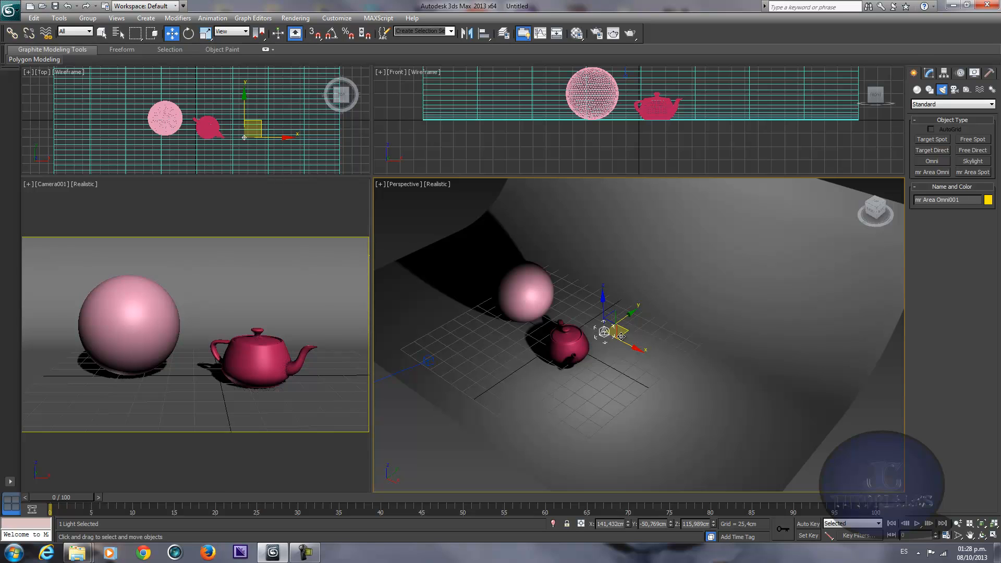
middle_click_drag(646, 304, 664, 315, "alt")
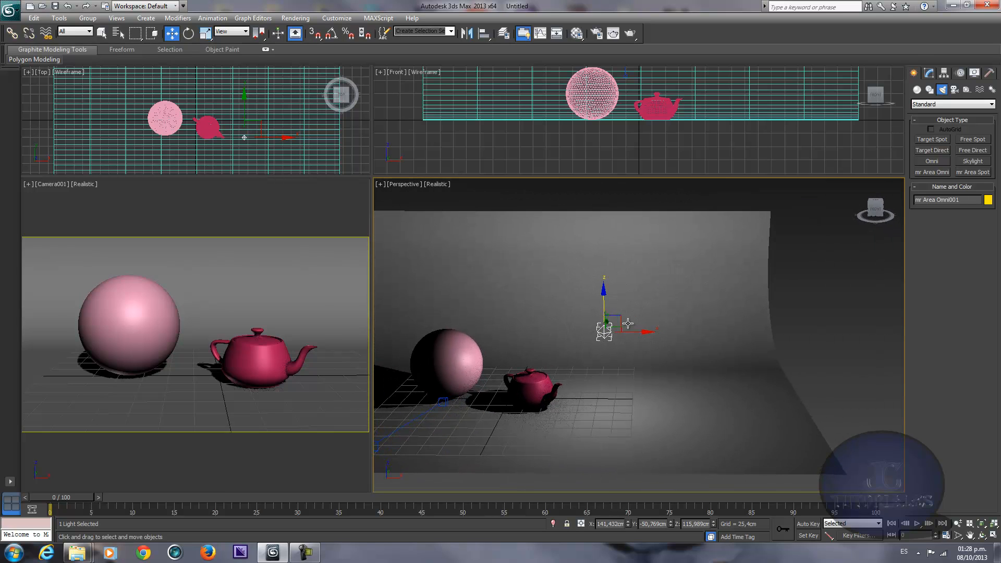
left_click_drag(617, 320, 633, 294)
Step: Clone the omni light as one Copy on the sphere's side of the scene, at about X -240 cm
middle_click_drag(533, 305, 620, 313, "alt")
mouse_move(651, 313)
left_mouse_down("shift")
mouse_move(407, 302)
mouse_move(420, 305)
left_mouse_up("shift")
left_click(512, 323)
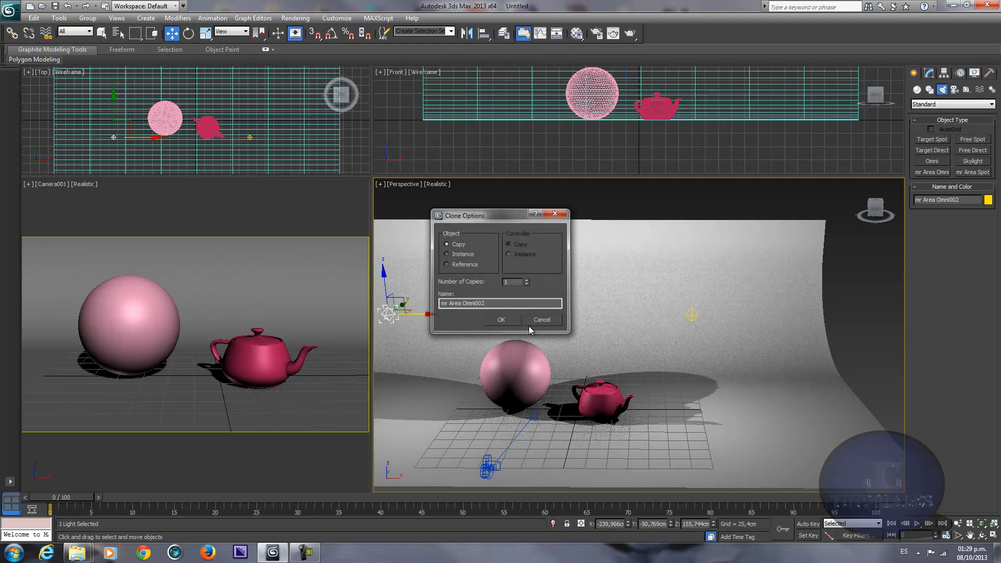
Step: Give the original omni light on the teapot's side a warm cream colour of RGB 255, 236, 205
middle_click_drag(602, 346, 620, 364)
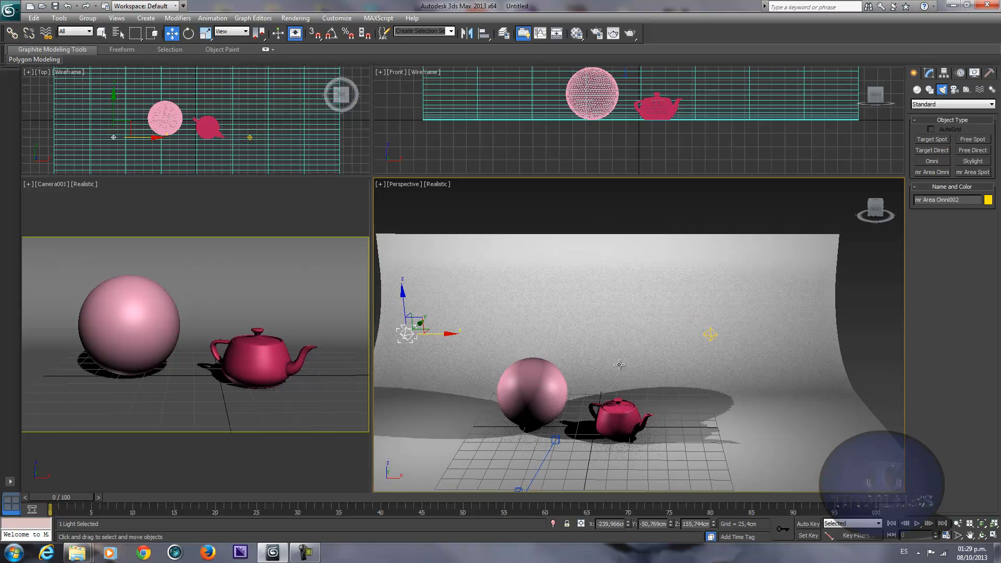
scroll(204, 276, "up", 2)
middle_click(204, 277)
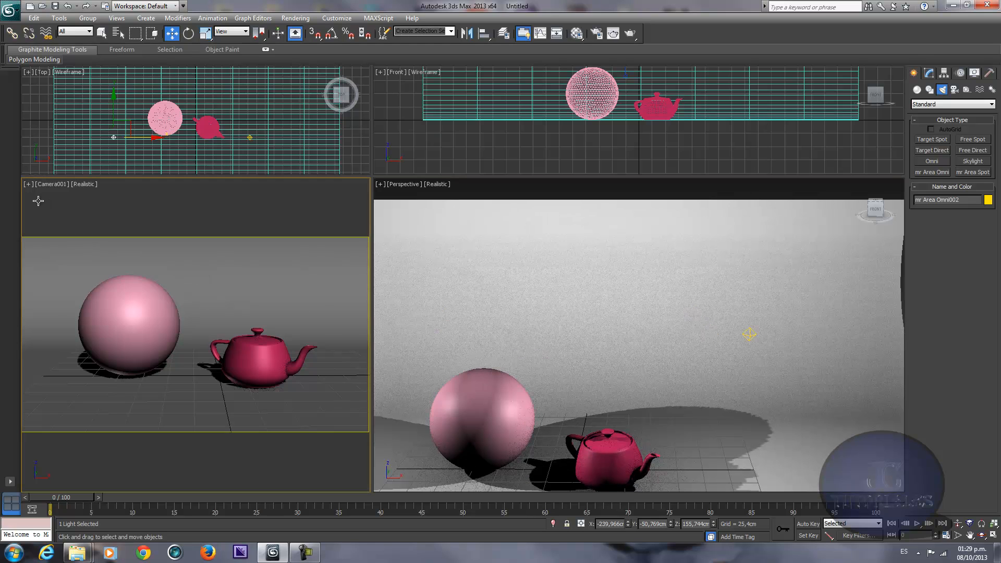
middle_click(761, 238)
scroll(755, 229, "down", 2)
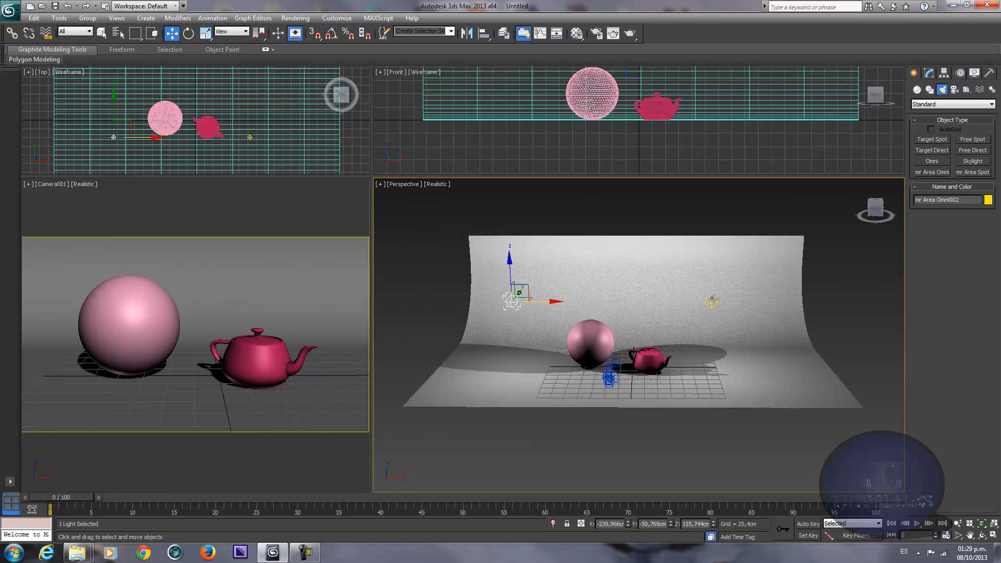
left_click(749, 285)
left_click(928, 73)
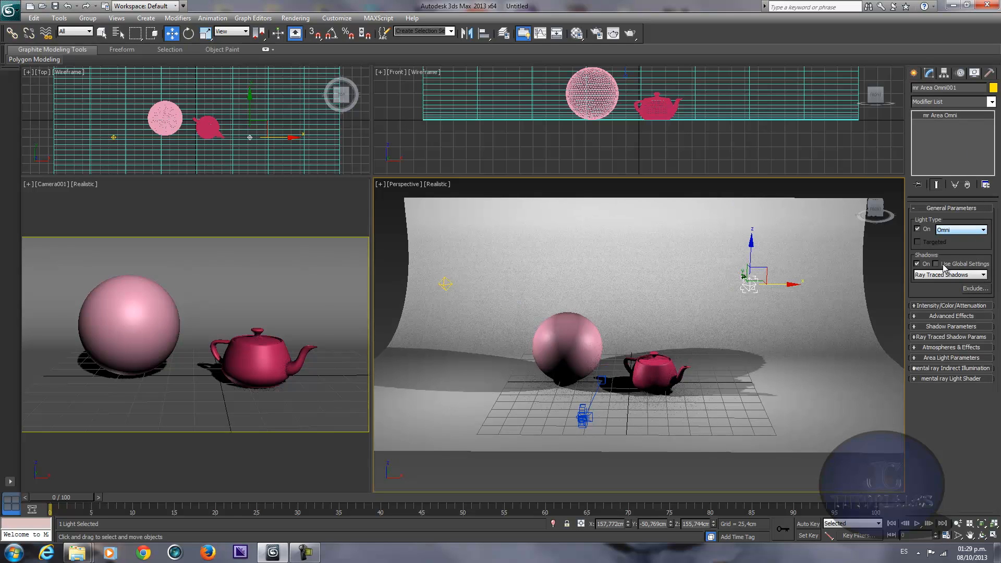
left_click(941, 306)
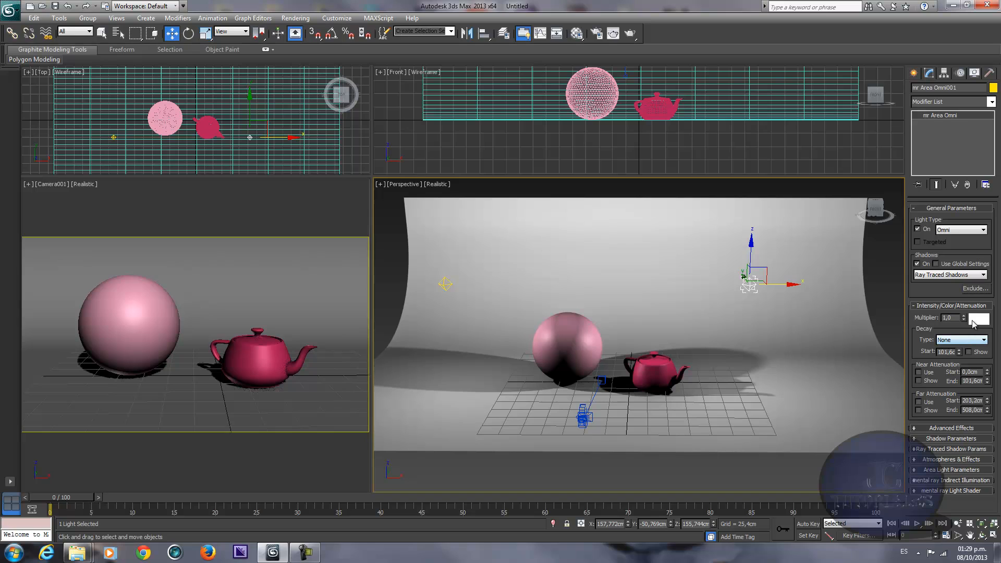
left_click(976, 319)
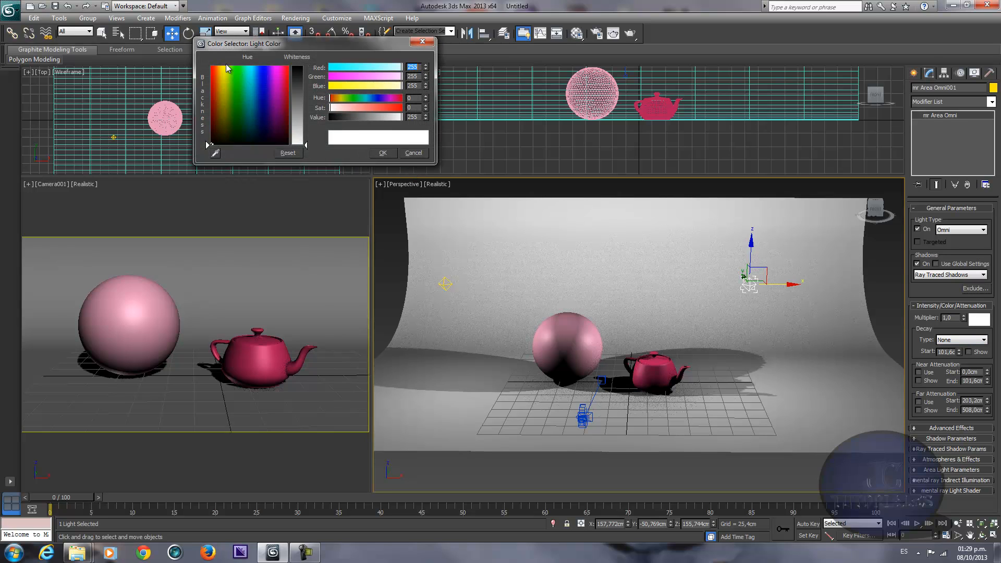
left_click(221, 64)
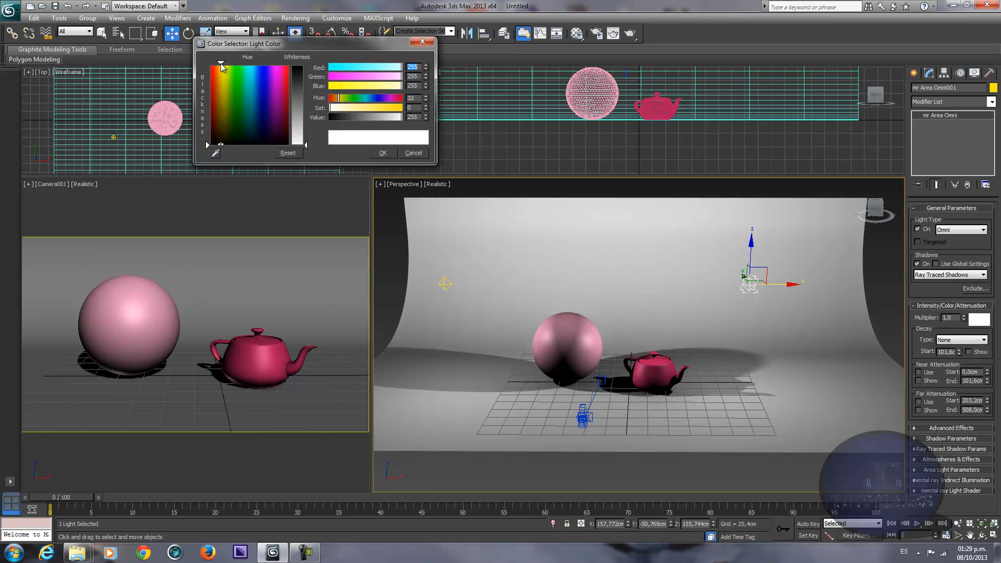
left_click_drag(221, 63, 219, 68)
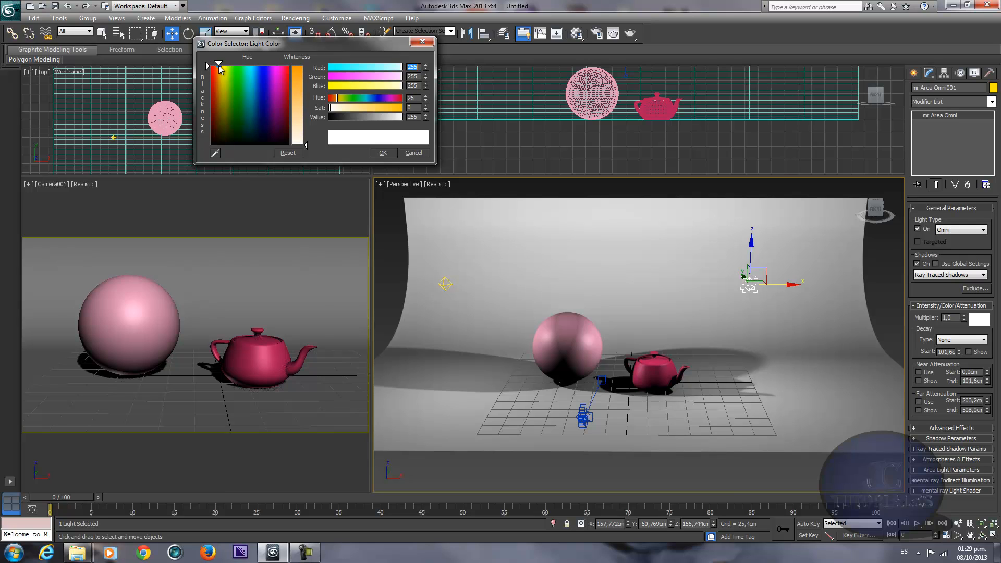
left_click_drag(299, 144, 299, 133)
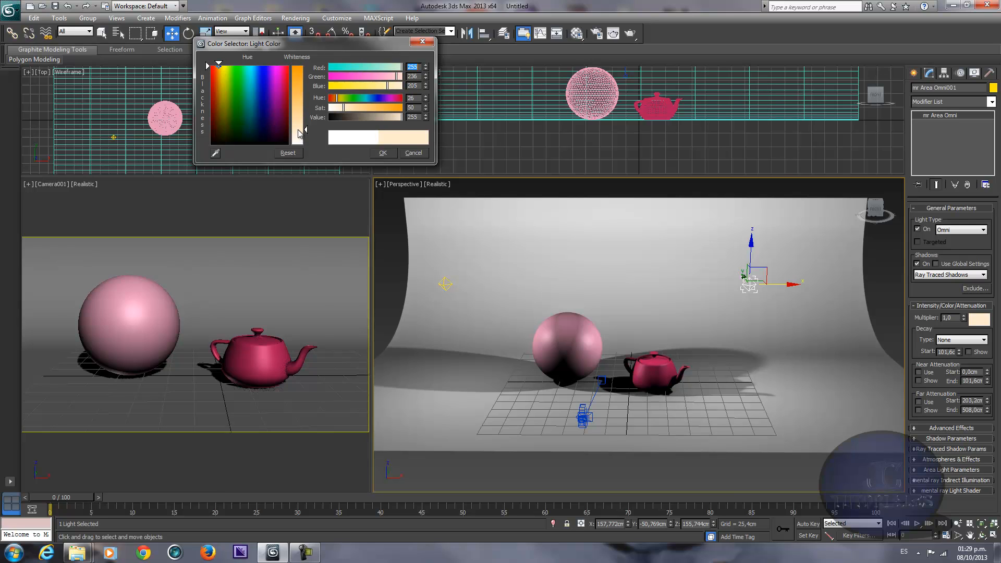
left_click(382, 153)
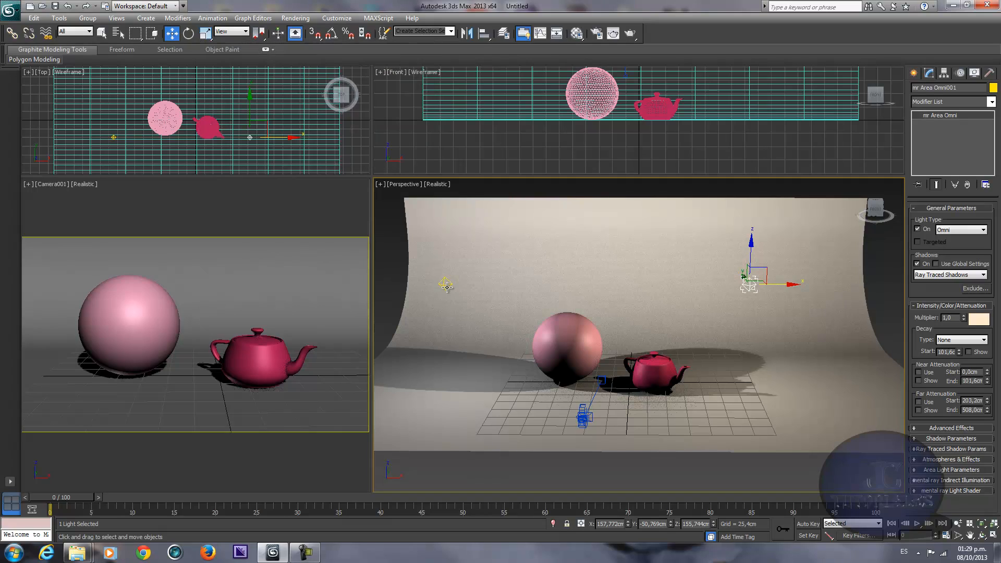
Step: Give the copied omni light a pale blue colour of RGB 195, 240, 255 and turn off its shadows
left_click(447, 287)
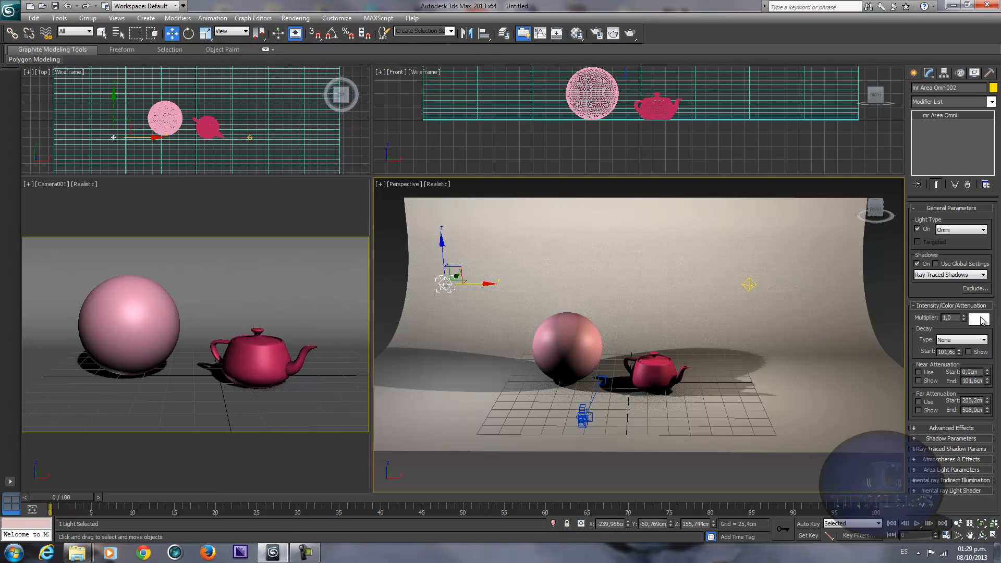
left_click(980, 319)
left_click_drag(239, 71, 254, 69)
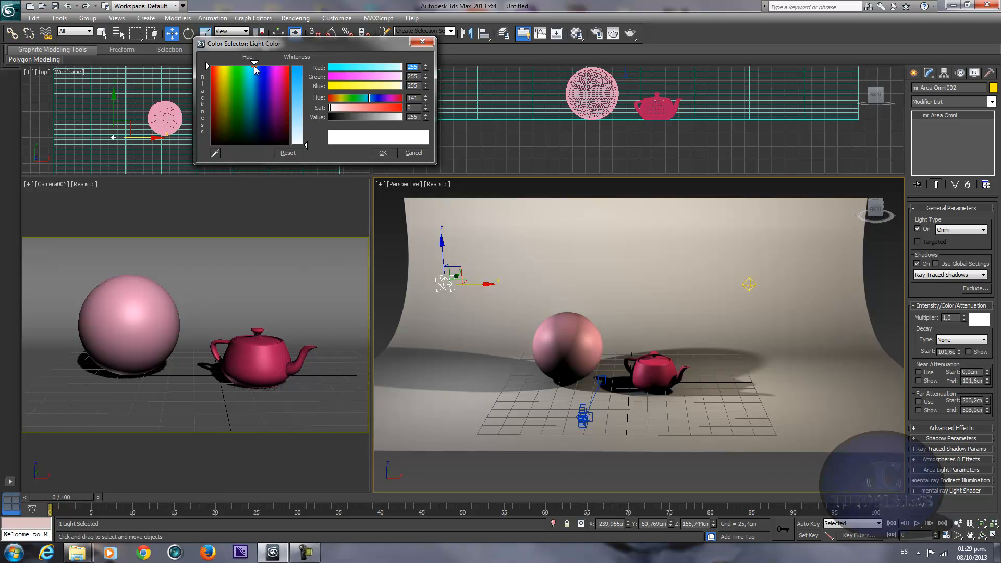
left_click_drag(305, 145, 304, 130)
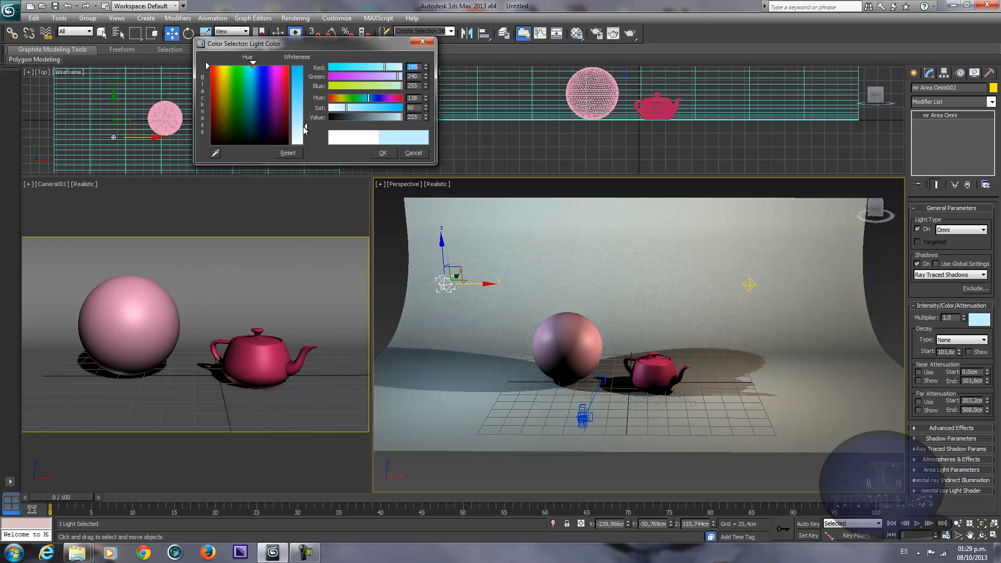
left_click(383, 154)
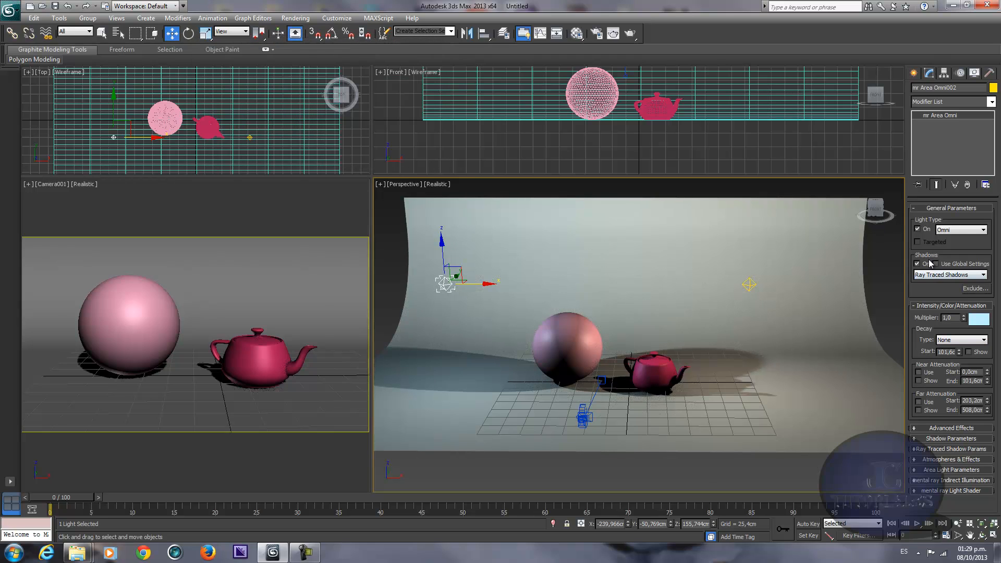
left_click(918, 263)
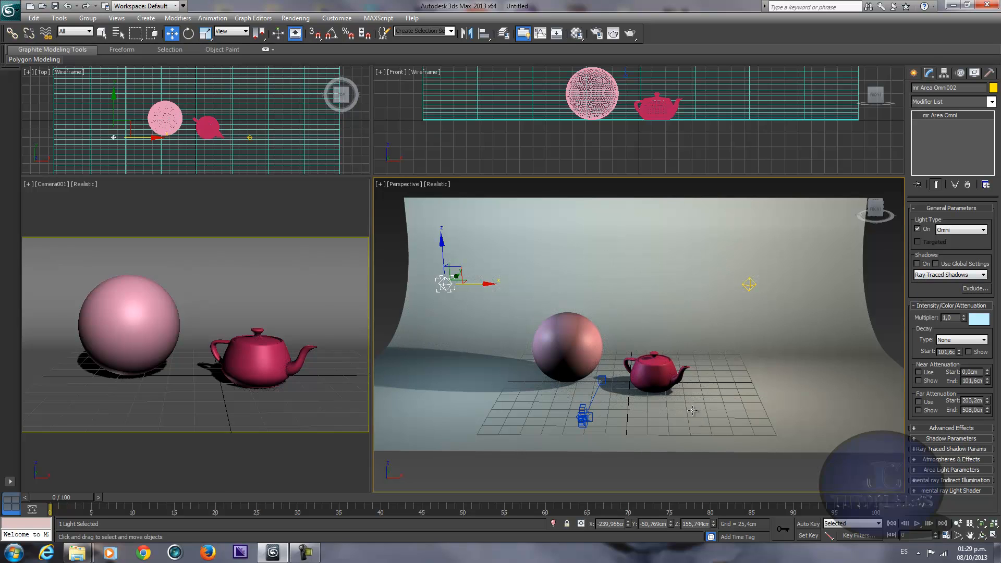
Step: Set the warm omni light's decay type to Inverse Square and its multiplier to 4,72
left_click(747, 284)
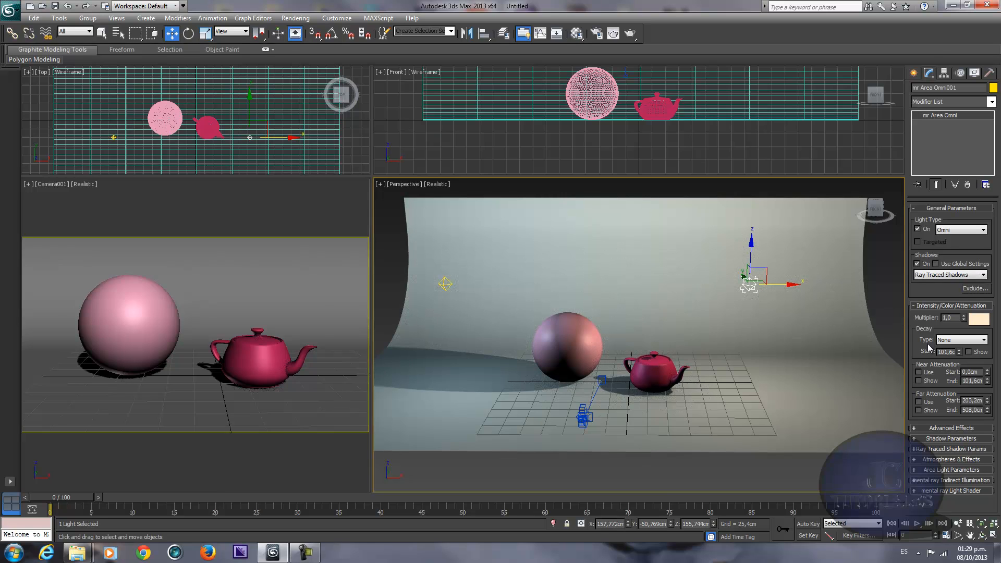
left_click(963, 339)
left_click(963, 341)
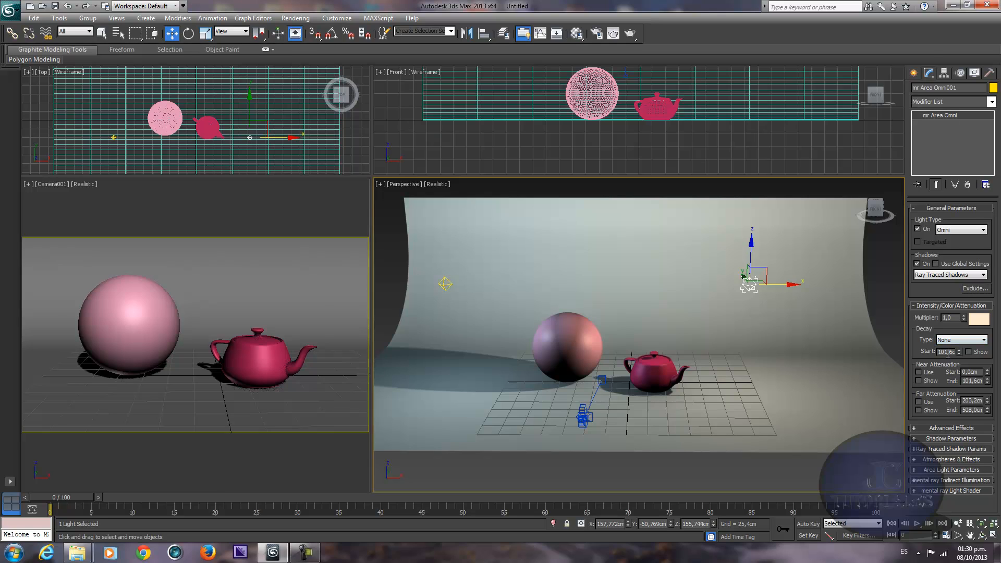
left_click(956, 340)
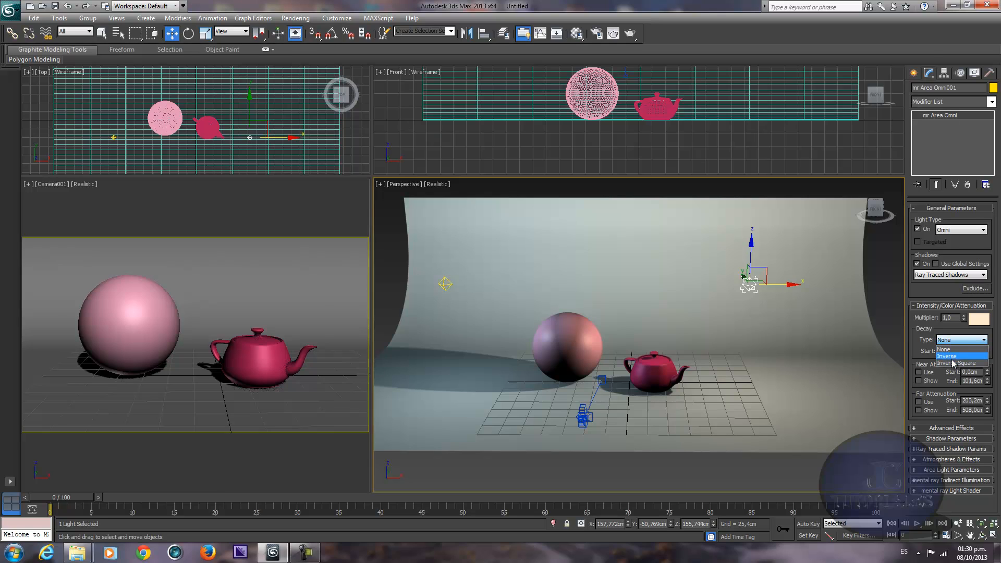
left_click(952, 363)
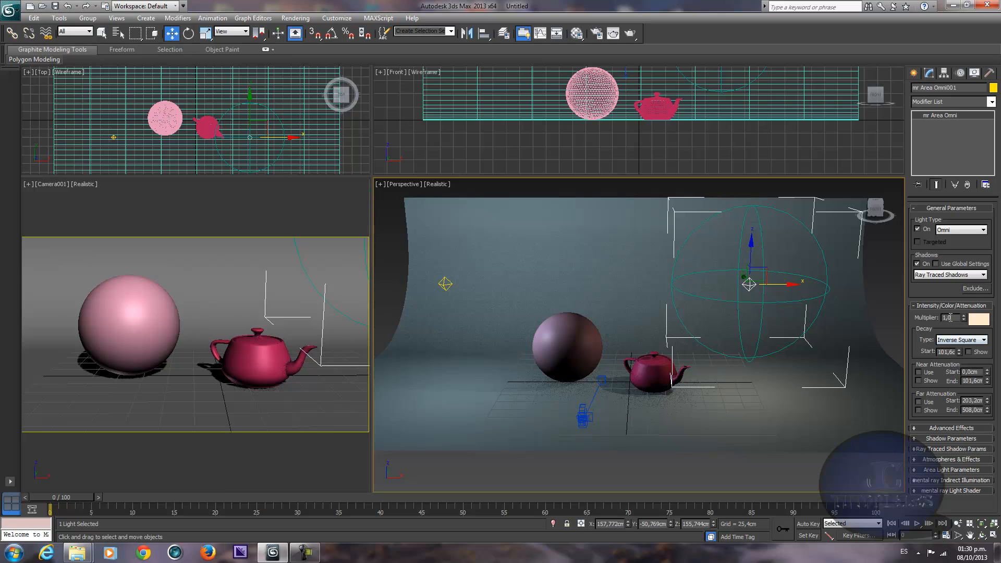
left_click_drag(962, 320, 970, 129)
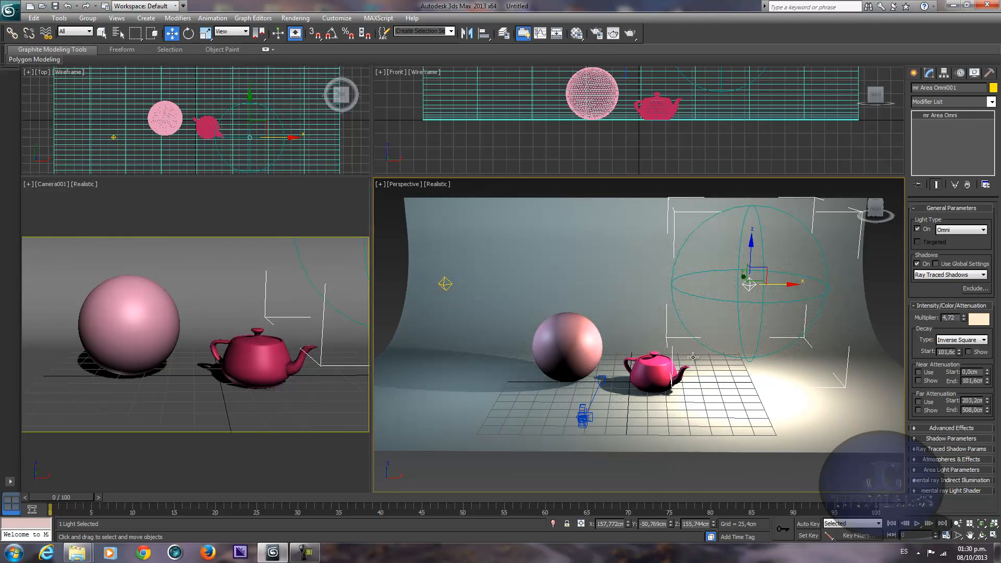
Step: Move the warm omni light nearer the camera, to about X 120 cm and Y -95 cm
middle_click_drag(693, 357, 736, 335, "alt")
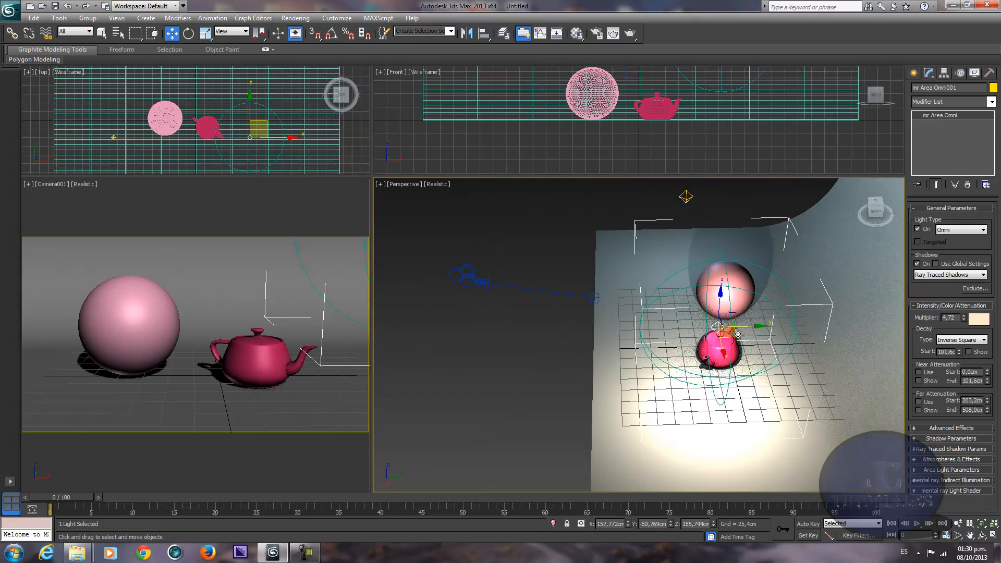
left_click_drag(737, 333, 697, 318)
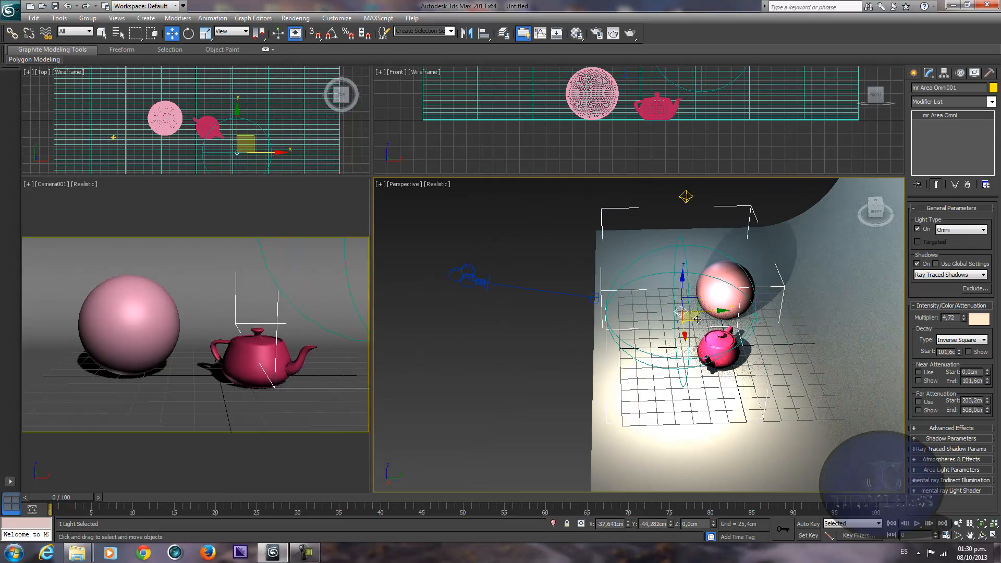
middle_click_drag(526, 332, 629, 319, "alt")
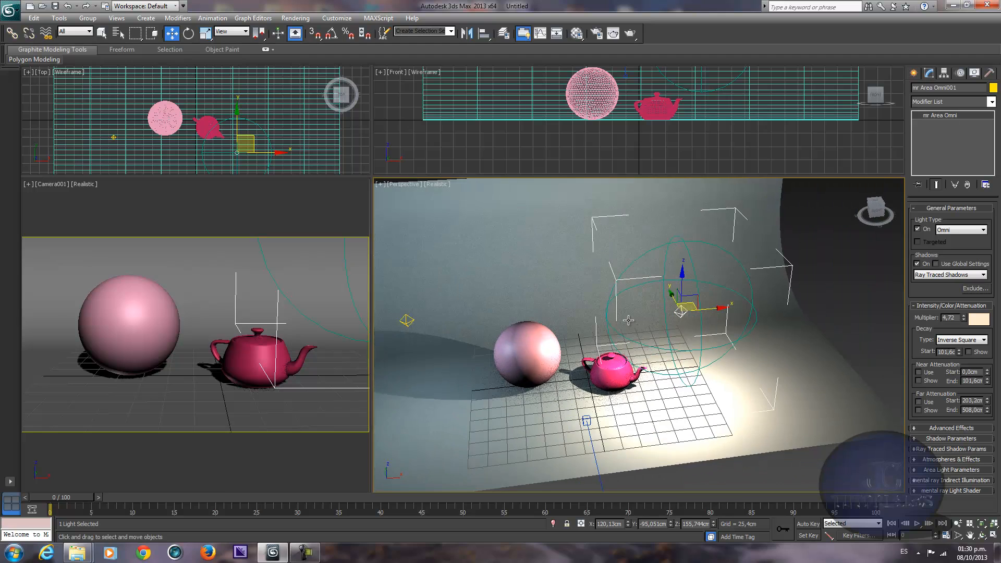
middle_click_drag(523, 372, 551, 375)
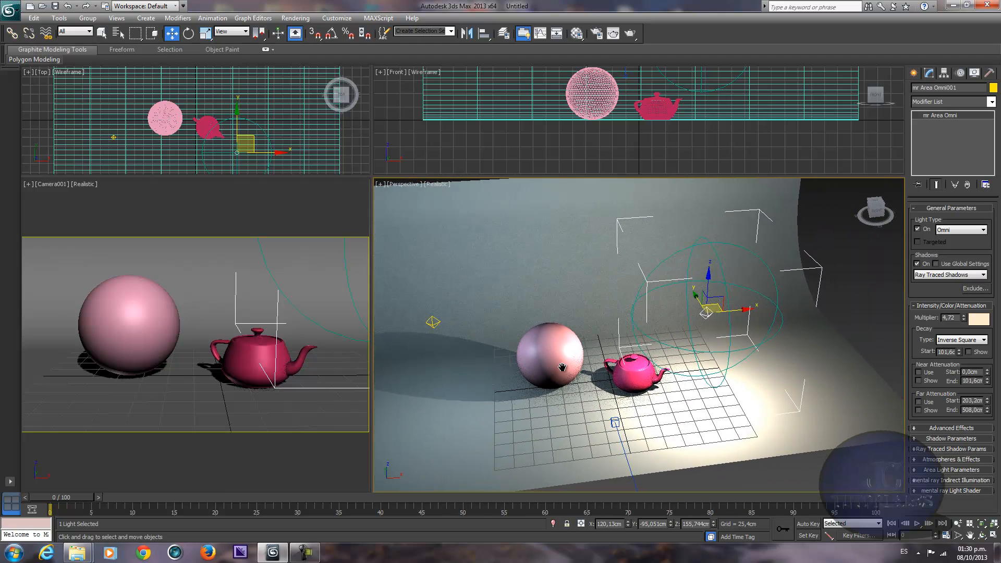
scroll(724, 326, "up", 2)
scroll(725, 326, "up", 3)
scroll(725, 327, "down", 4)
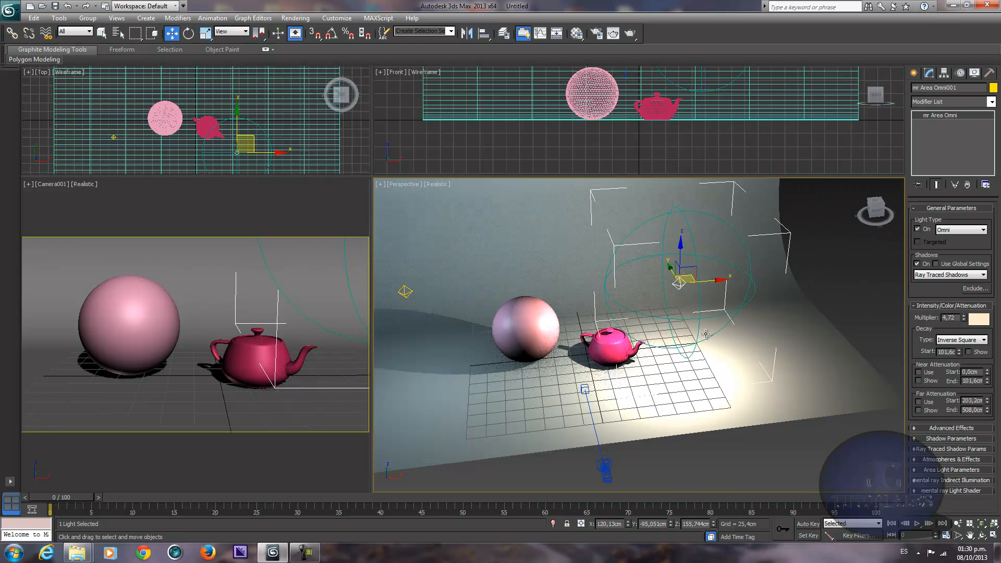
scroll(709, 323, "down", 2)
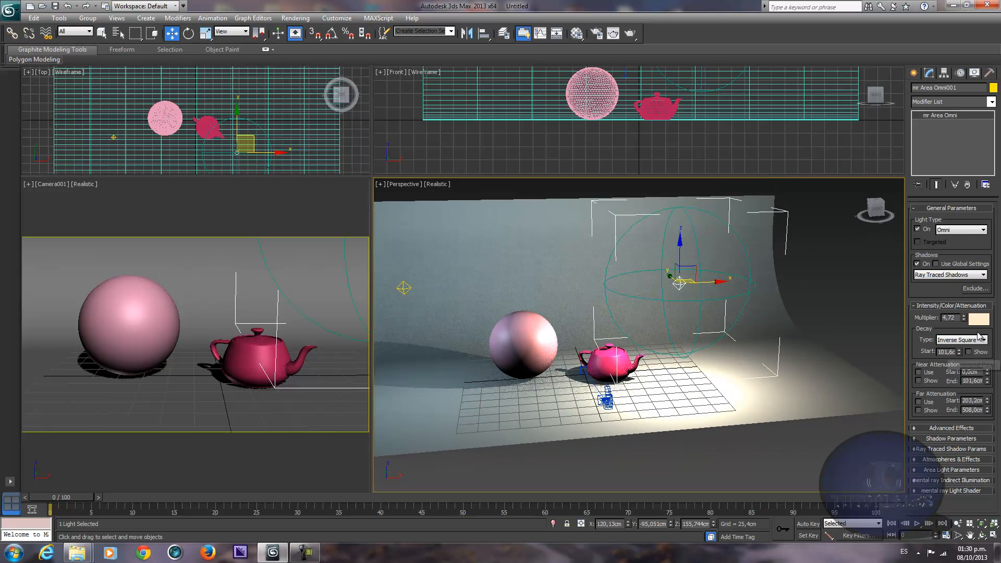
Step: Move the warm omni light farther outward to about X 216 cm, Y -147 cm, and set its multiplier to 7,269
middle_click_drag(687, 277, 680, 284, "alt")
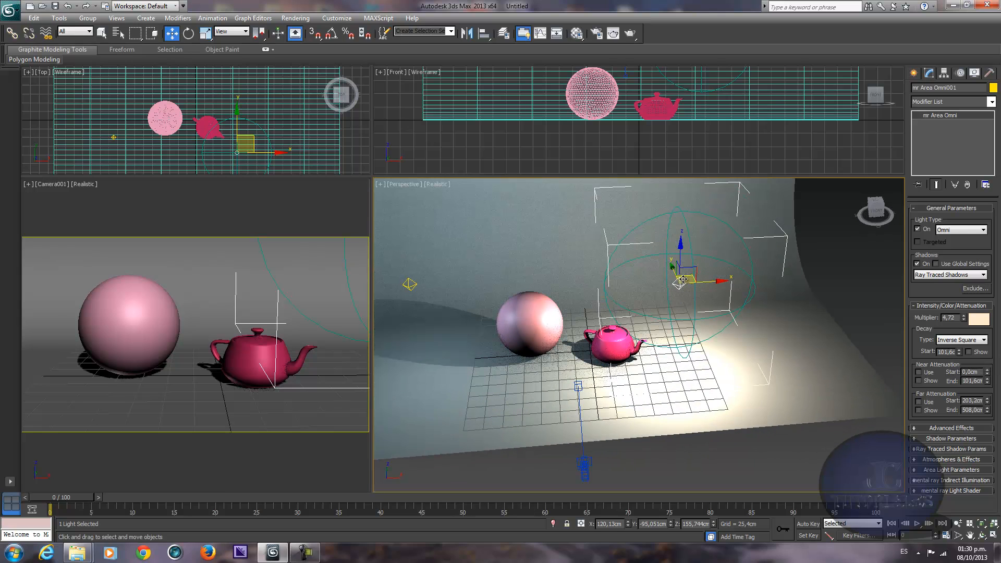
left_click_drag(680, 284, 759, 294)
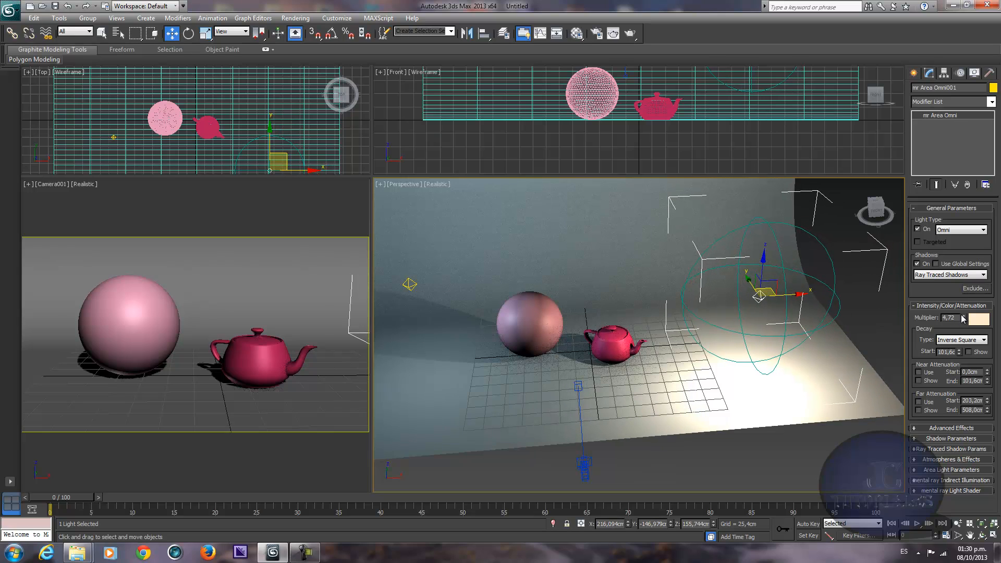
left_click_drag(964, 319, 963, 307)
right_click(309, 278)
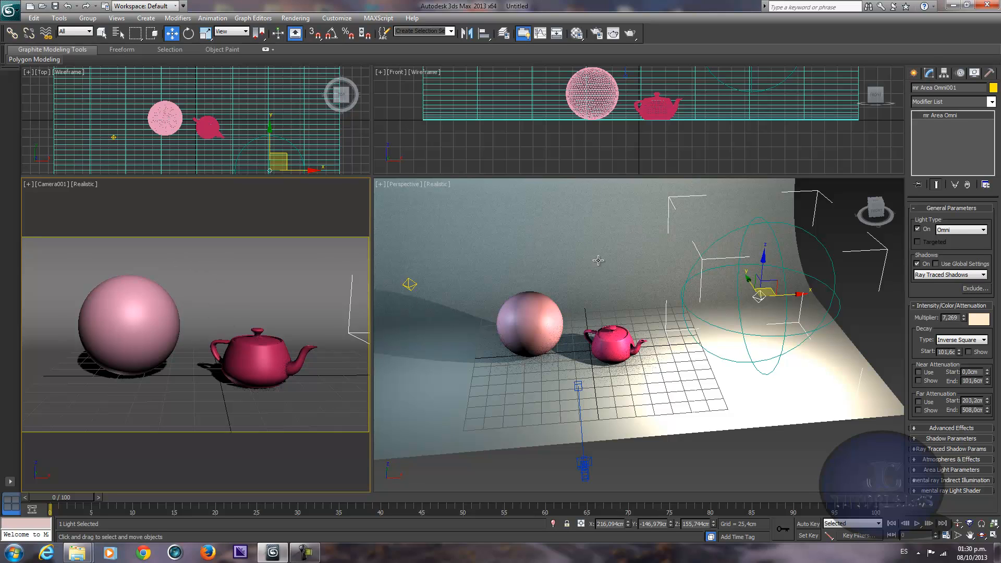
Step: Configure the Camera001 viewport to illuminate with Scene Lights instead of the default lights
middle_click_drag(598, 260, 663, 249)
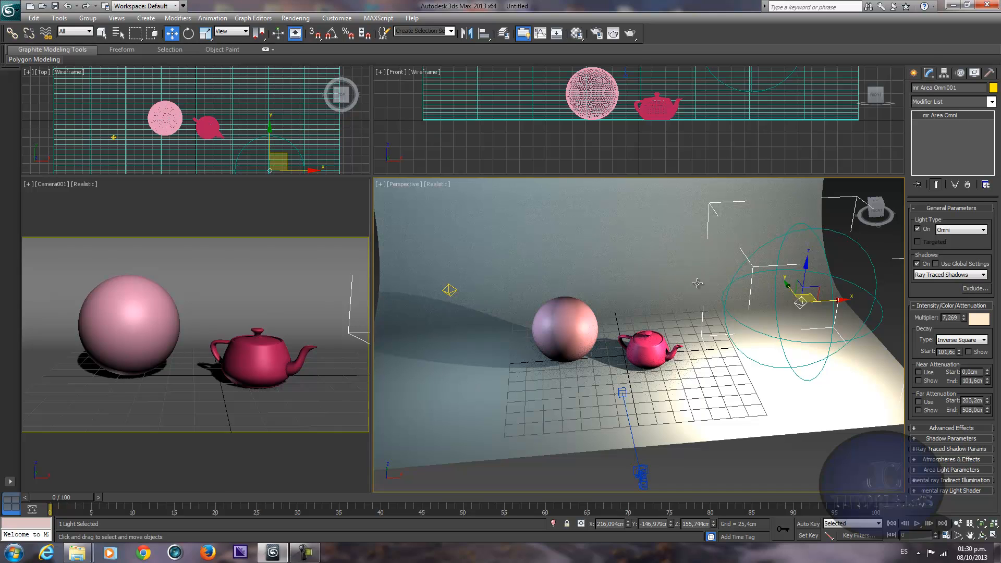
right_click(95, 283)
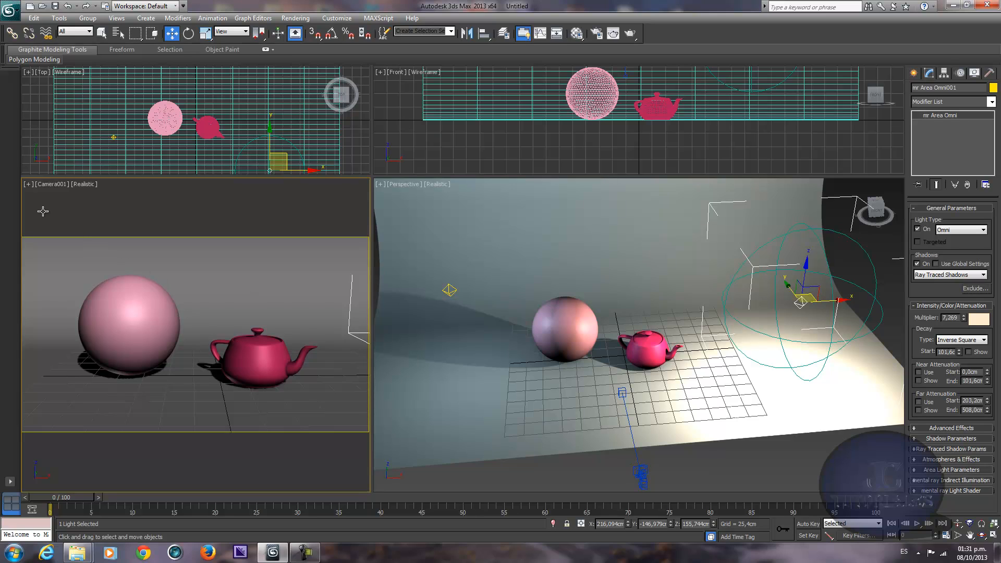
left_click(28, 184)
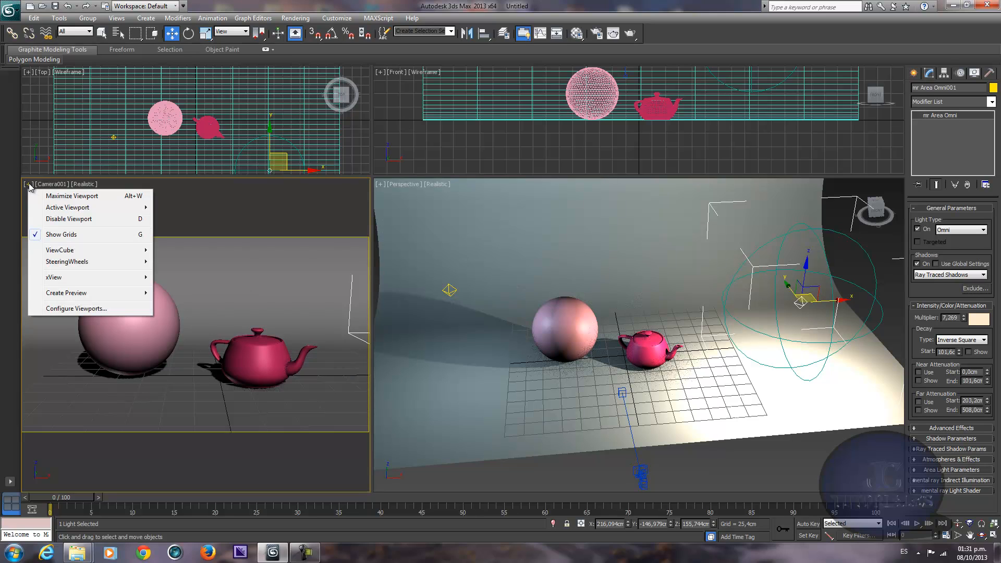
left_click(52, 308)
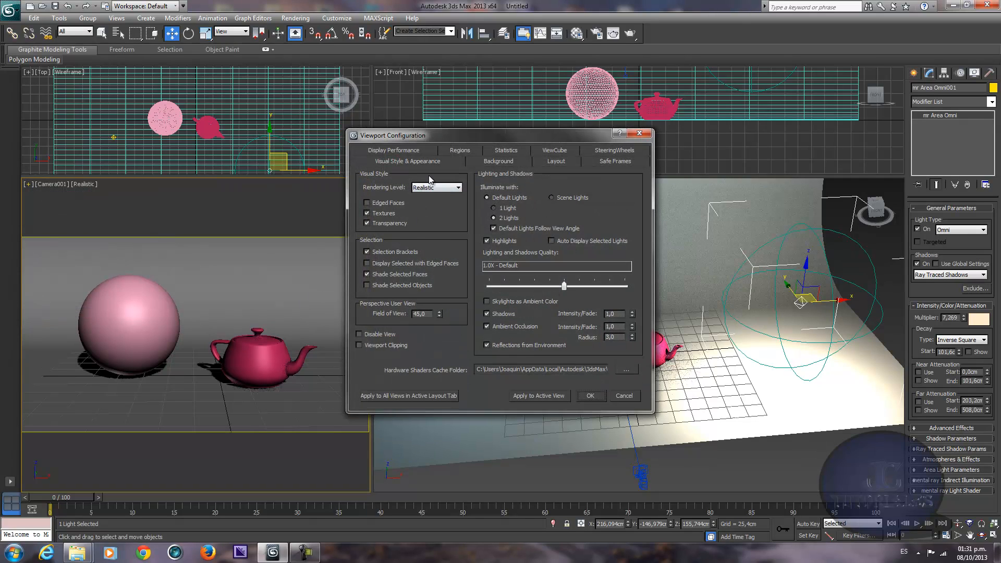
left_click(551, 197)
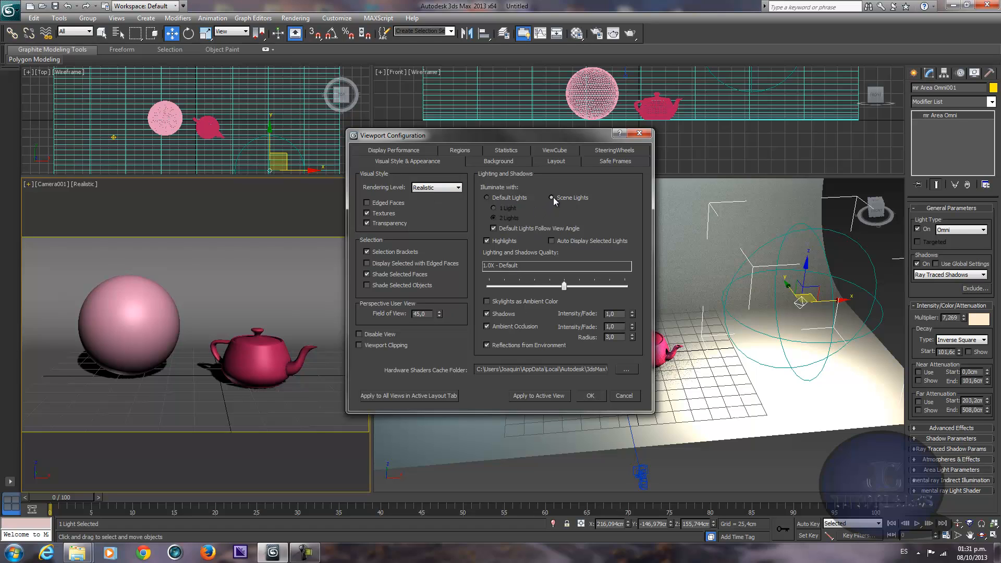
left_click(590, 396)
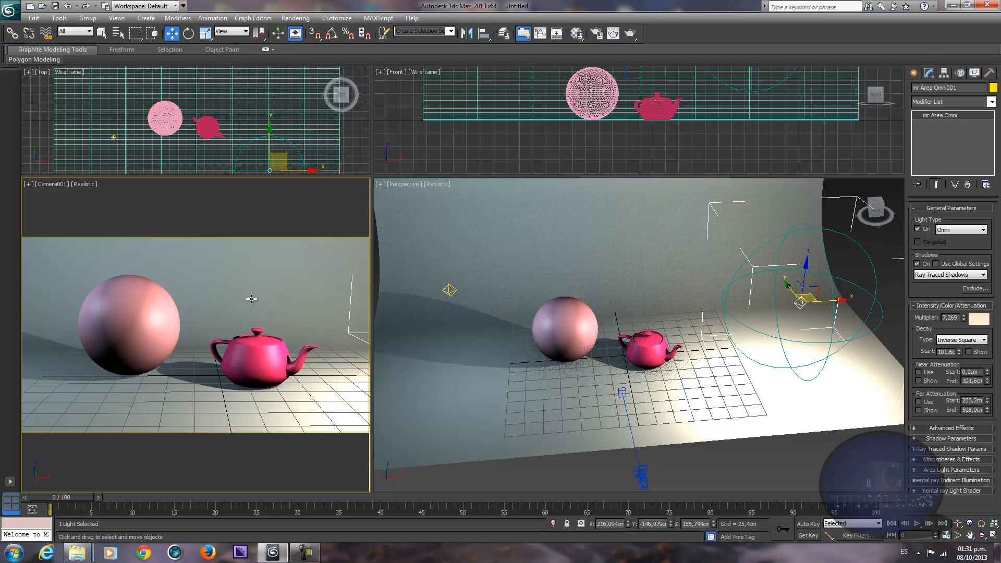
Step: Move the pale blue omni light forward along Y to about -129 cm
left_click(448, 290)
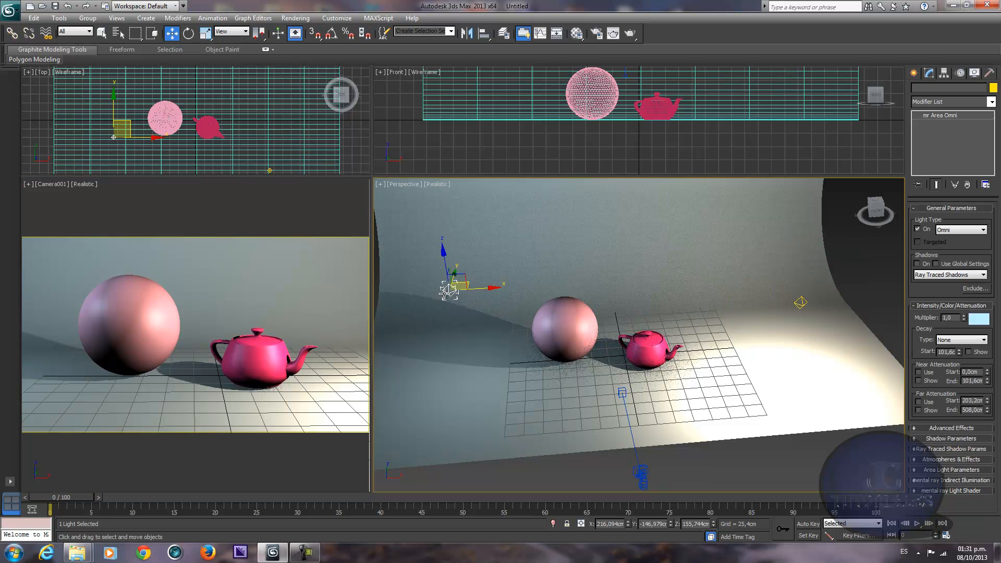
middle_click_drag(447, 286, 493, 282, "alt")
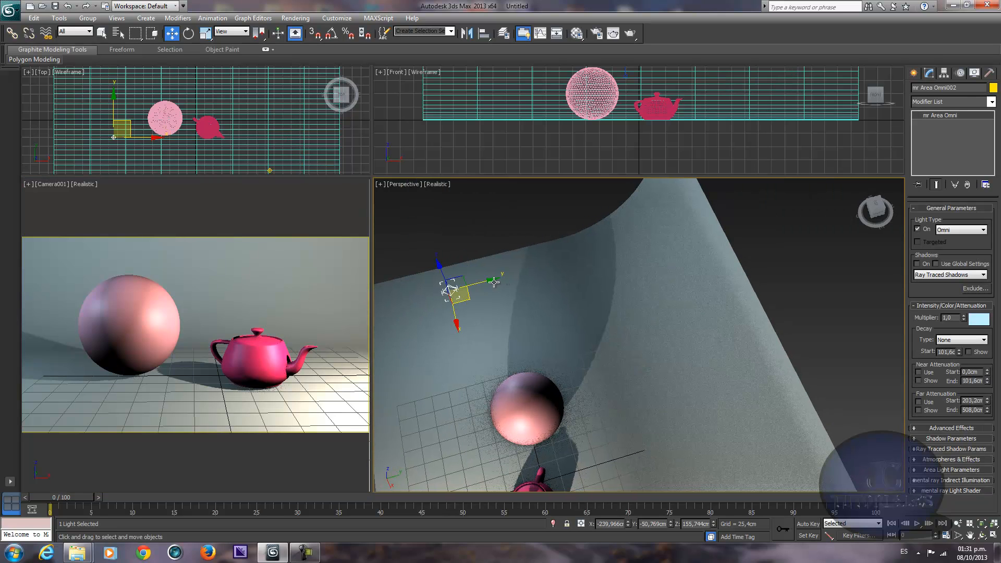
left_click_drag(494, 282, 427, 285)
left_click_drag(412, 286, 425, 282)
middle_click_drag(502, 357, 561, 311, "alt")
Step: Select the warm omni light and render the Camera001 view
left_click(741, 272)
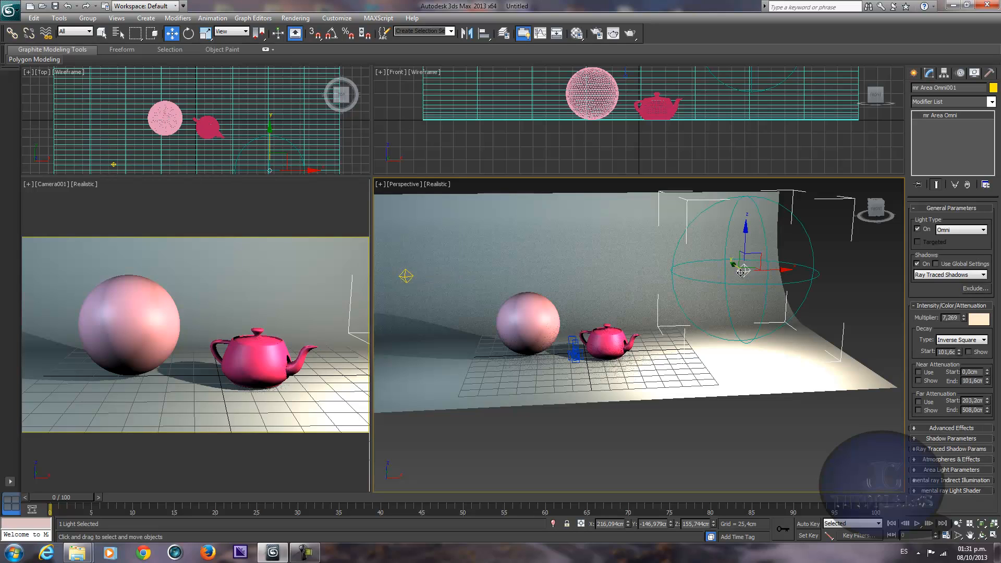
middle_click(291, 313)
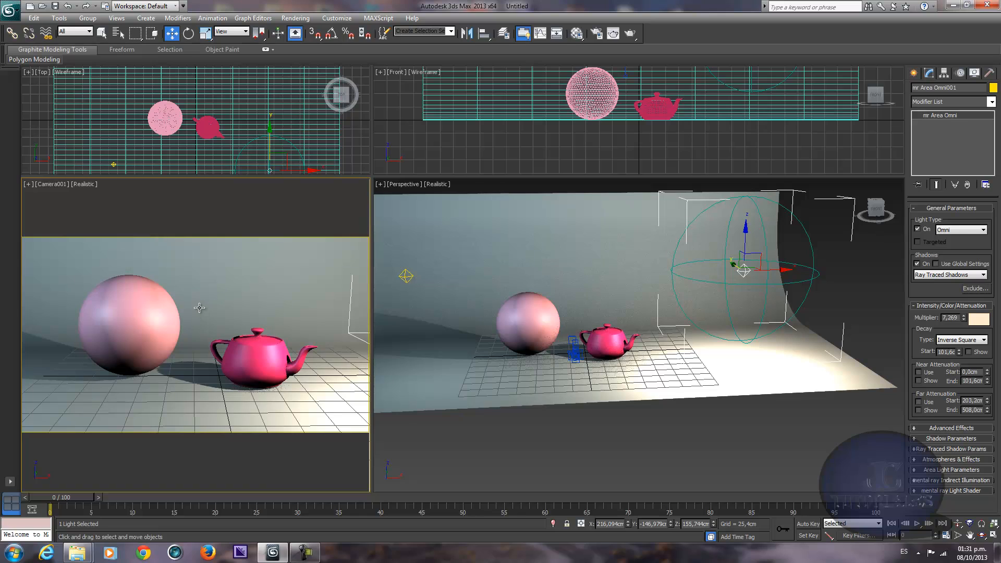
key("shift+q")
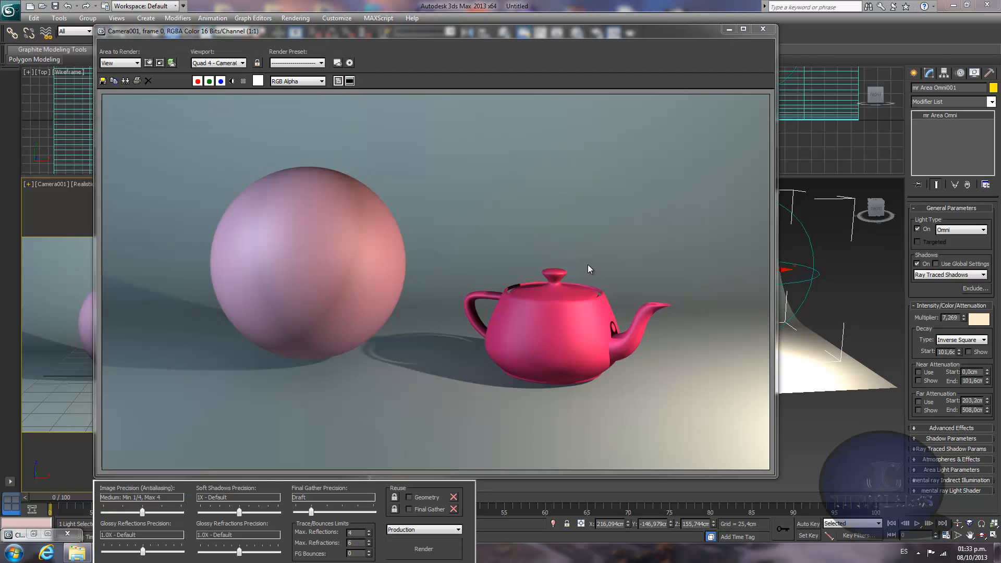
Step: Compare the new render with the cloned earlier render, then put both render windows away
left_click(34, 534)
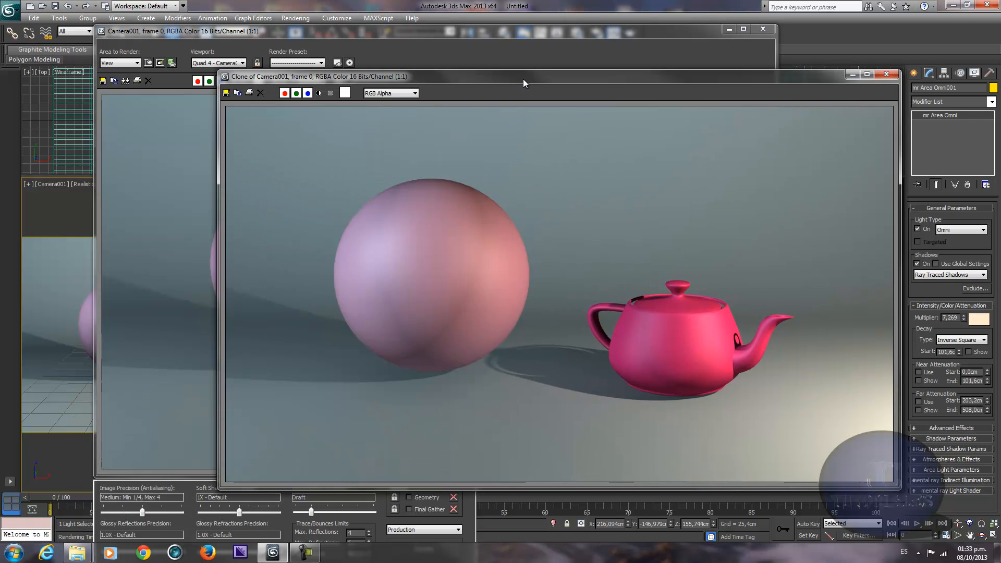
mouse_move(523, 79)
left_mouse_down()
mouse_move(628, 57)
mouse_move(554, 58)
mouse_move(568, 63)
left_mouse_up()
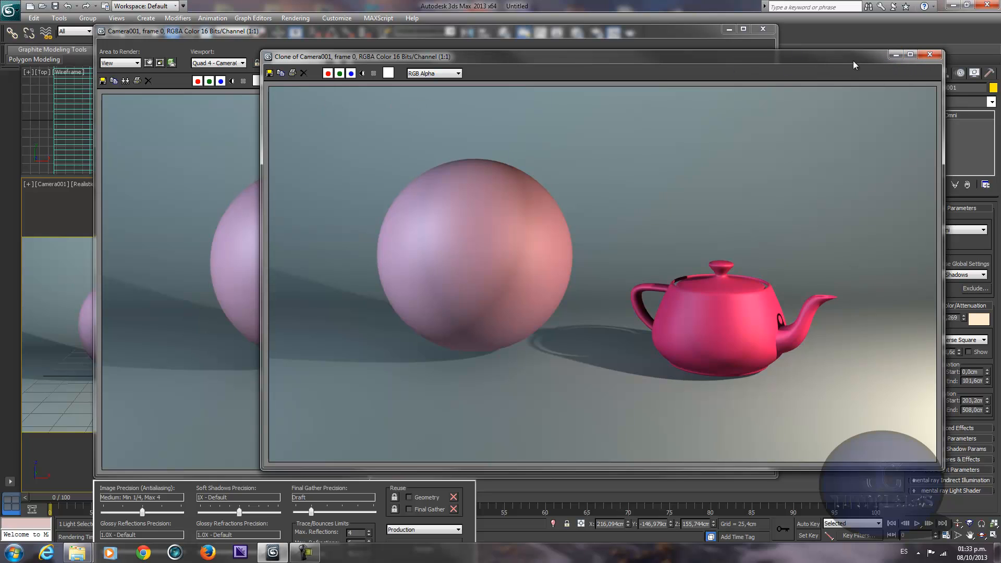
left_click(895, 55)
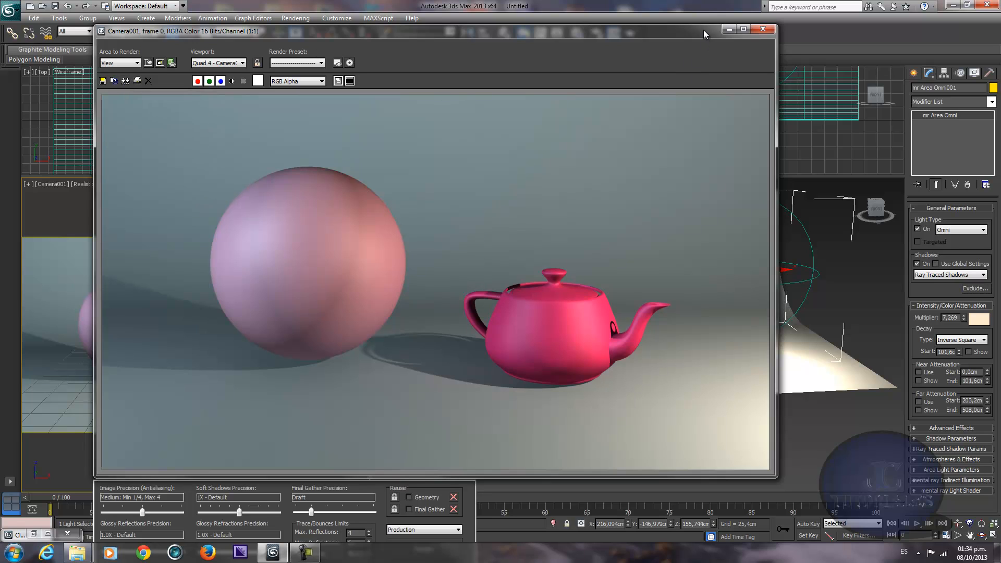
left_click(763, 30)
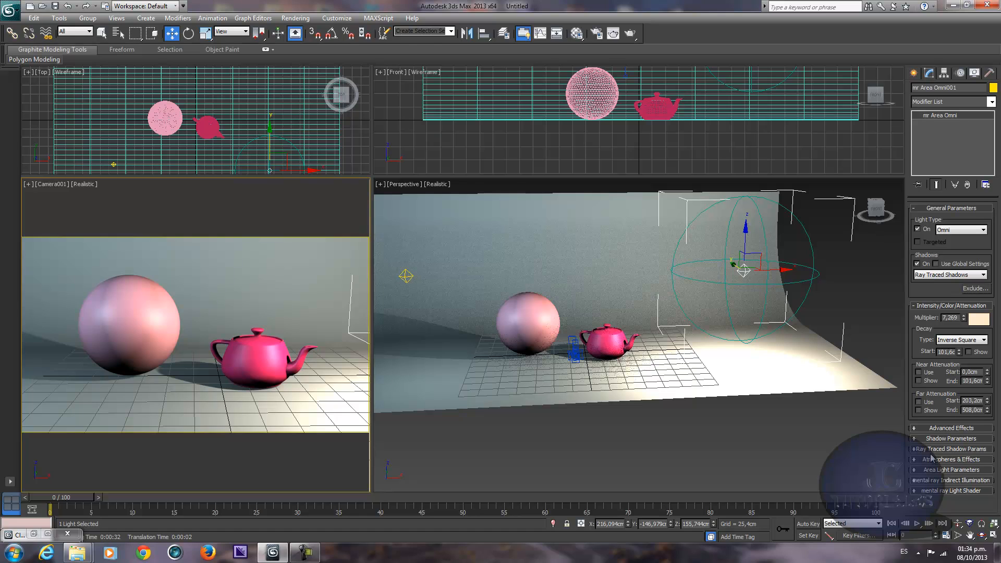
Step: Set the warm omni light's area light samples to 10 in both U and V
left_click(936, 439)
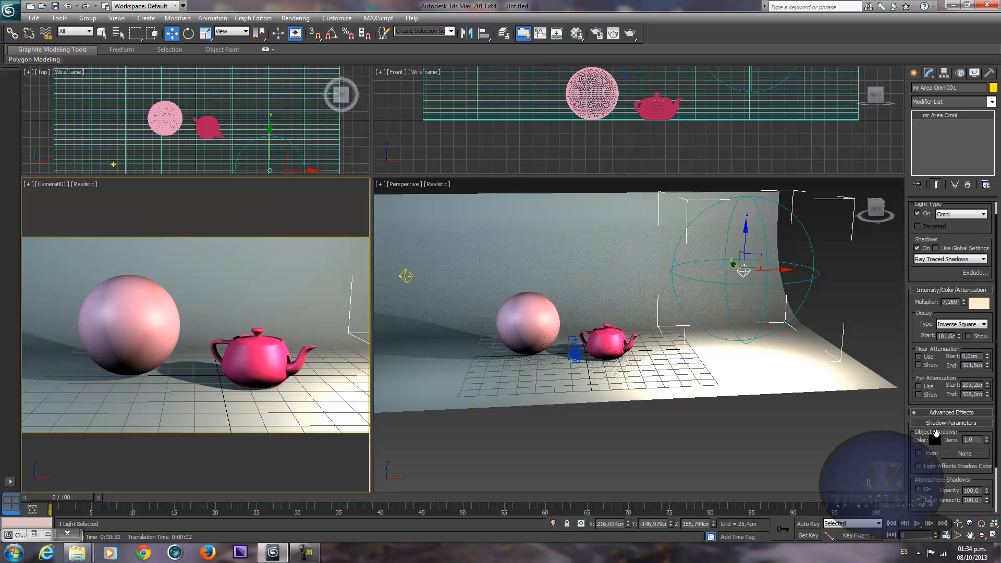
left_click_drag(997, 397, 996, 434)
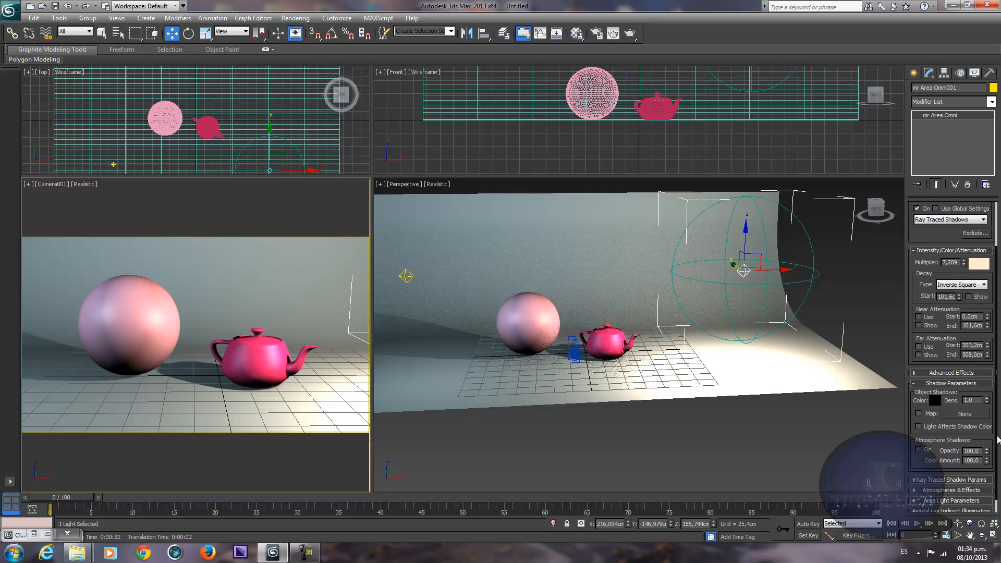
left_click(950, 385)
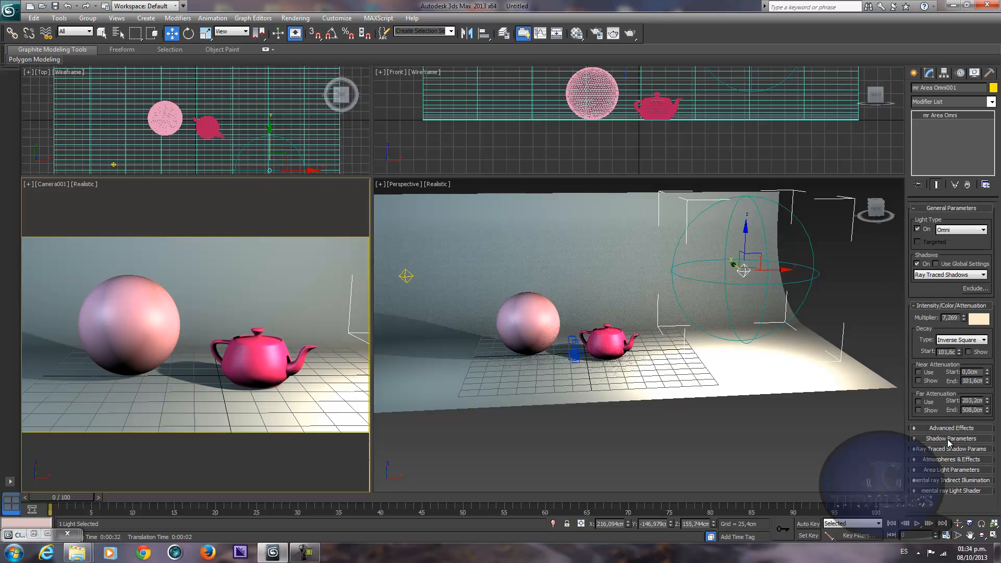
left_click(943, 471)
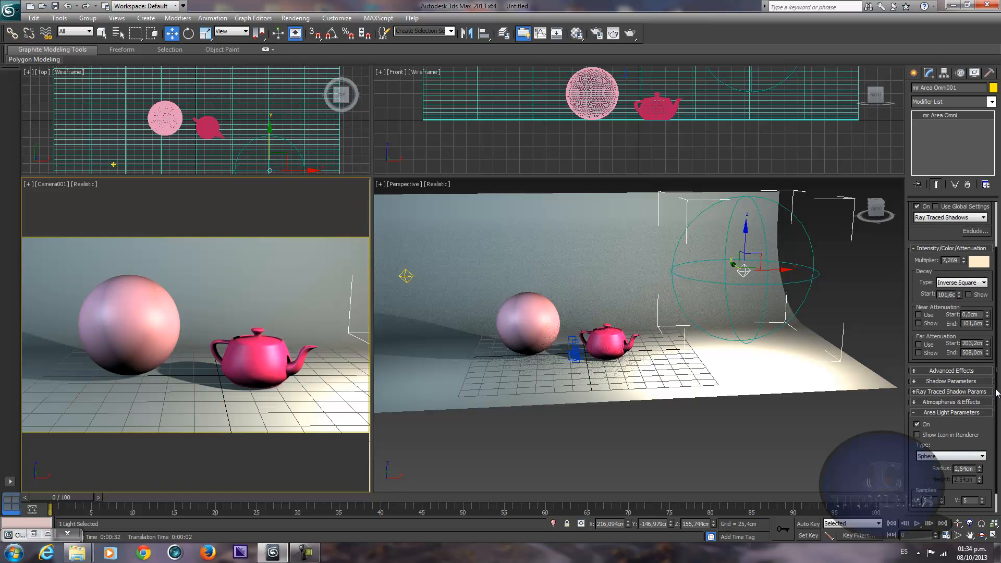
left_click_drag(996, 386, 996, 394)
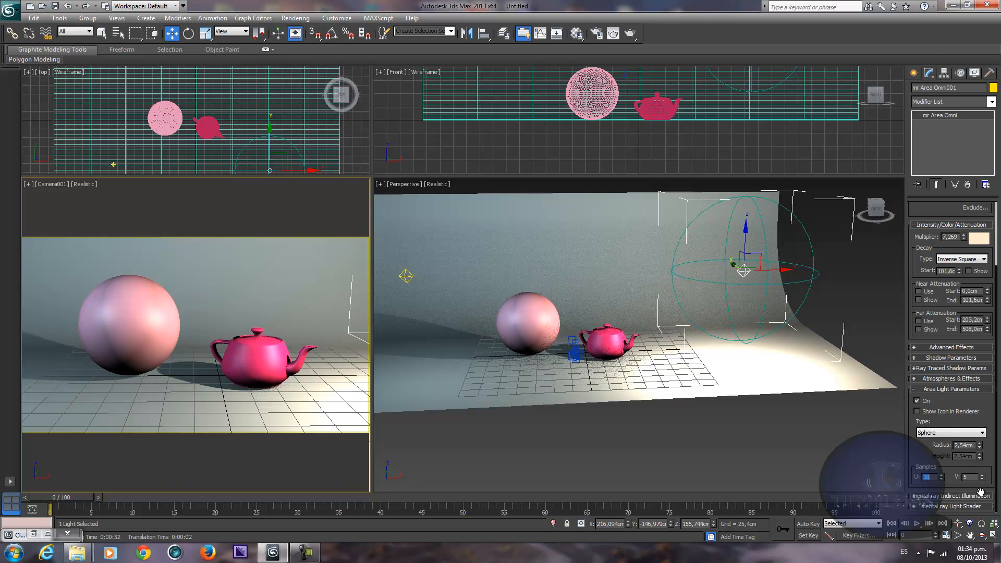
left_click_drag(970, 477, 910, 477)
type("10")
key("Return")
Step: Raise the pale blue omni light's area light samples, with V at 10, and make the camera view active
left_click(407, 278)
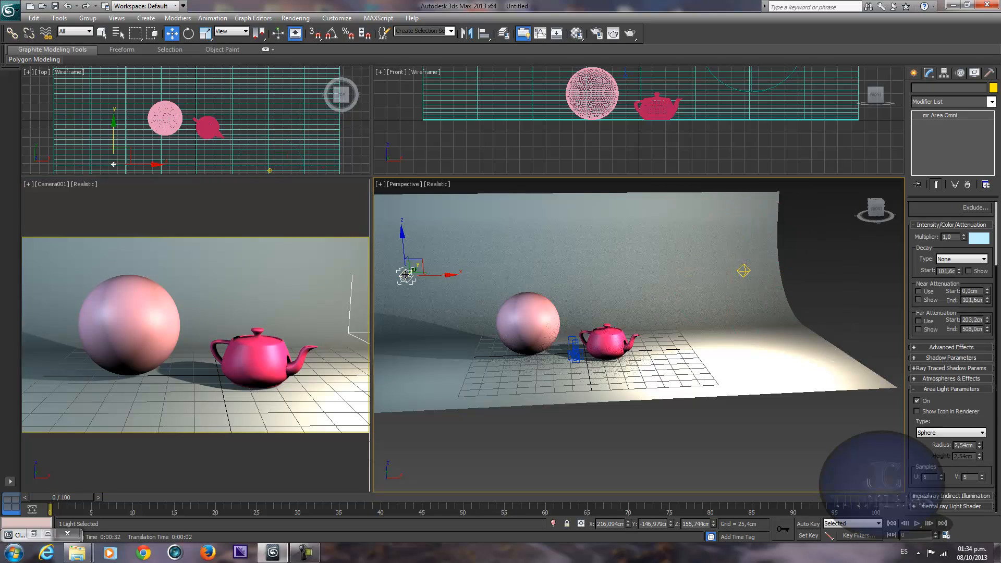
left_click(950, 390)
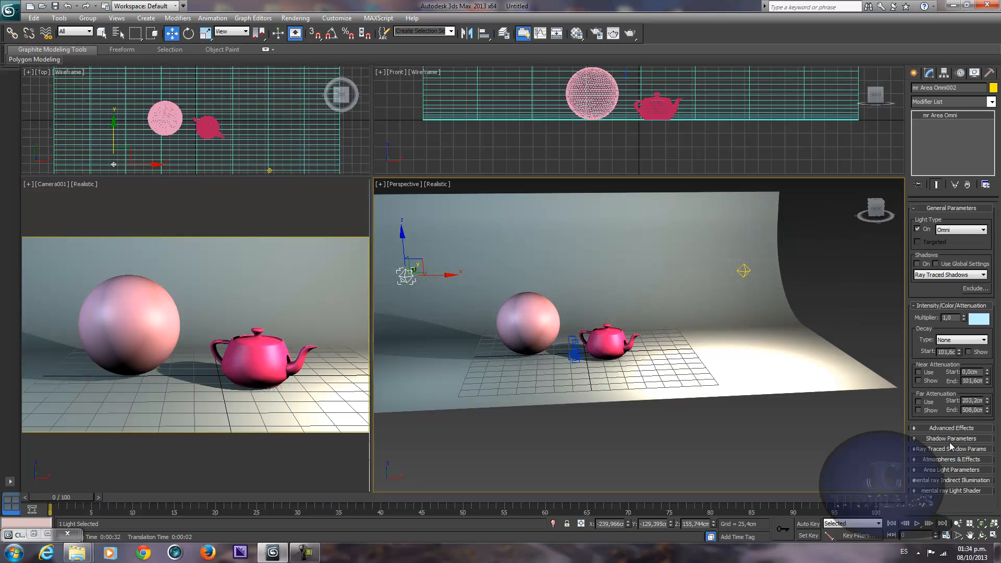
left_click(941, 470)
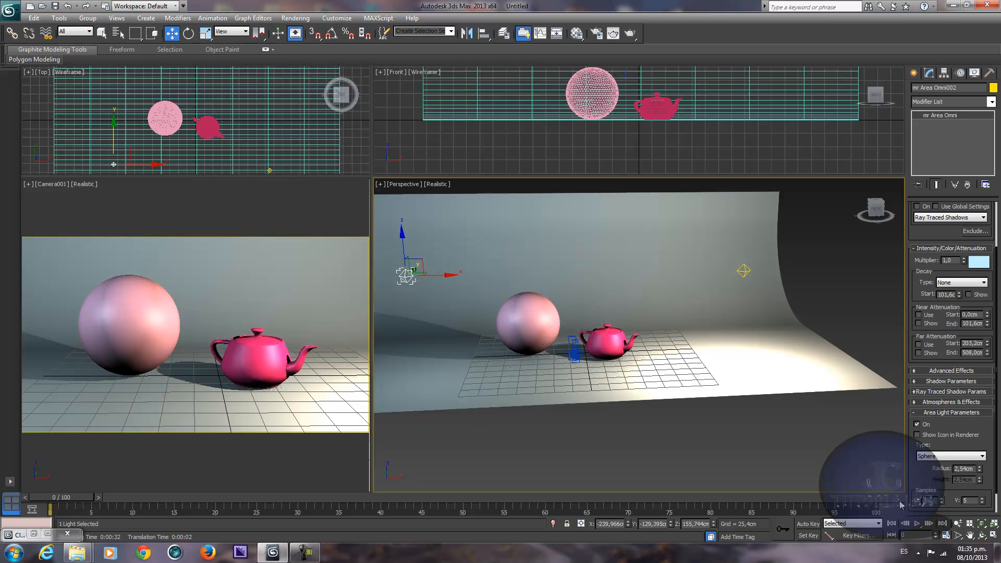
key("Tab")
right_click(286, 291)
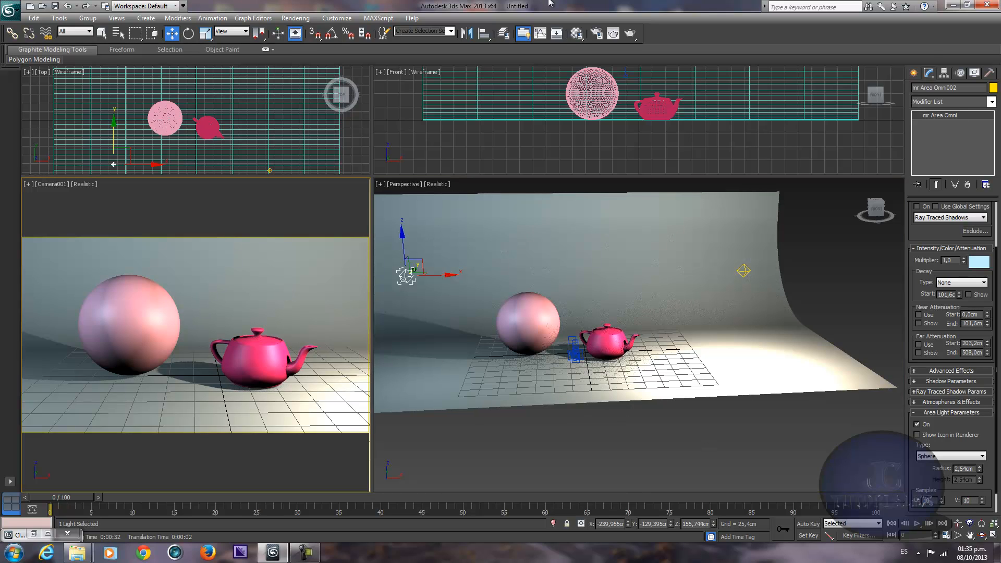
Step: Render the Camera001 view again and bring up the cloned earlier render for comparison
left_click(630, 32)
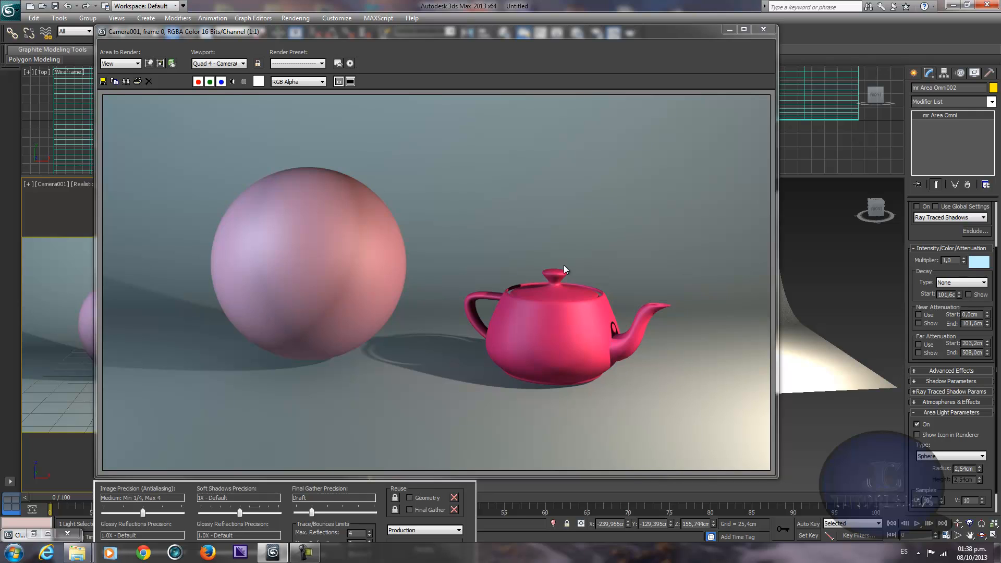
left_click(33, 534)
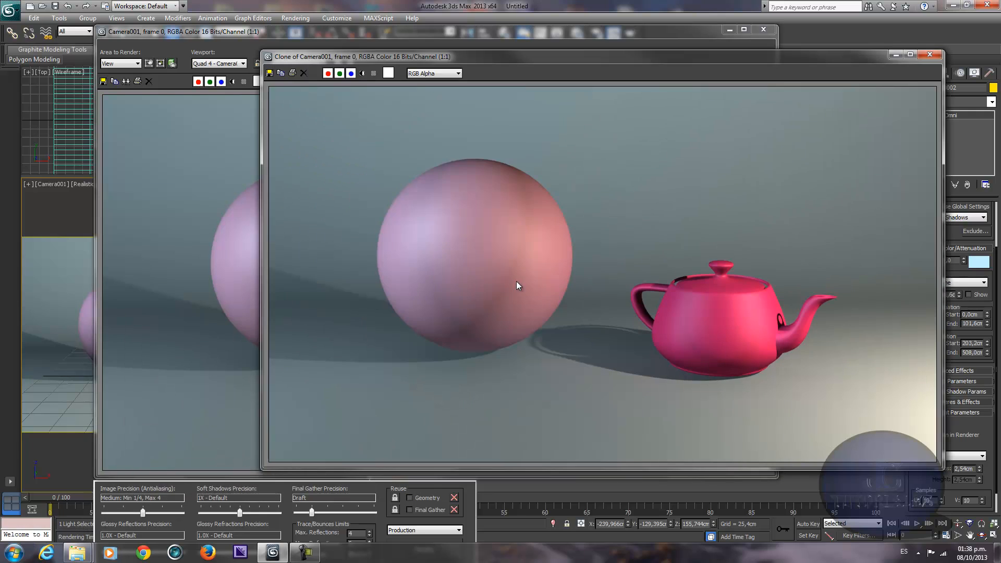
Step: Compare the new Camera001 render side by side with the cloned earlier render, and put the clone away
left_click_drag(262, 240, 519, 242)
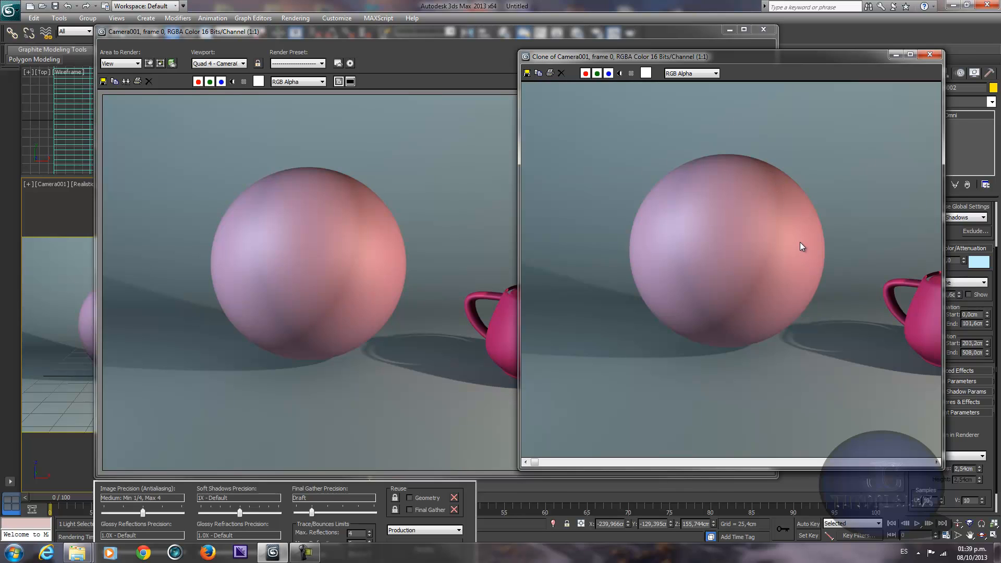
mouse_move(817, 65)
left_mouse_down()
mouse_move(314, 62)
mouse_move(567, 38)
mouse_move(826, 51)
left_mouse_up()
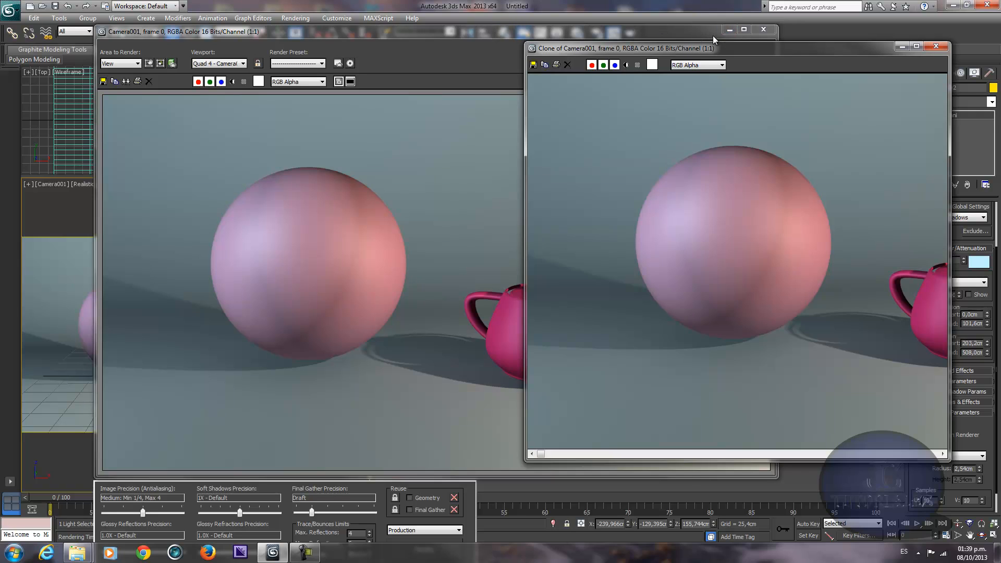
left_click(728, 29)
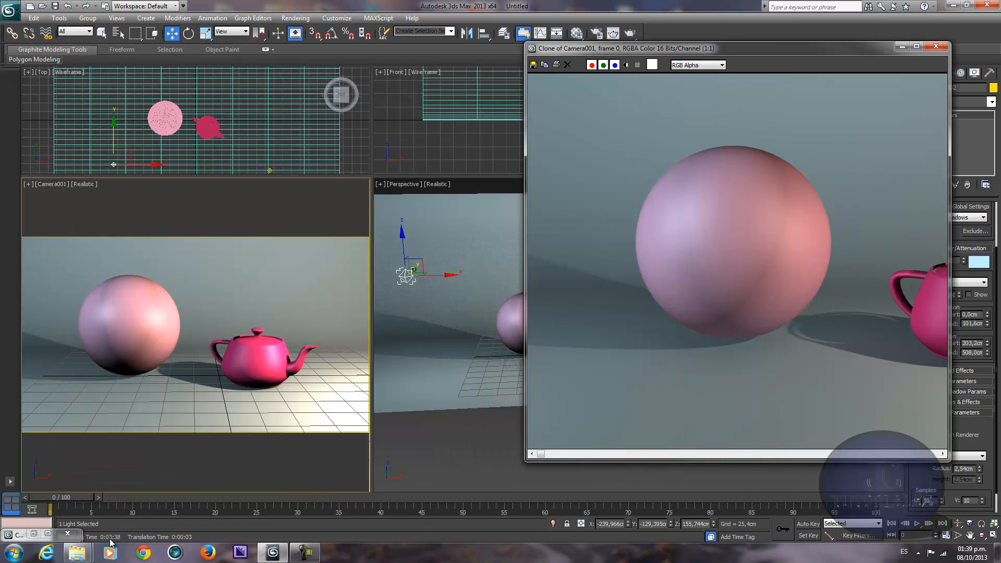
left_click(43, 537)
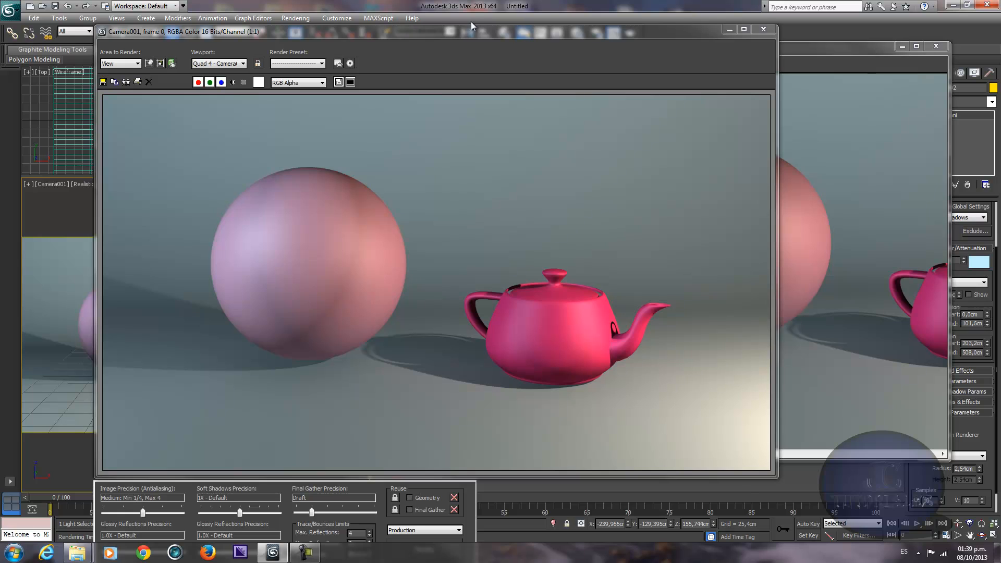
left_click_drag(483, 34, 427, 29)
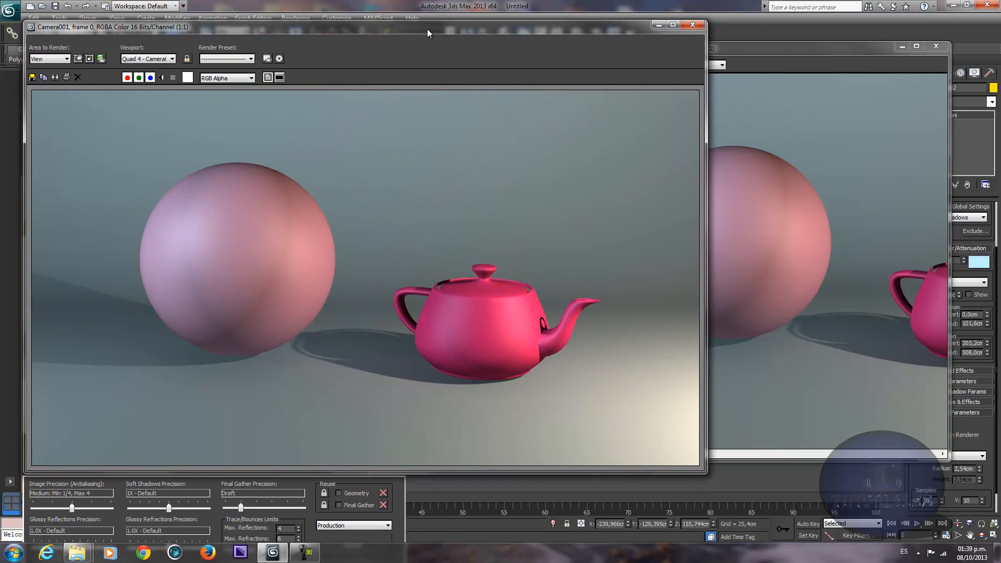
left_click(902, 47)
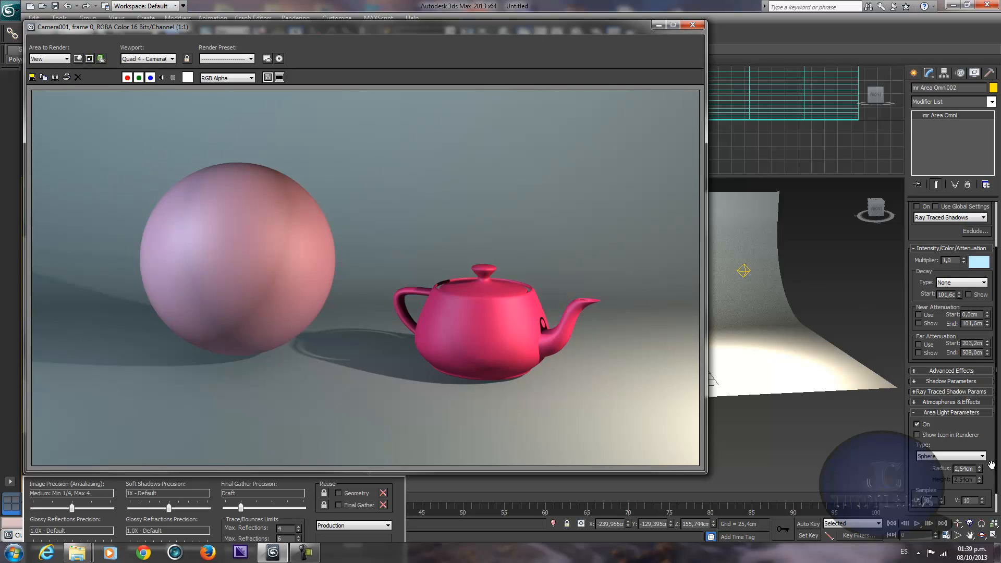
Step: Lower the area light samples of the pale blue omni and the warm omni, with V at 5, and put the render window away
left_click_drag(934, 500, 905, 499)
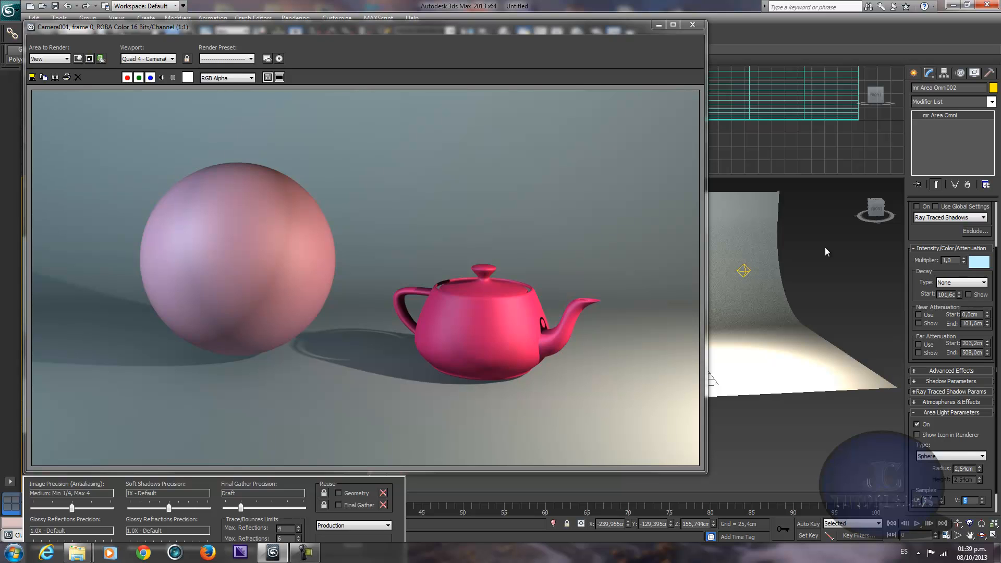
left_click(692, 24)
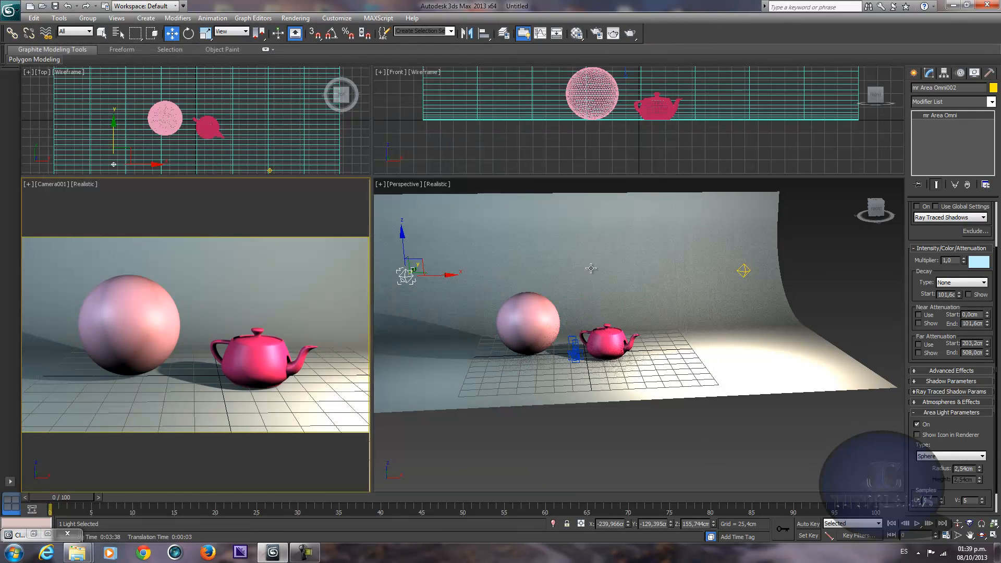
left_click(744, 270)
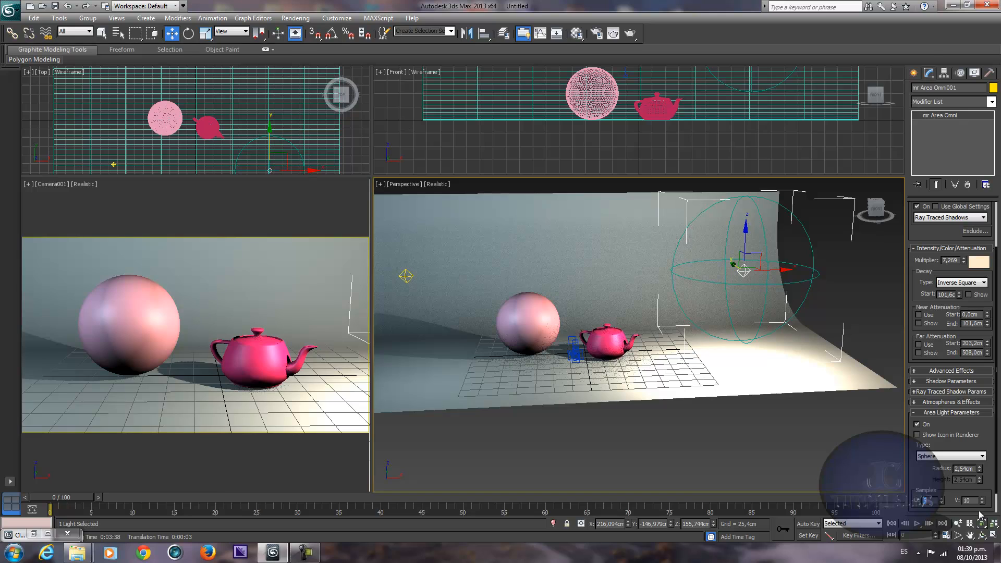
double_click(967, 500)
type("5")
left_click(958, 412)
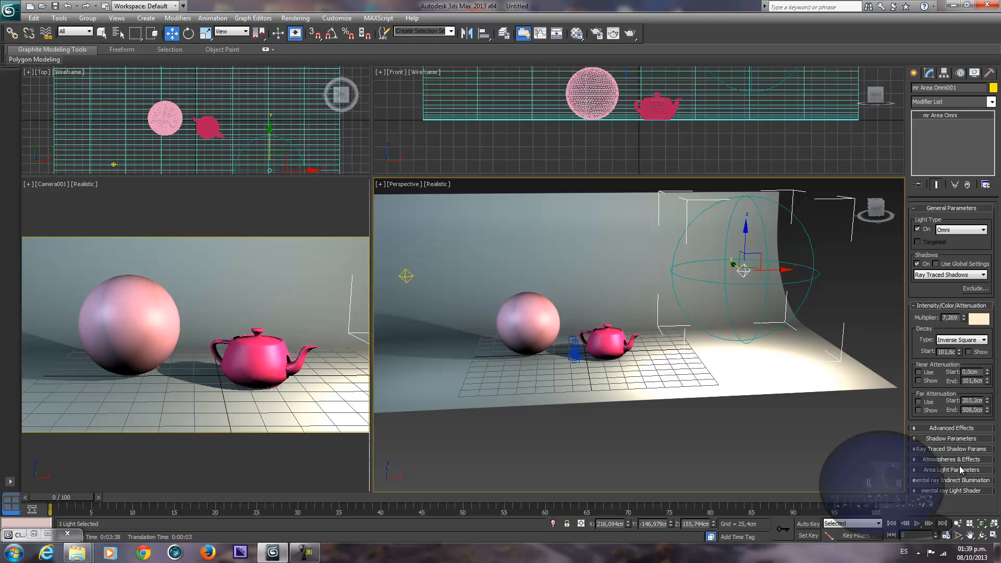
Step: Turn off Specular in the Advanced Effects settings of the warm omni and the pale blue omni lights
left_click(954, 439)
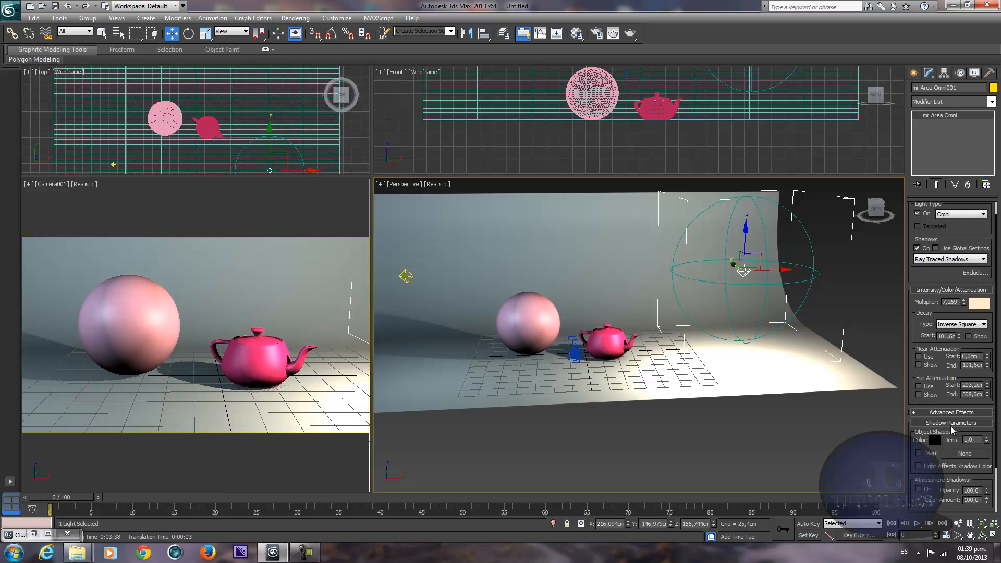
left_click(950, 424)
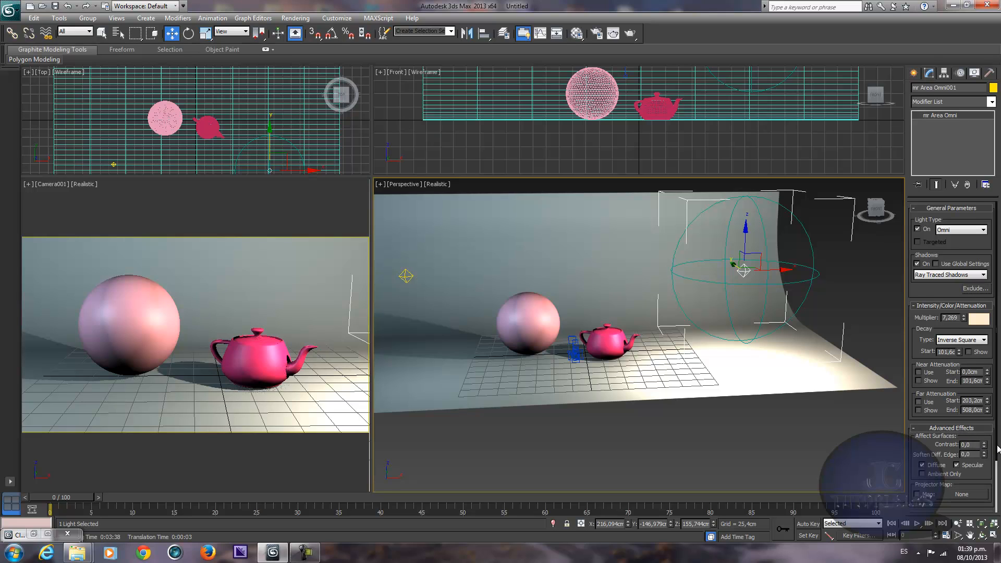
scroll(980, 456, "down", 2)
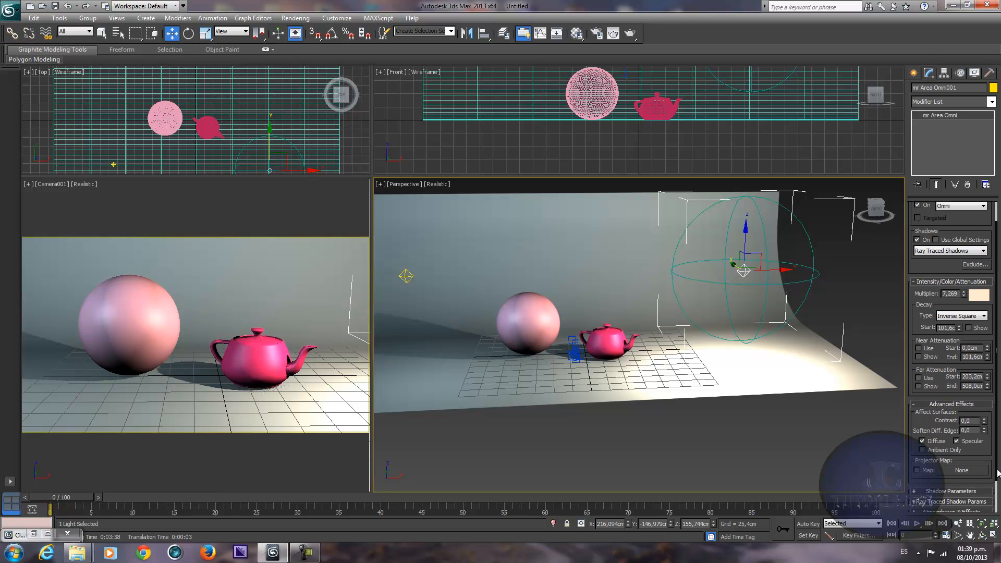
left_click(957, 441)
left_click(970, 444)
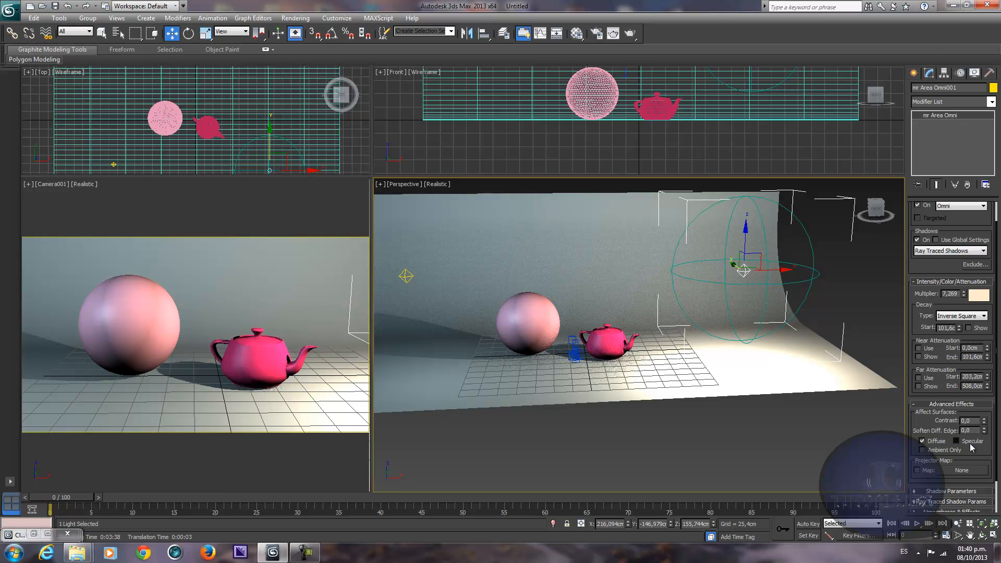
left_click(972, 444)
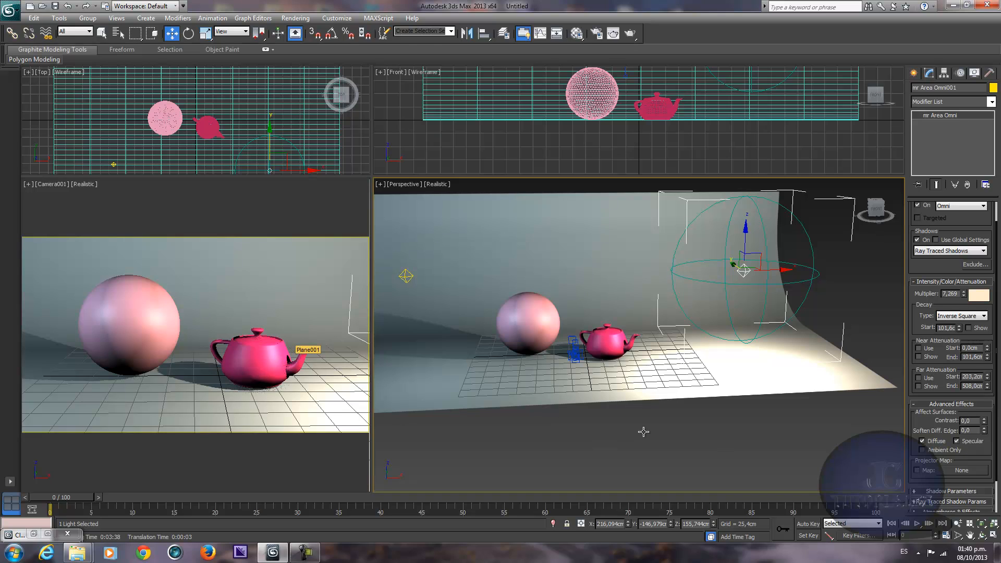
left_click(957, 441)
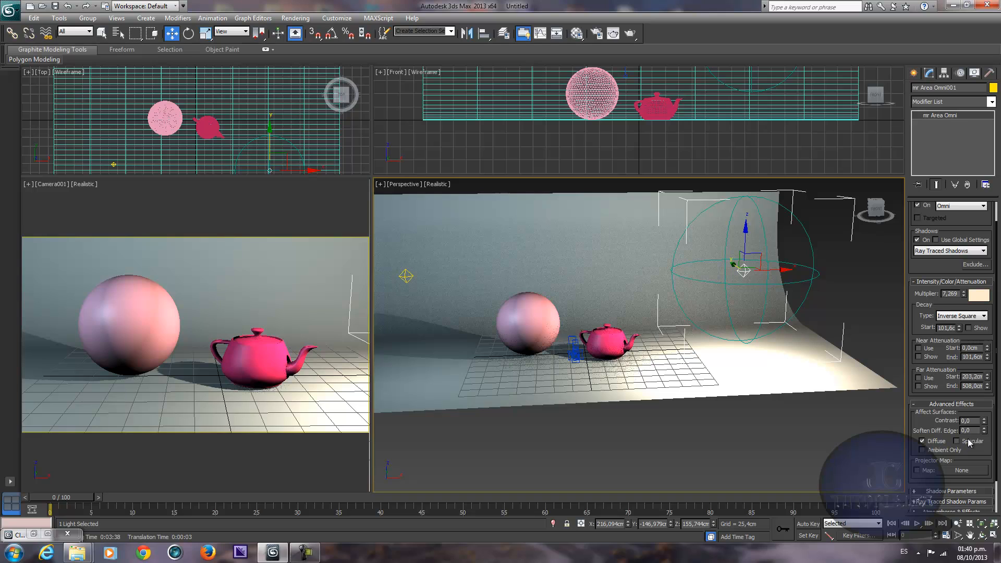
left_click(403, 277)
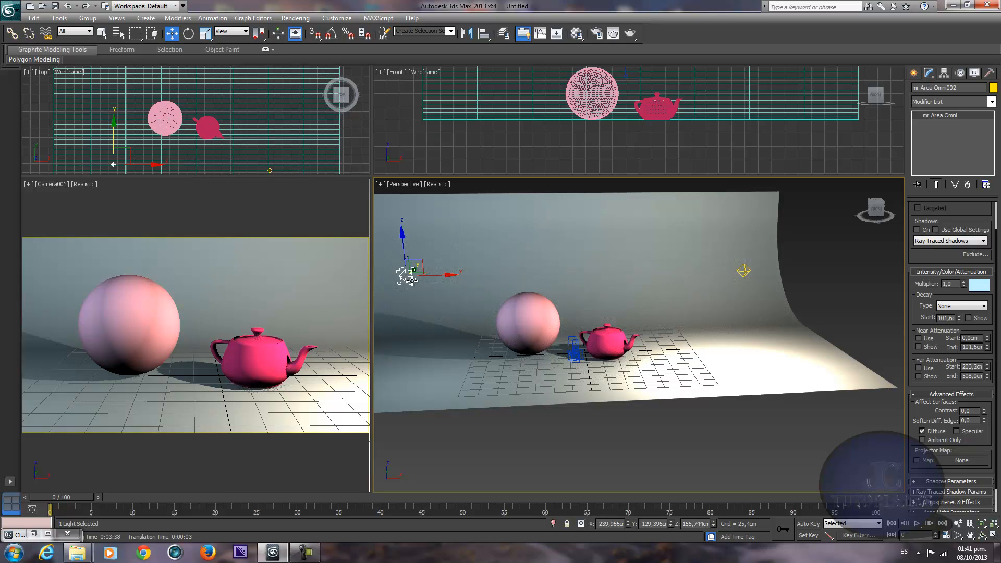
Step: Move the pale blue omni to about X -197, Y -140 cm and give it Inverse Square decay with a multiplier of 3.051
middle_click_drag(442, 285, 424, 320, "alt")
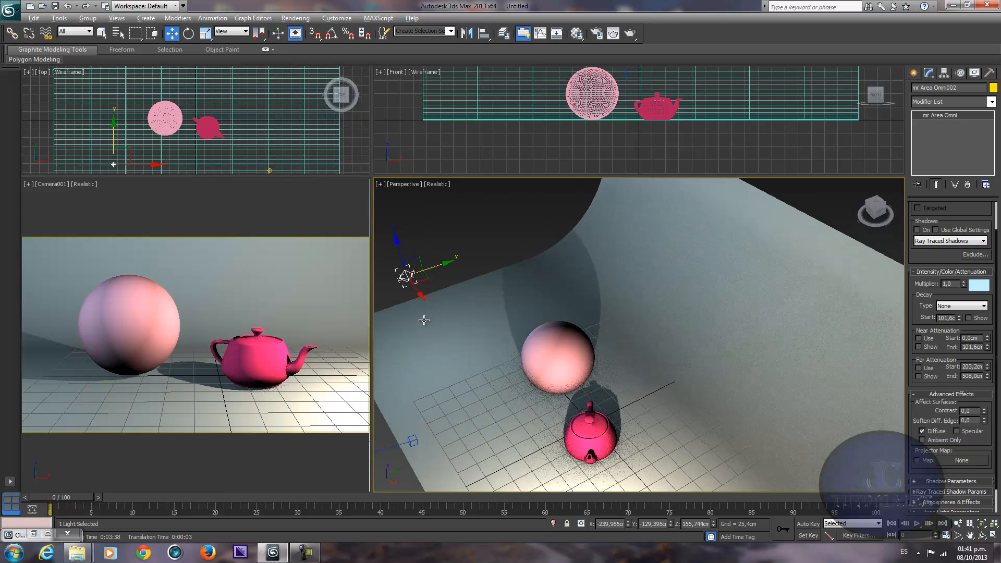
mouse_move(428, 281)
left_mouse_down()
mouse_move(421, 273)
mouse_move(415, 310)
mouse_move(432, 267)
mouse_move(458, 267)
mouse_move(458, 286)
mouse_move(435, 307)
mouse_move(434, 298)
left_mouse_up()
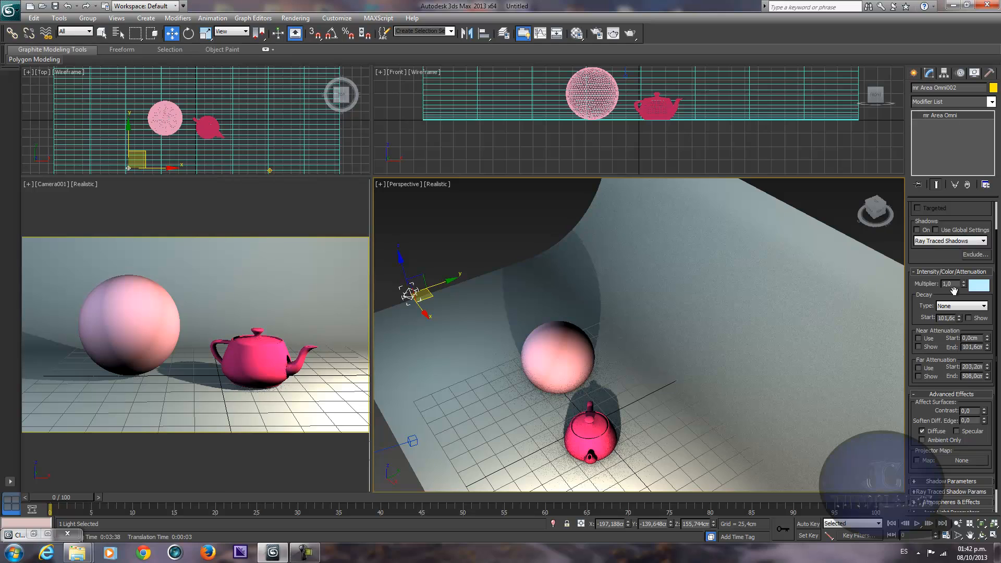
left_click_drag(965, 275, 965, 264)
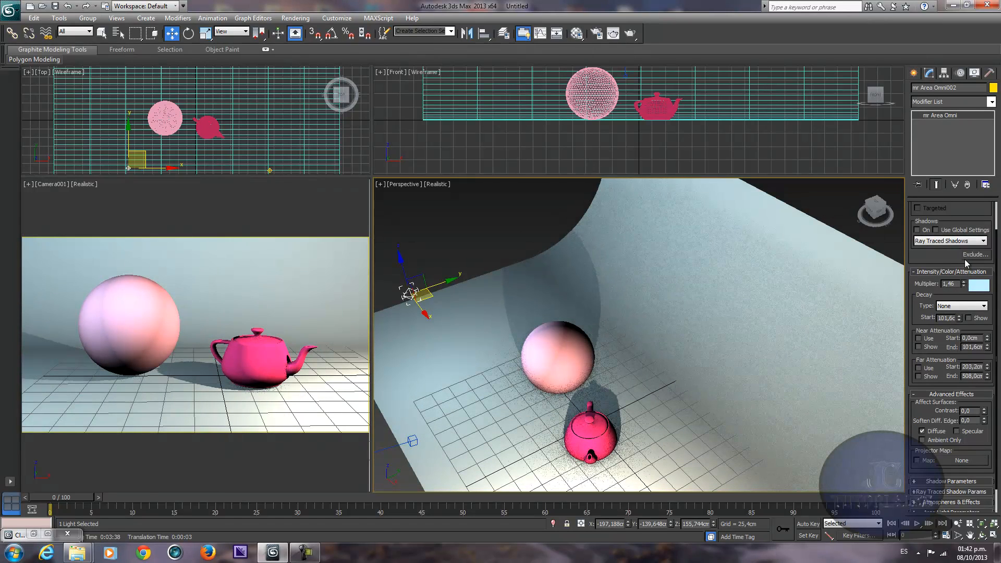
left_click(958, 306)
left_click(956, 329)
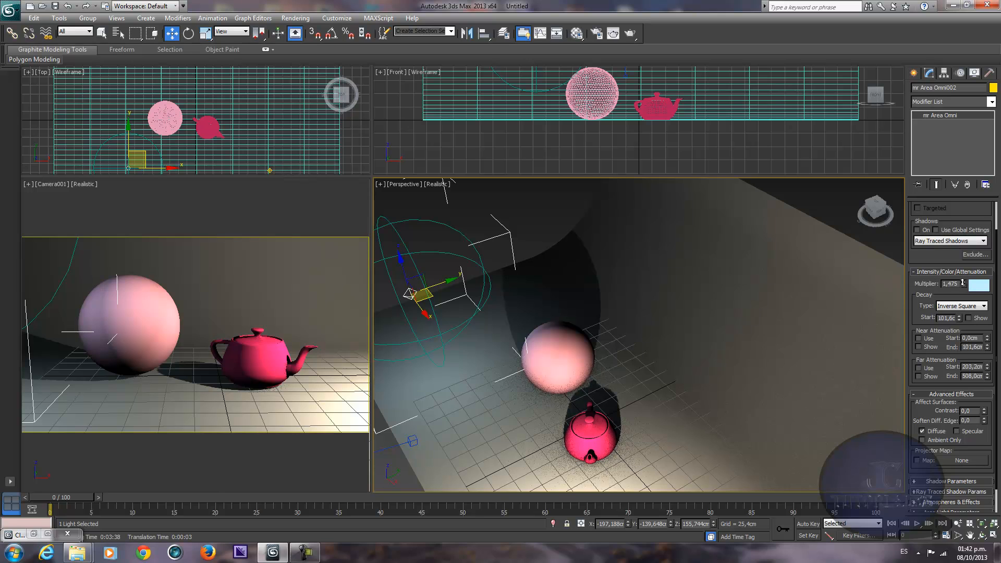
left_click_drag(962, 282, 962, 235)
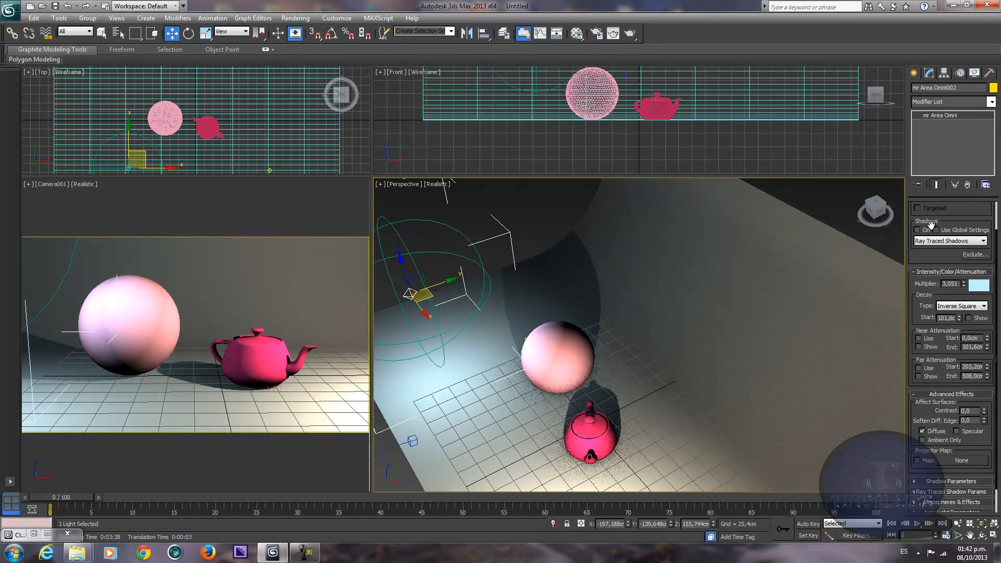
Step: Reposition the pale blue omni farther from the sphere at about X -247, Y -179 cm and raise its multiplier to 4.608
middle_click_drag(423, 292, 507, 313, "alt")
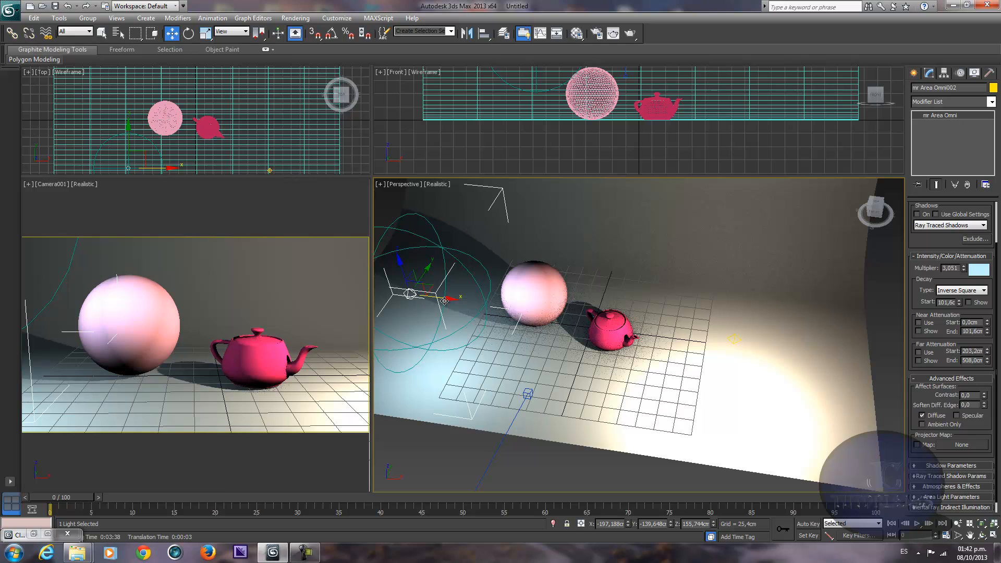
left_click_drag(444, 301, 410, 296)
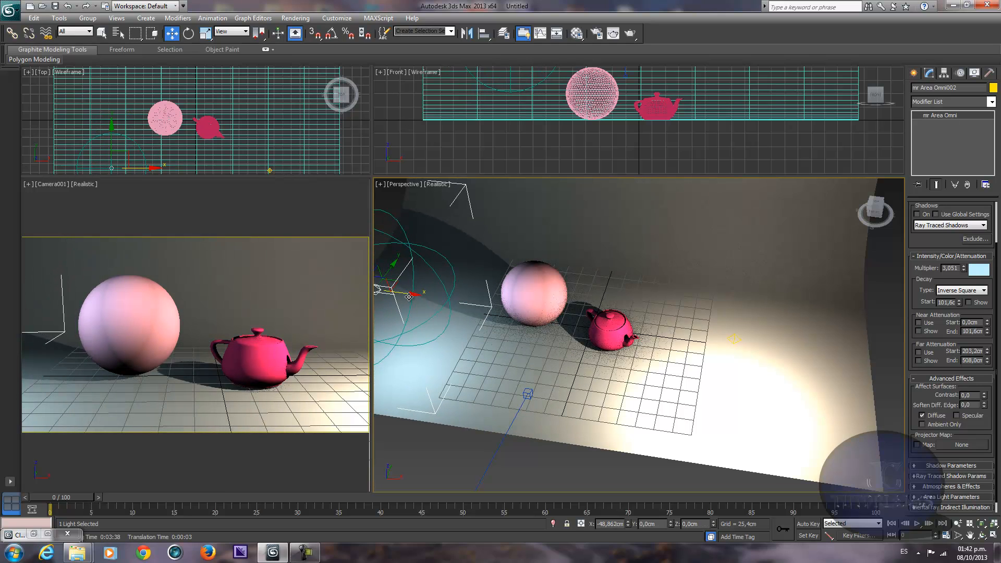
middle_click_drag(409, 296, 534, 334)
scroll(534, 334, "down", 3)
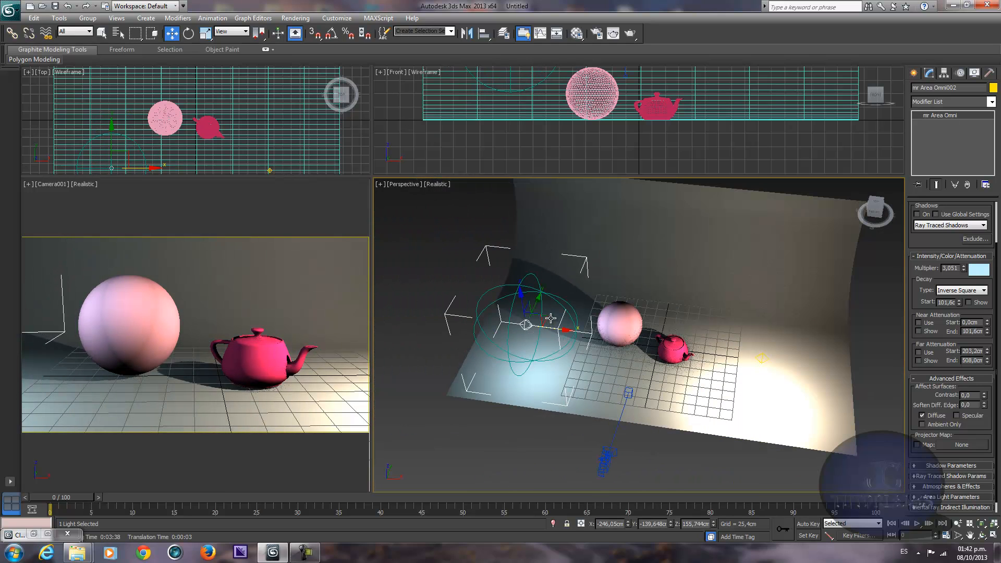
left_click_drag(551, 317, 538, 322)
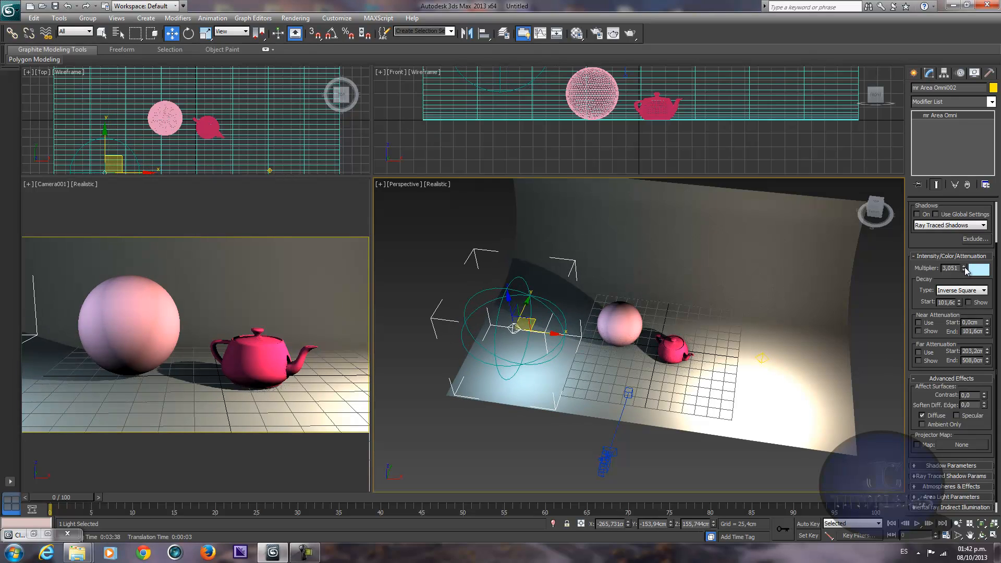
left_click_drag(964, 267, 957, 239)
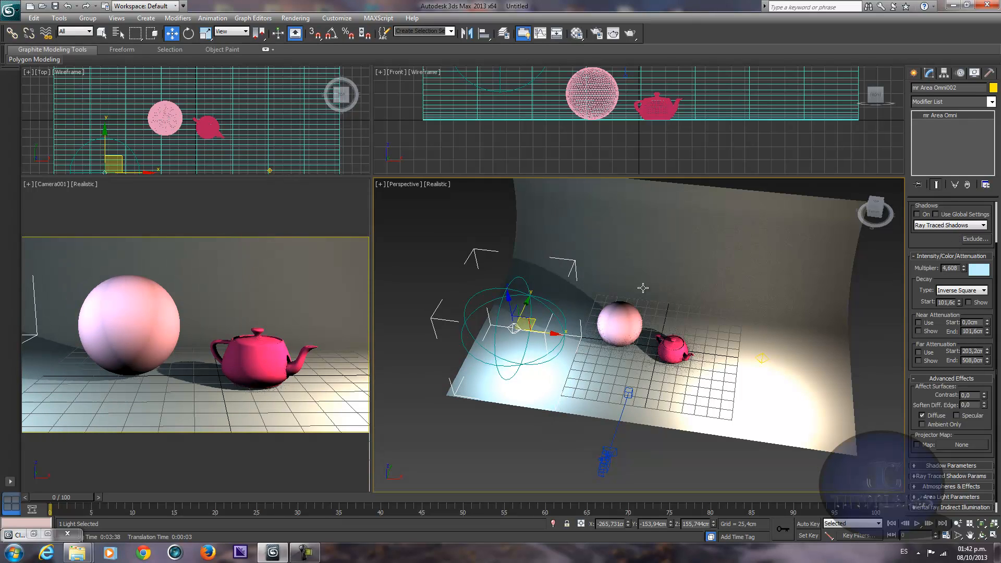
mouse_move(535, 321)
left_mouse_down()
mouse_move(522, 334)
mouse_move(551, 331)
mouse_move(540, 330)
left_mouse_up()
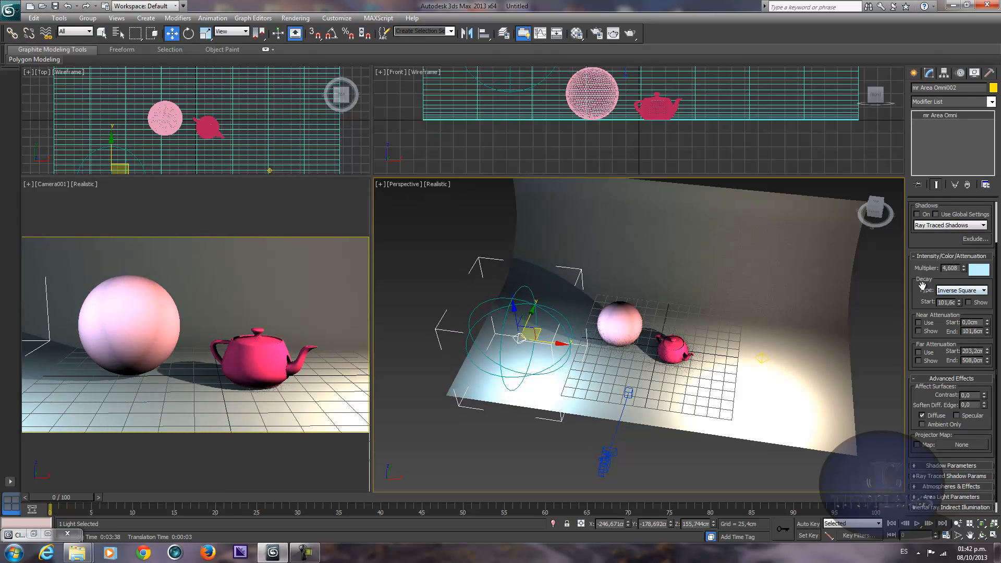
Step: Try turning on ray traced shadows for the pale blue omni light
left_click_drag(914, 295, 920, 345)
left_click(917, 264)
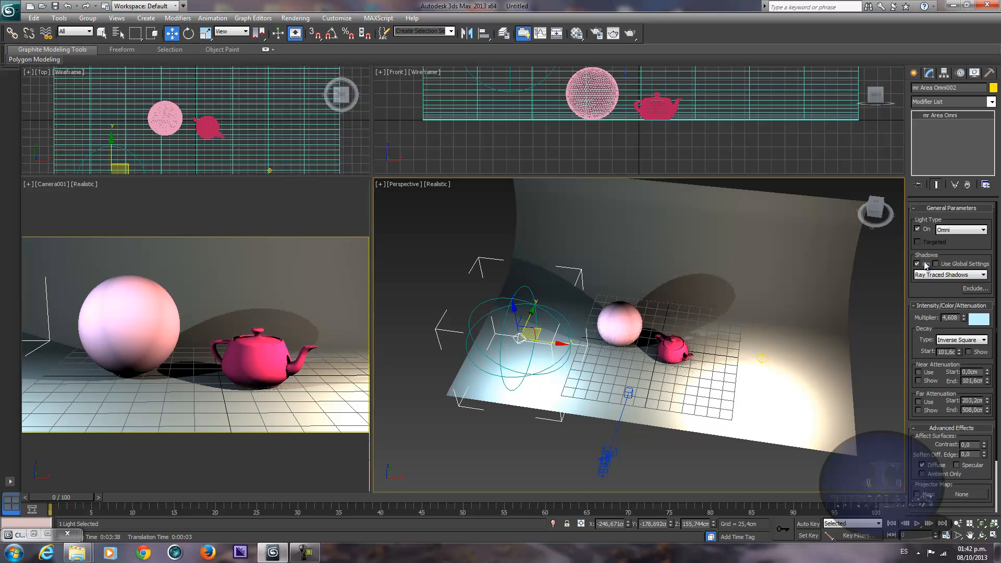
Step: Move the warm omni light farther in front of the backdrop, to about Y -192 cm, and set its multiplier to 7.638
left_click(761, 356)
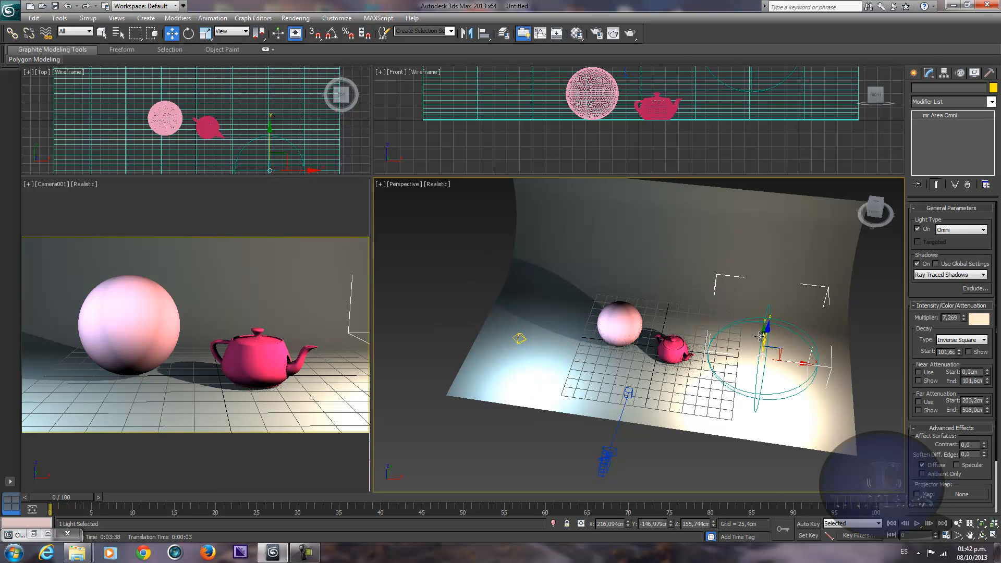
middle_click_drag(761, 351, 804, 351, "alt")
left_click_drag(804, 352, 753, 347)
left_click_drag(963, 318, 964, 291)
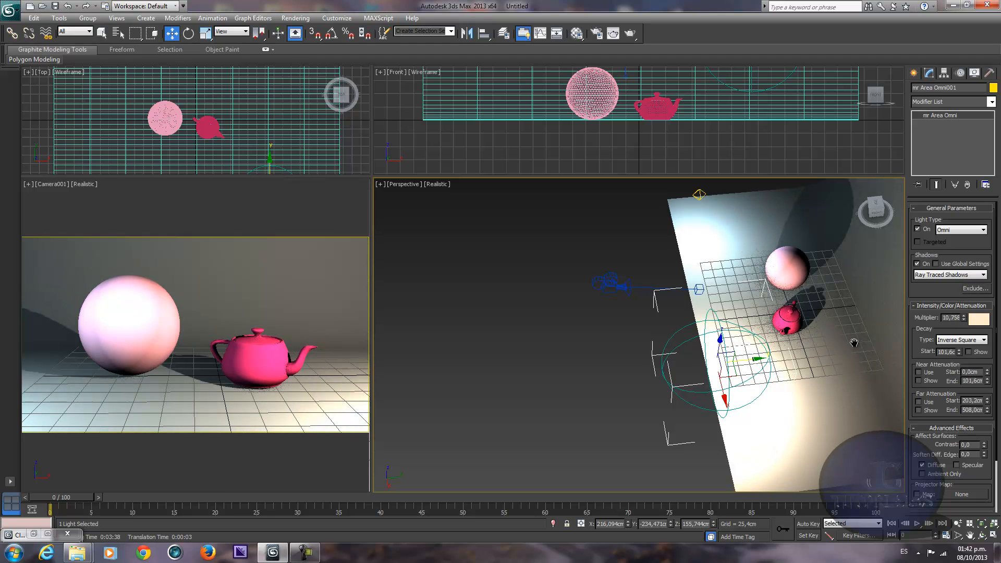
middle_click_drag(854, 343, 654, 331)
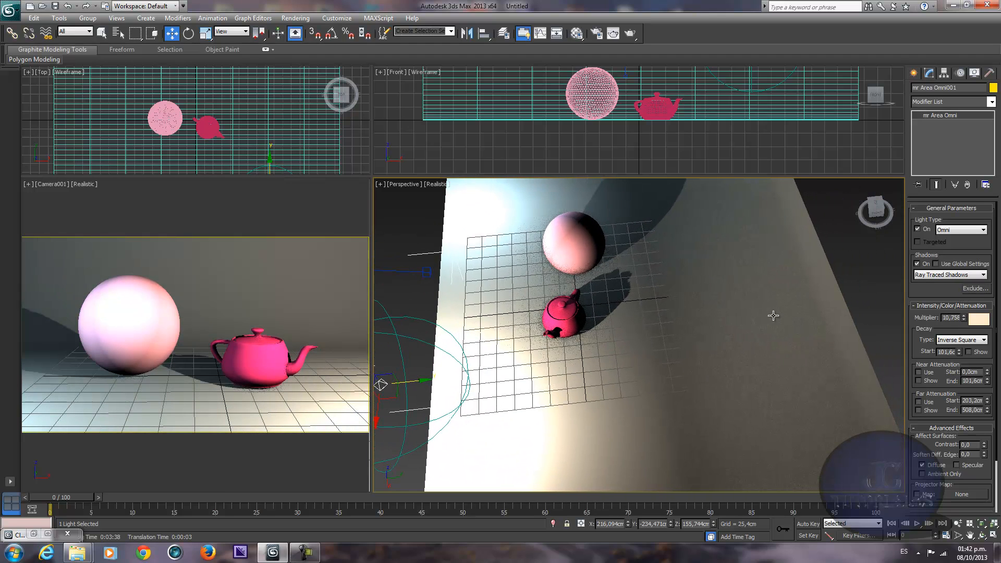
scroll(621, 296, "down", 2)
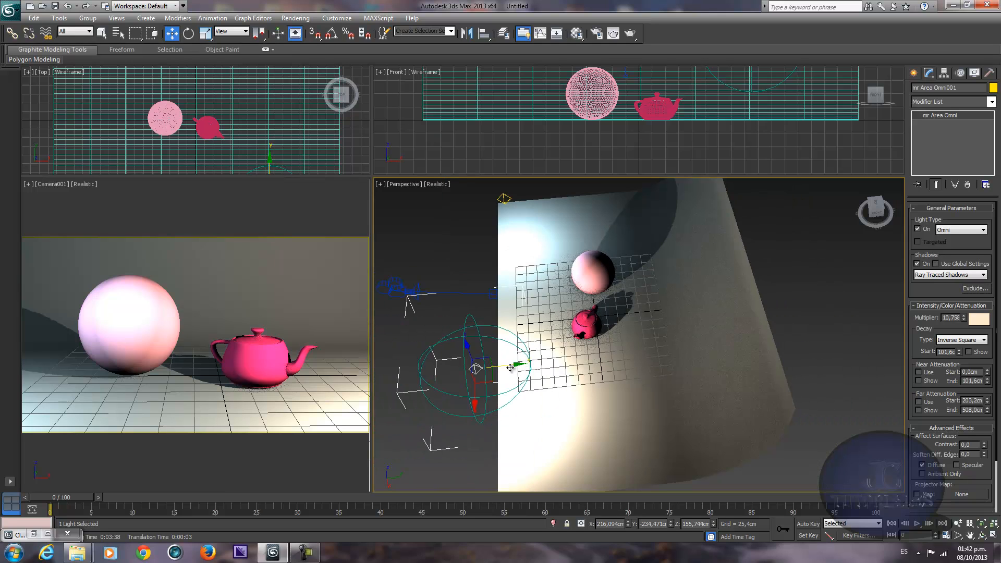
left_click_drag(510, 368, 533, 365)
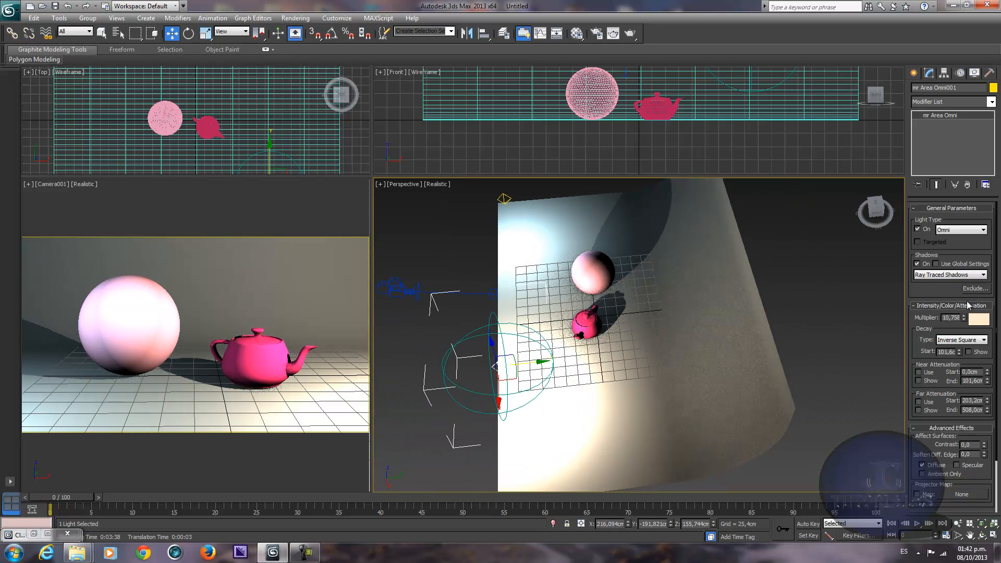
left_click_drag(963, 320, 964, 330)
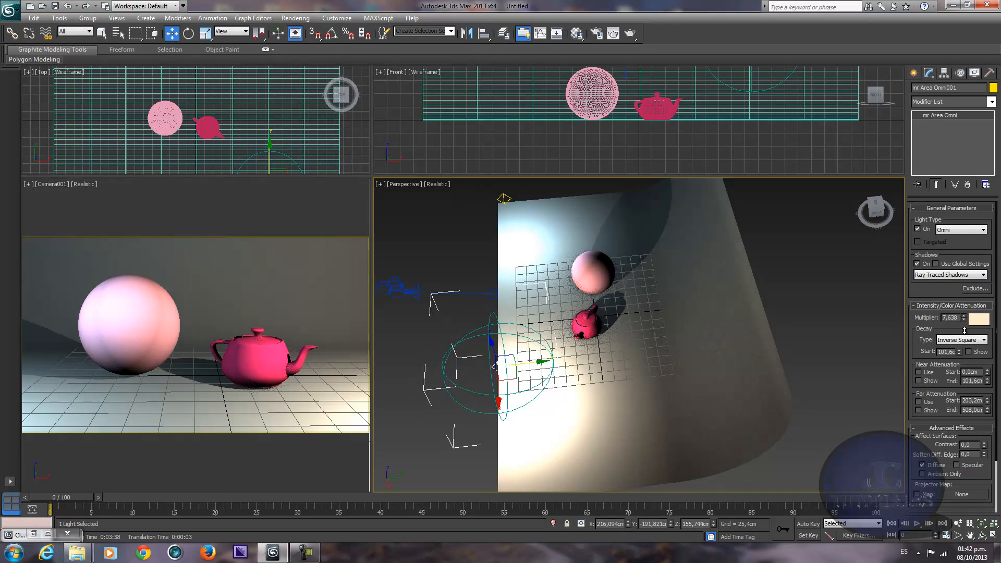
Step: Add a Skylight to the scene, placed on the grid floor behind the teapot
left_click(915, 71)
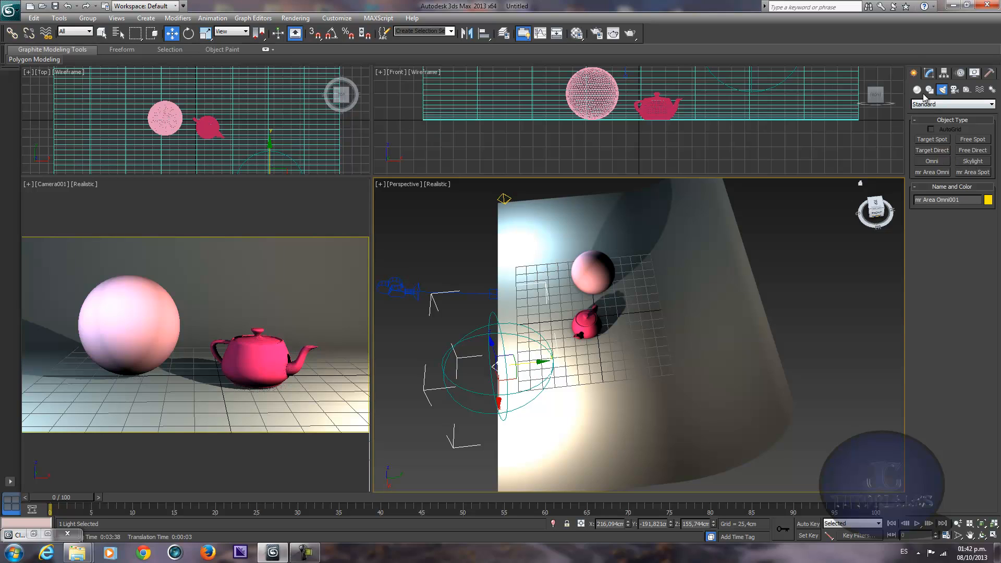
left_click(972, 161)
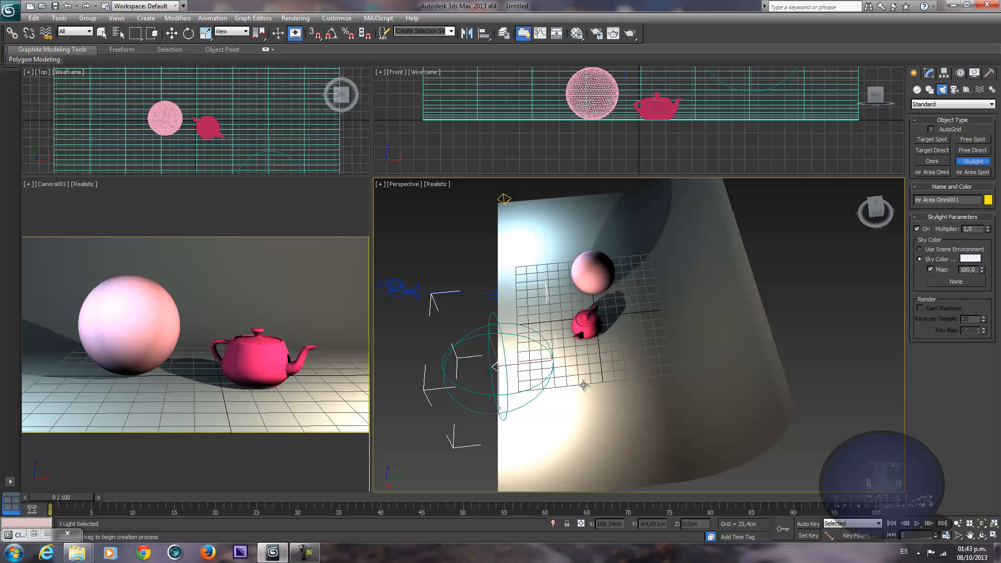
left_click(629, 320)
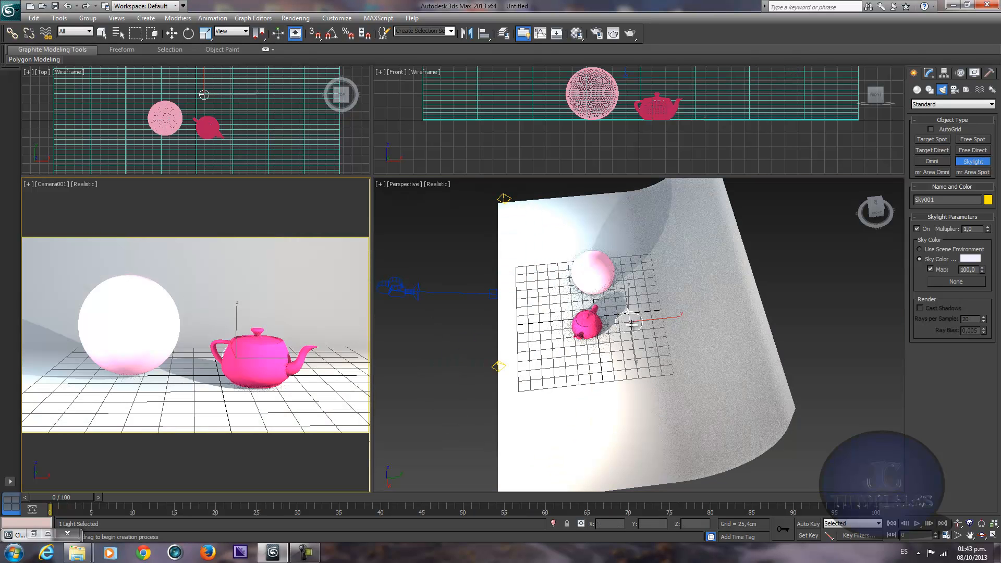
Step: Tint the skylight's sky color pale blue, RGB 200, 238, 255, and set its multiplier to 0.45
scroll(643, 341, "up", 6)
scroll(645, 333, "down", 1)
middle_click_drag(633, 341, 652, 371)
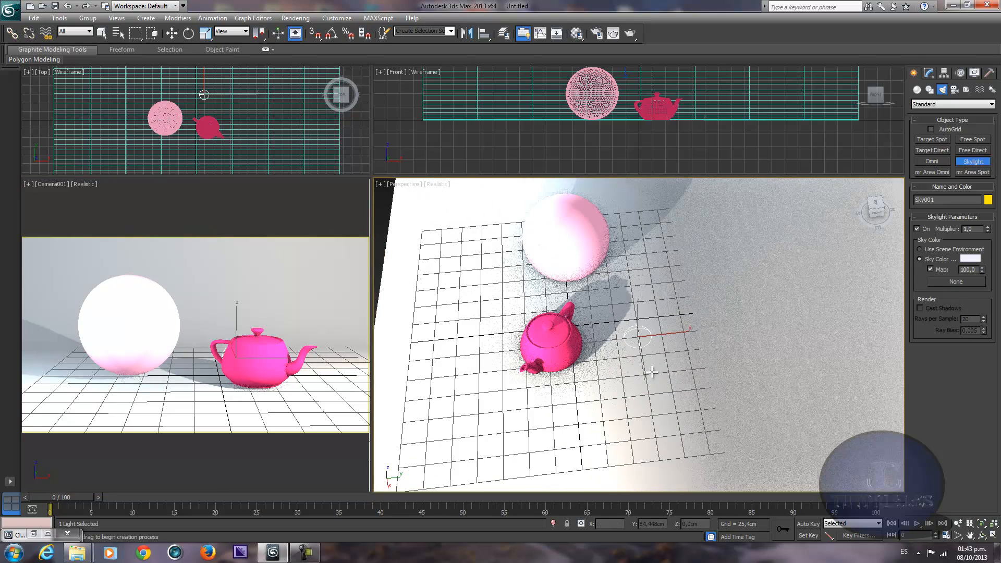
middle_click_drag(648, 326, 669, 335, "alt")
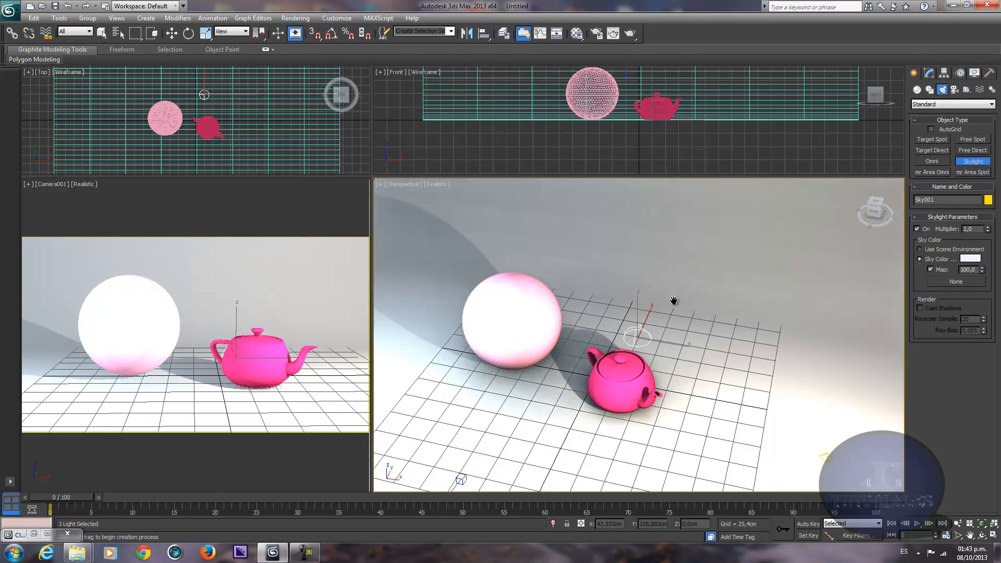
middle_click_drag(675, 300, 721, 315)
scroll(721, 316, "down", 3)
left_click(970, 258)
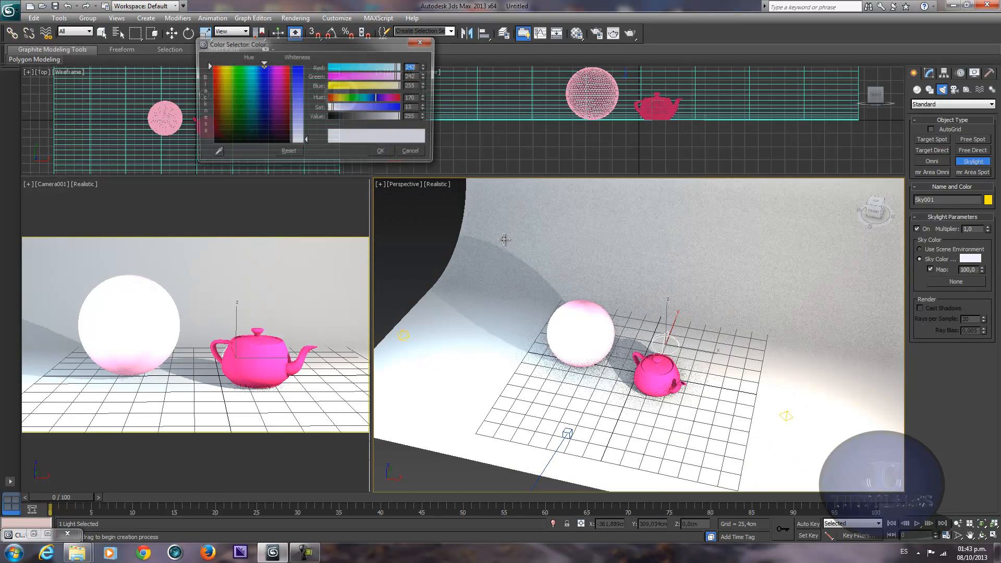
left_click_drag(297, 136, 302, 131)
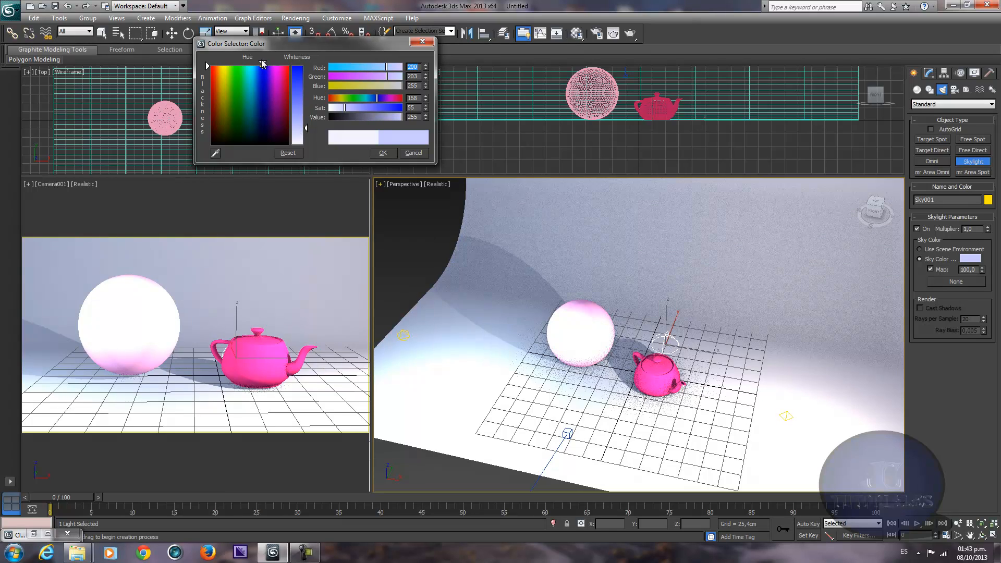
left_click_drag(262, 63, 253, 63)
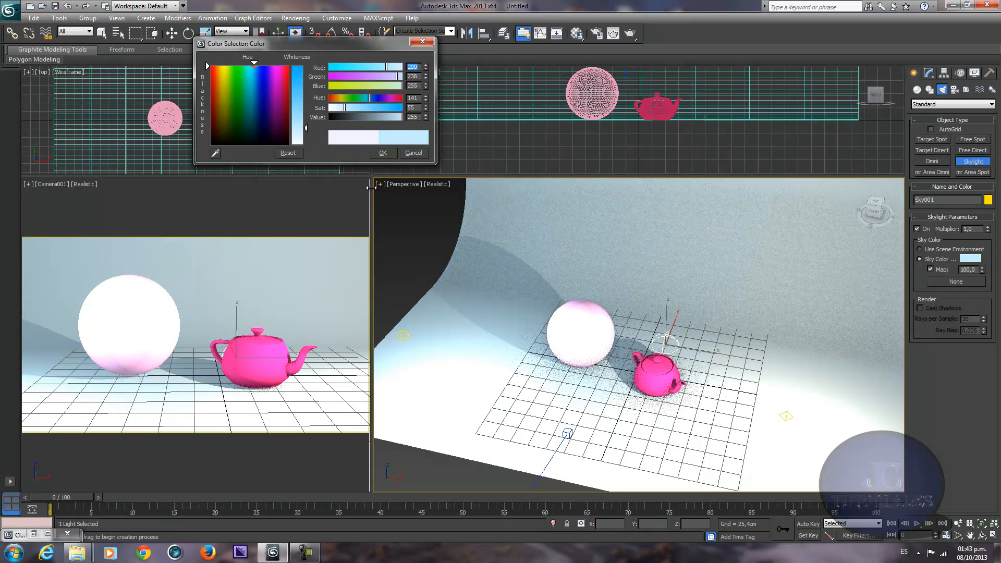
left_click(382, 153)
left_click(986, 231)
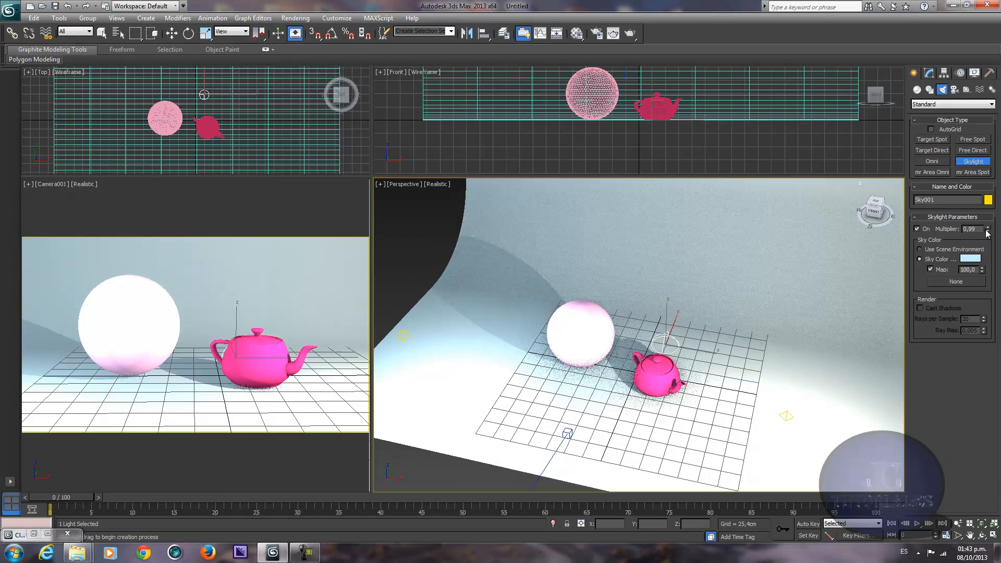
left_click_drag(986, 233, 993, 255)
scroll(737, 368, "down", 2)
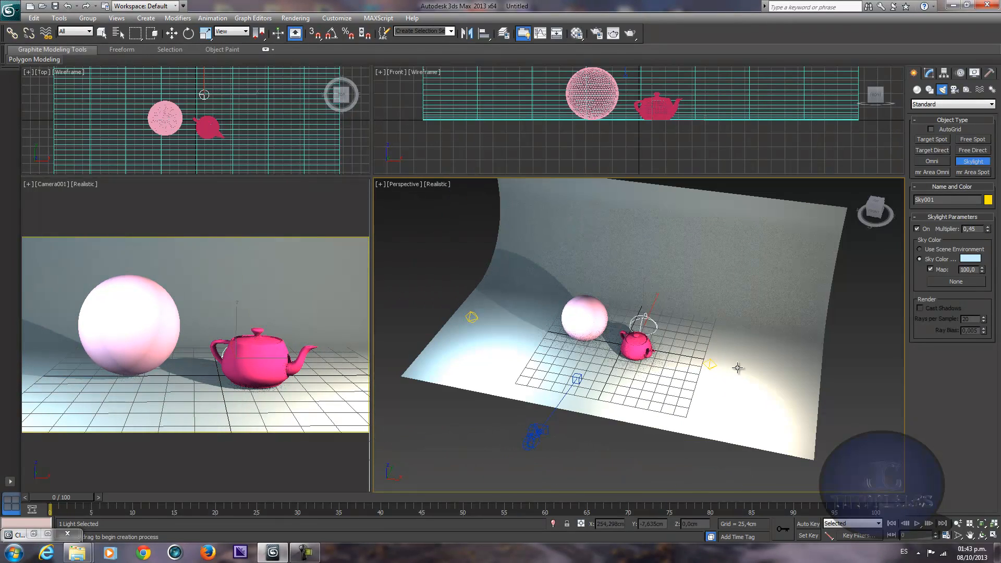
left_click(710, 365)
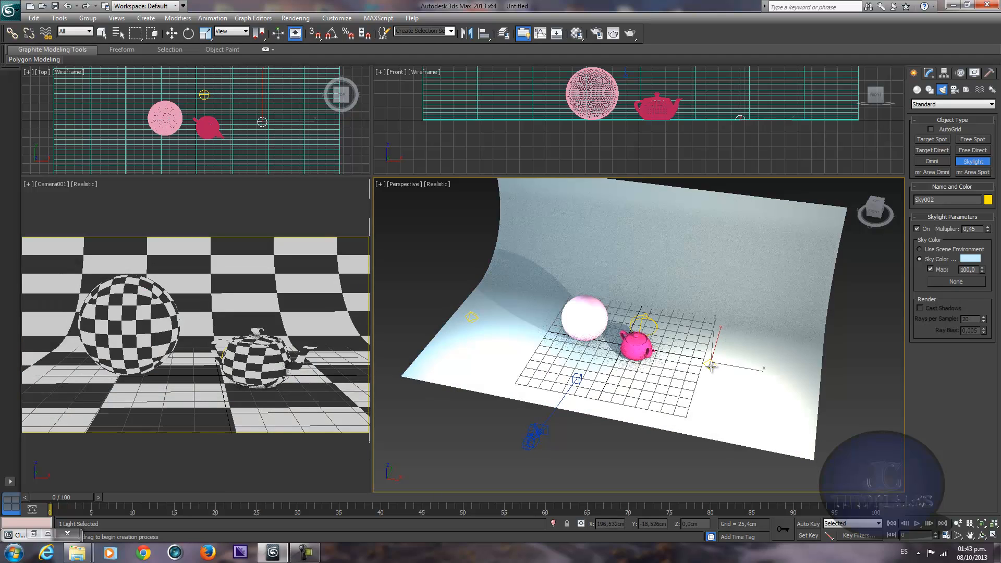
key("Delete")
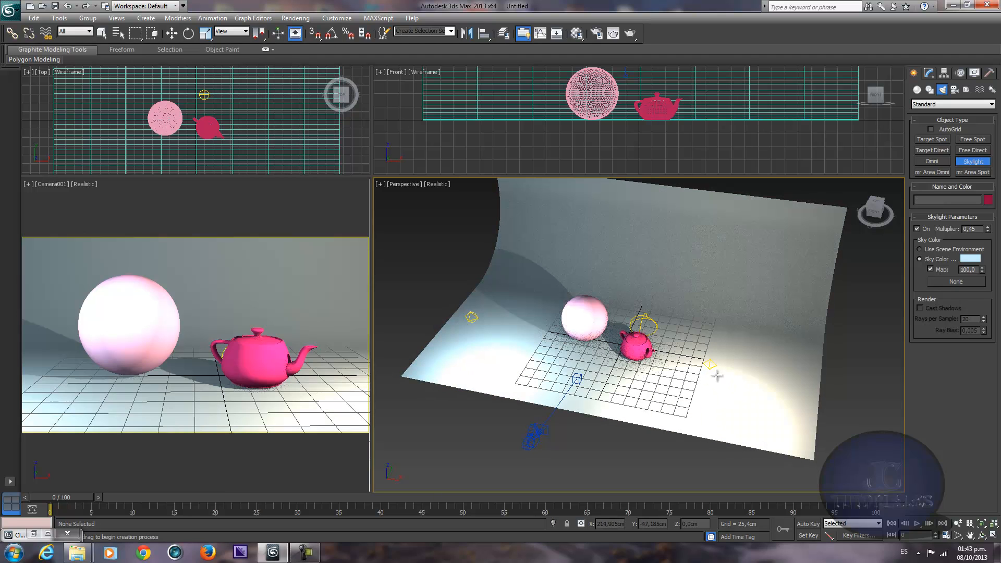
left_click(717, 375)
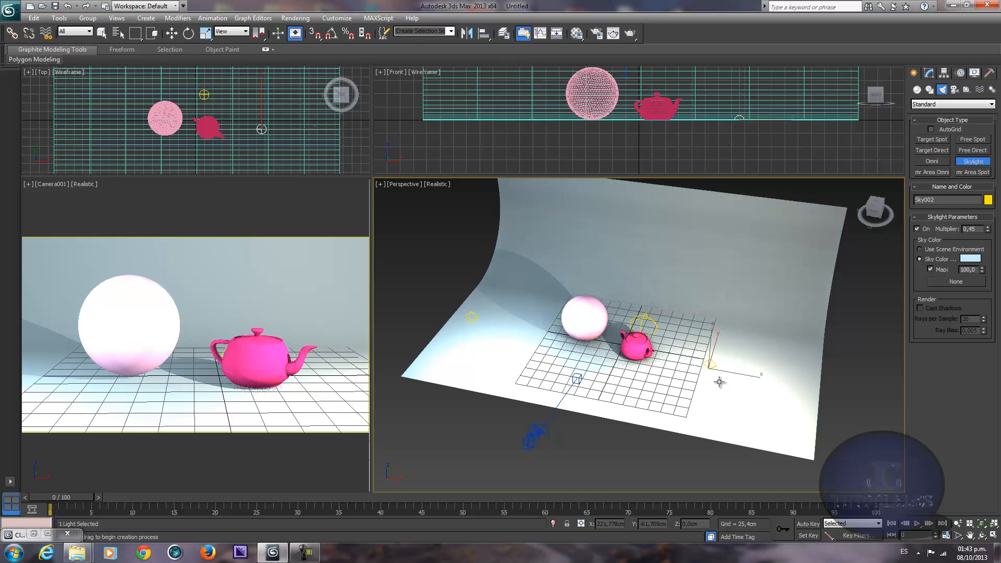
key("Delete")
right_click(720, 386)
Step: Move the warm omni light closer to the teapot, to about X 156, Y -133 cm, and lower its multiplier
left_click(709, 366)
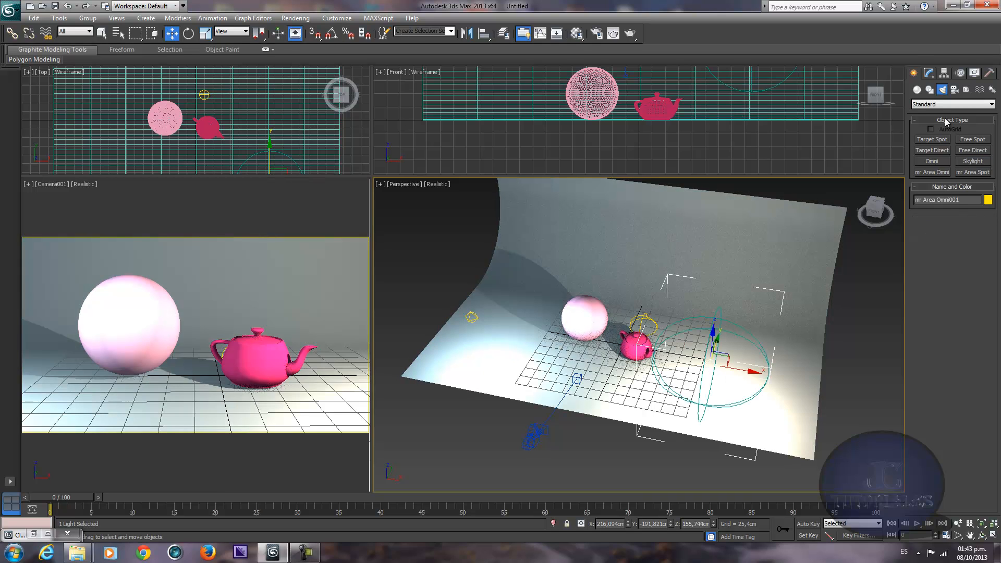
left_click_drag(720, 352, 701, 334)
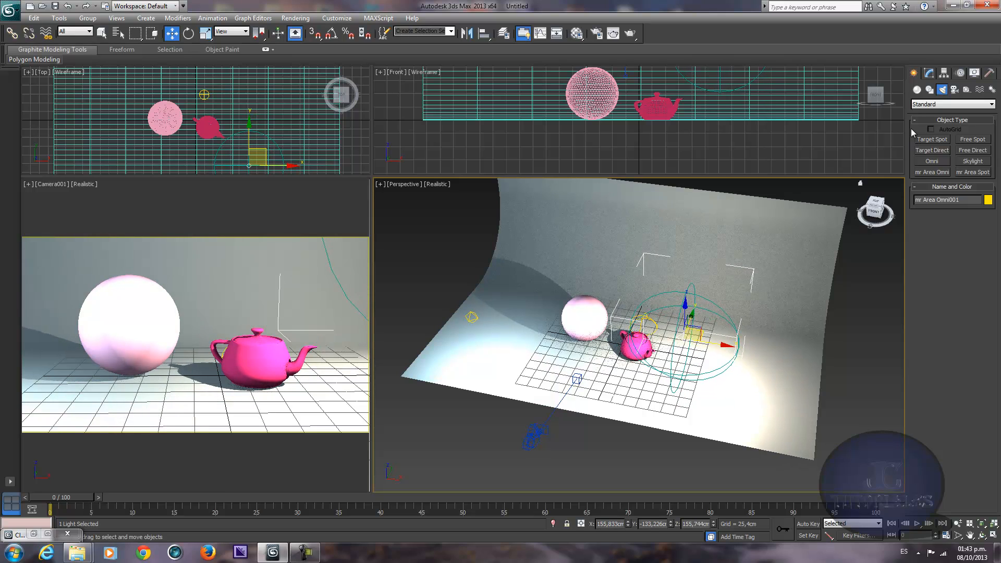
left_click(930, 73)
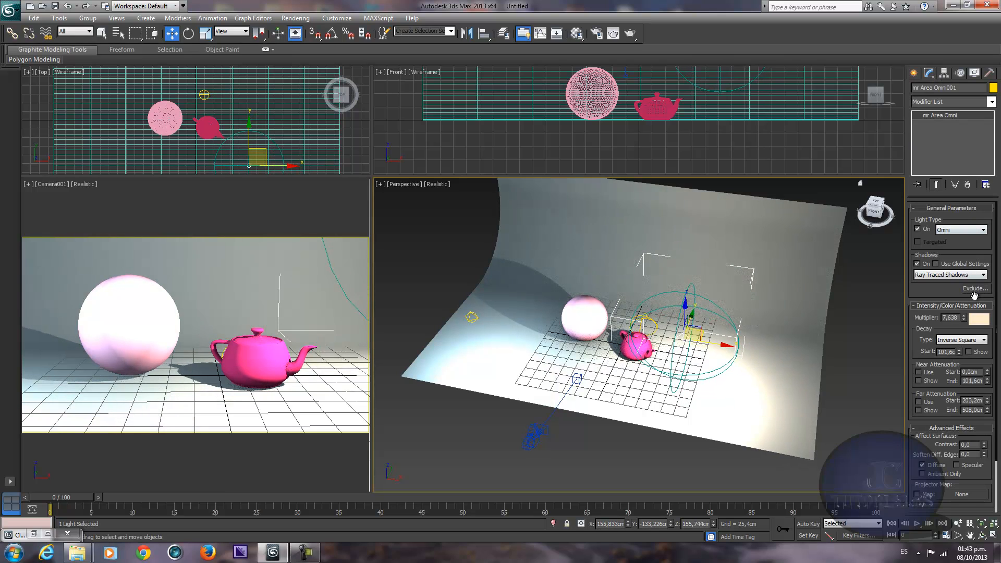
left_click_drag(965, 320, 961, 355)
Step: Move the pale blue omni closer to the sphere, to about X -196, Y -113 cm, and set its multiplier to 2.166
left_click(472, 317)
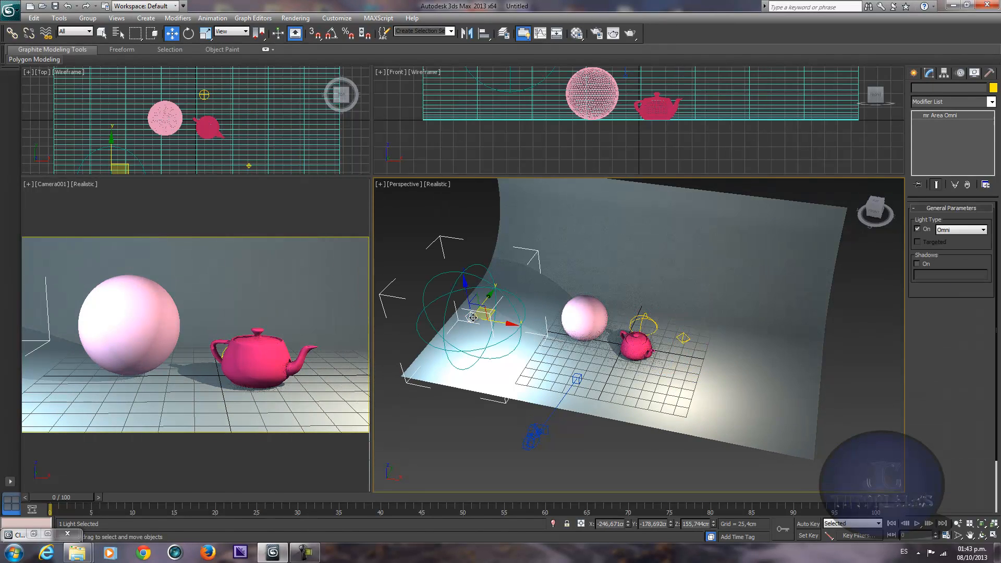
left_click_drag(488, 323, 531, 295)
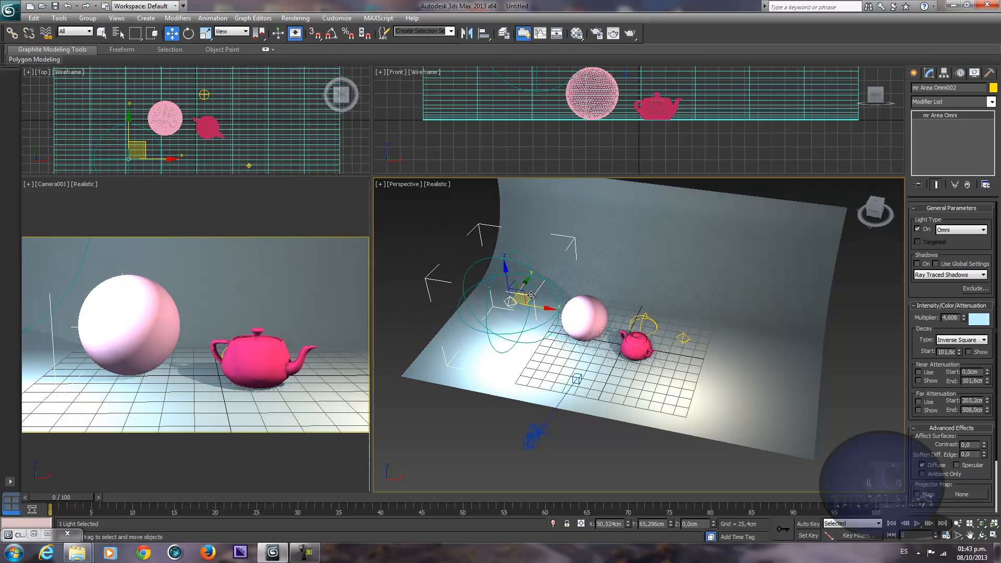
left_click_drag(965, 319, 964, 339)
Step: Render the Camera001 view and compare the result with the cloned earlier render
right_click(272, 279)
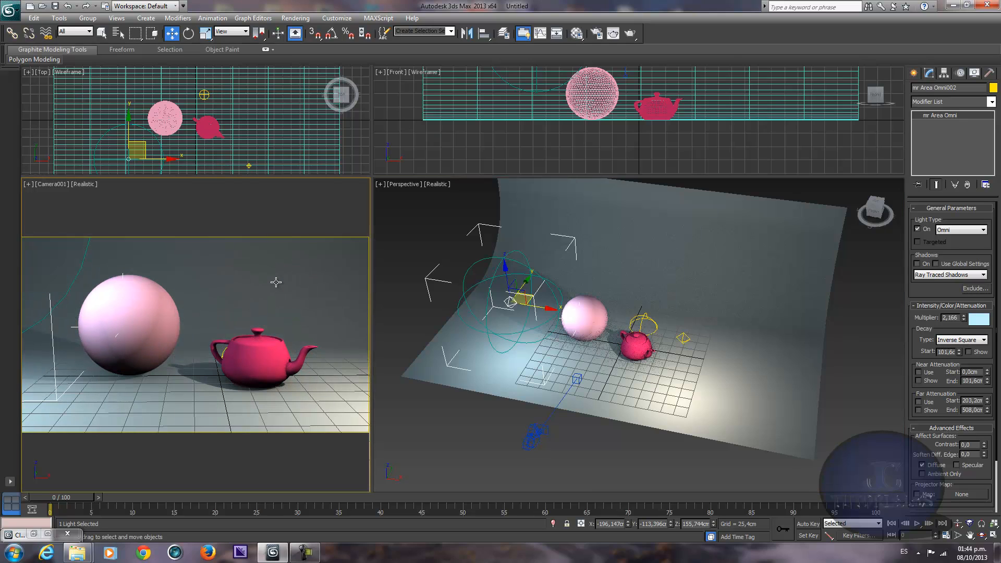
left_click(630, 33)
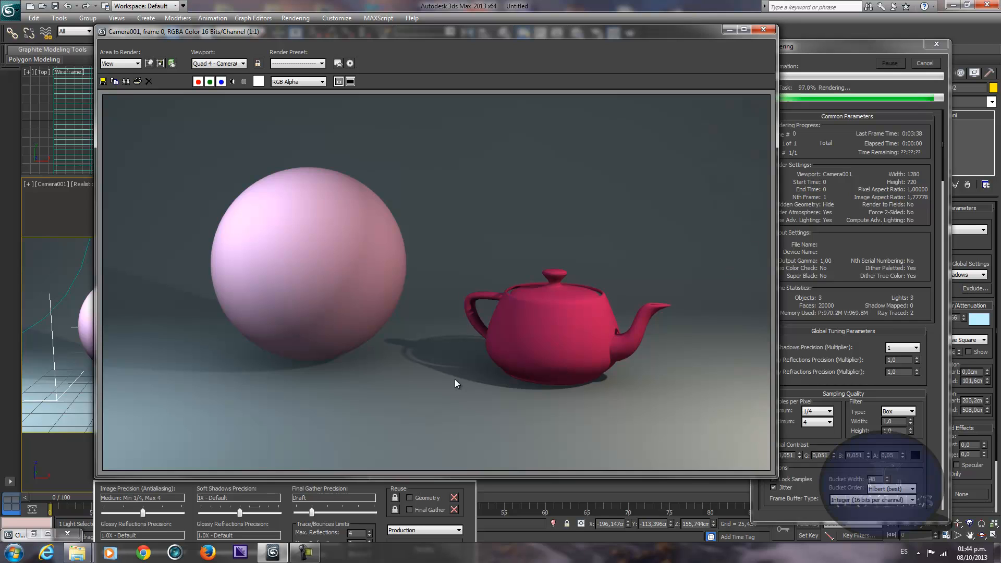
left_click(33, 534)
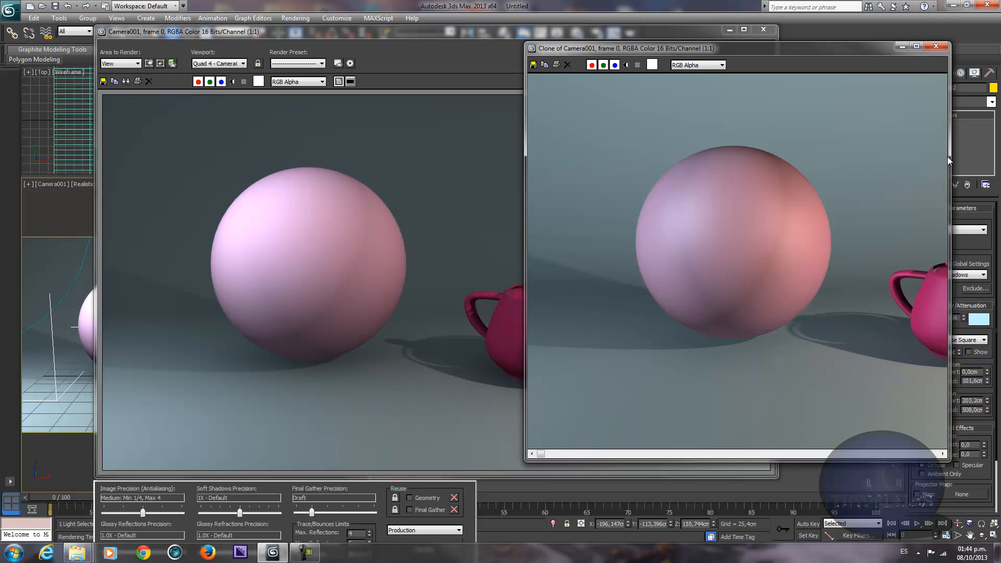
left_click_drag(948, 160, 997, 157)
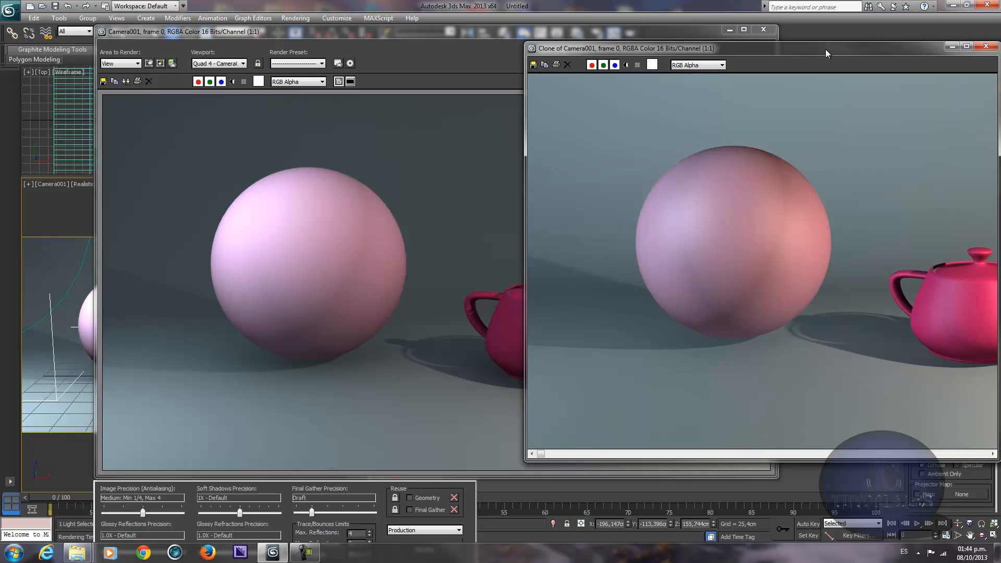
mouse_move(826, 51)
left_mouse_down()
mouse_move(653, 57)
mouse_move(924, 47)
mouse_move(541, 33)
mouse_move(532, 52)
left_mouse_up()
left_click(692, 47)
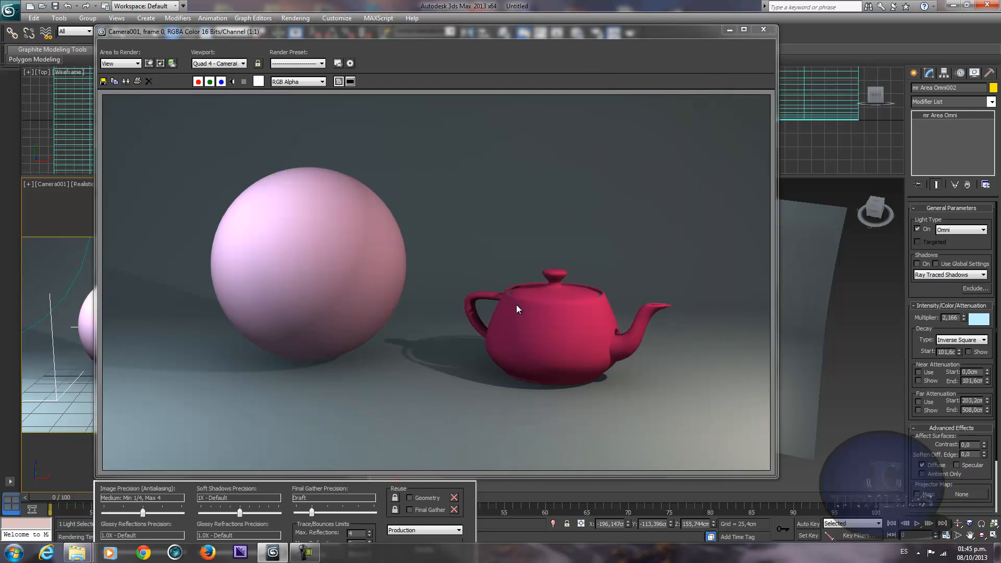
Step: Switch to the Tutorial Renderizar y tips folder in Windows Explorer and view Luz directa_sombras duras from the Lus directa e indirecta subfolder
mouse_move(74, 555)
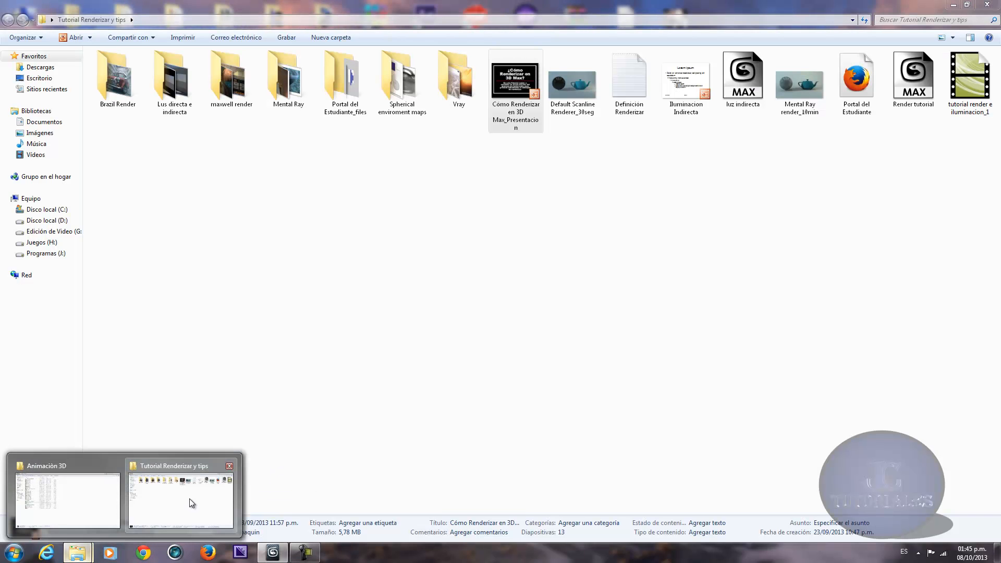
left_click(194, 501)
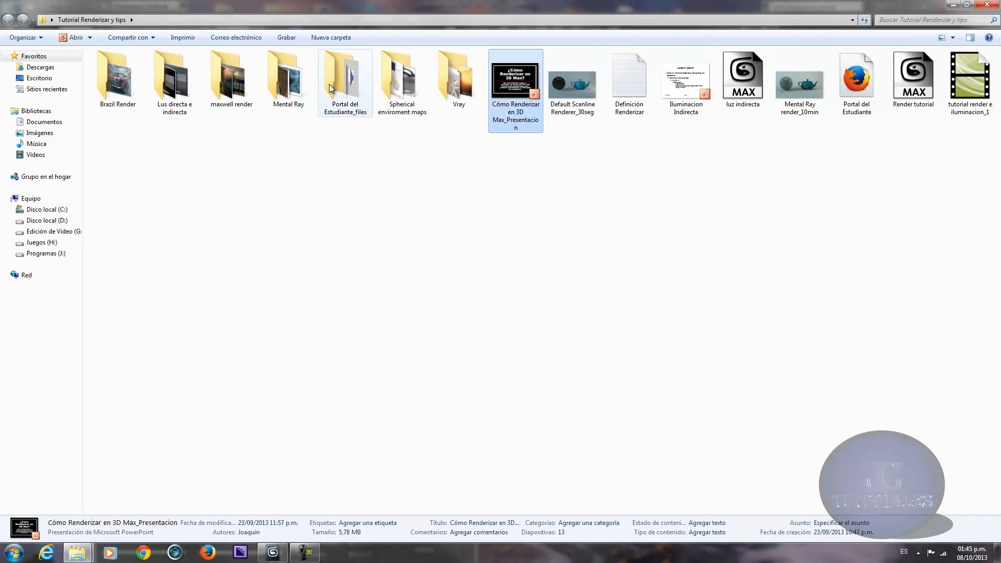
double_click(181, 73)
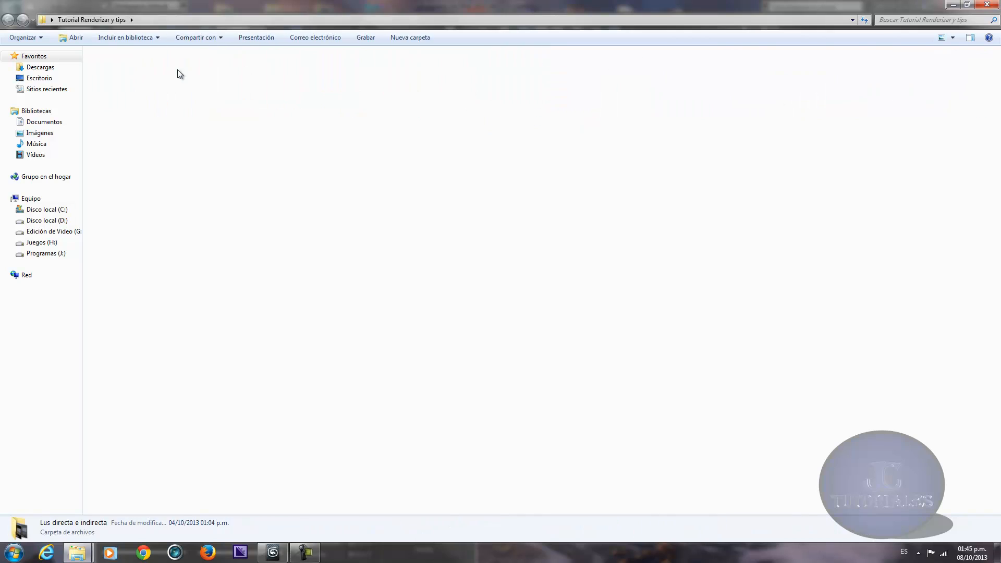
double_click(118, 76)
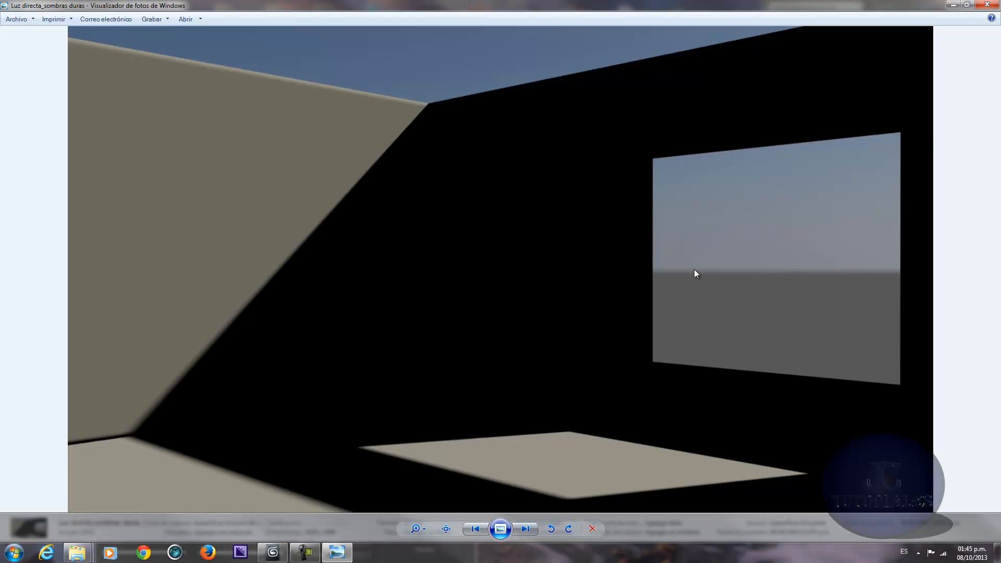
Step: Compare the draft and nivel medio indirect light images with soft shadows, and switch back to the render in 3ds Max
left_click(525, 528)
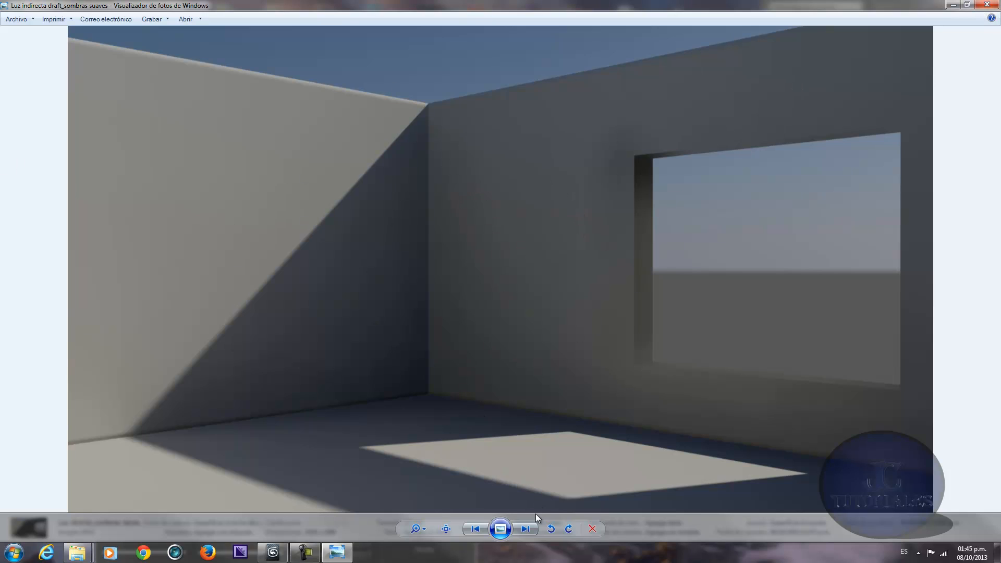
left_click(525, 528)
left_click(473, 531)
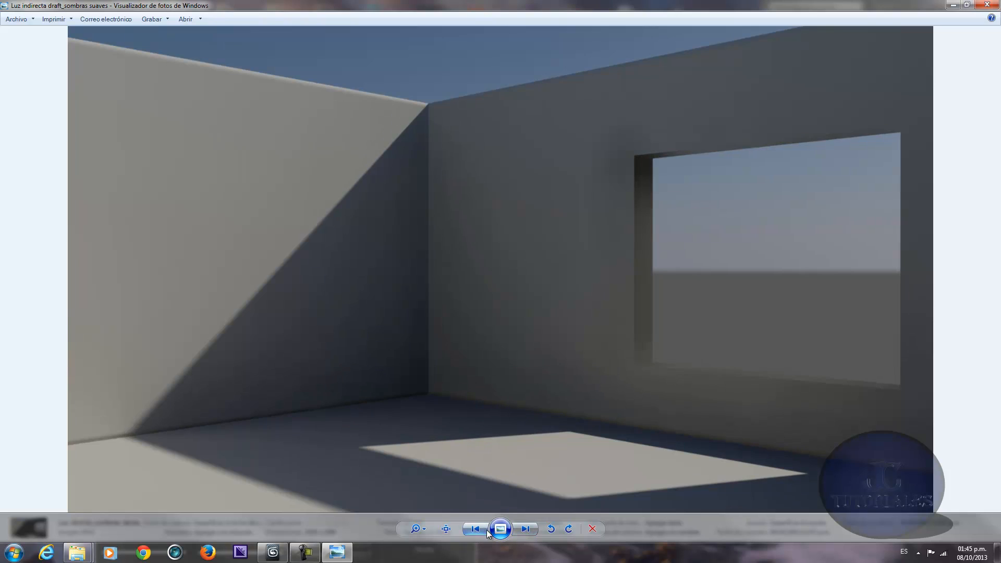
left_click(520, 529)
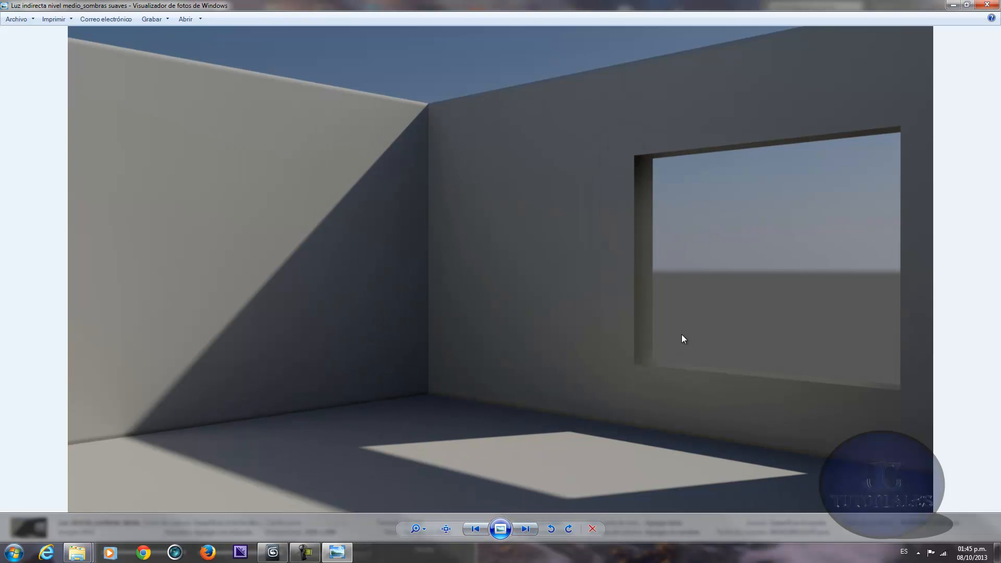
left_click(985, 6)
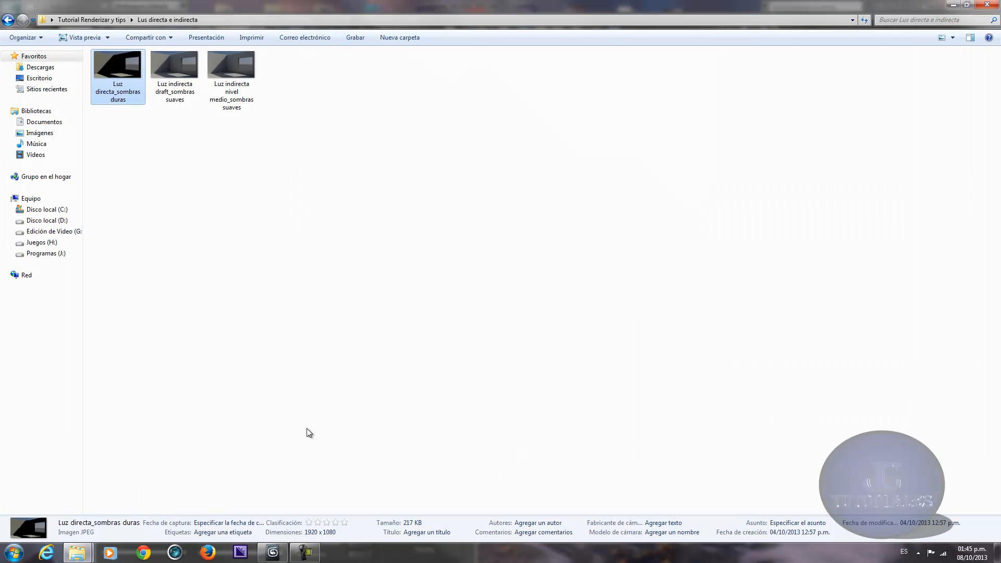
left_click(304, 552)
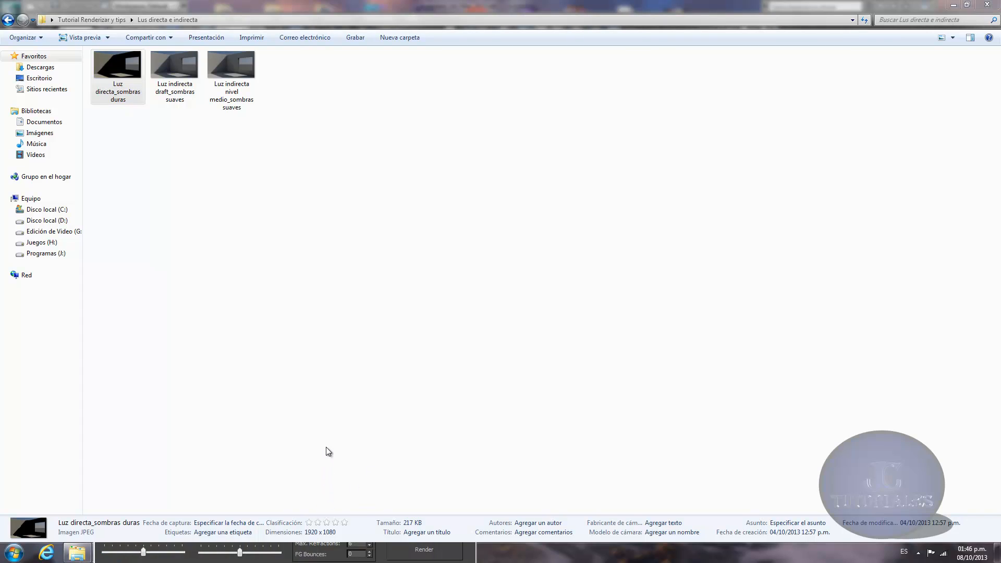
key("alt+Tab")
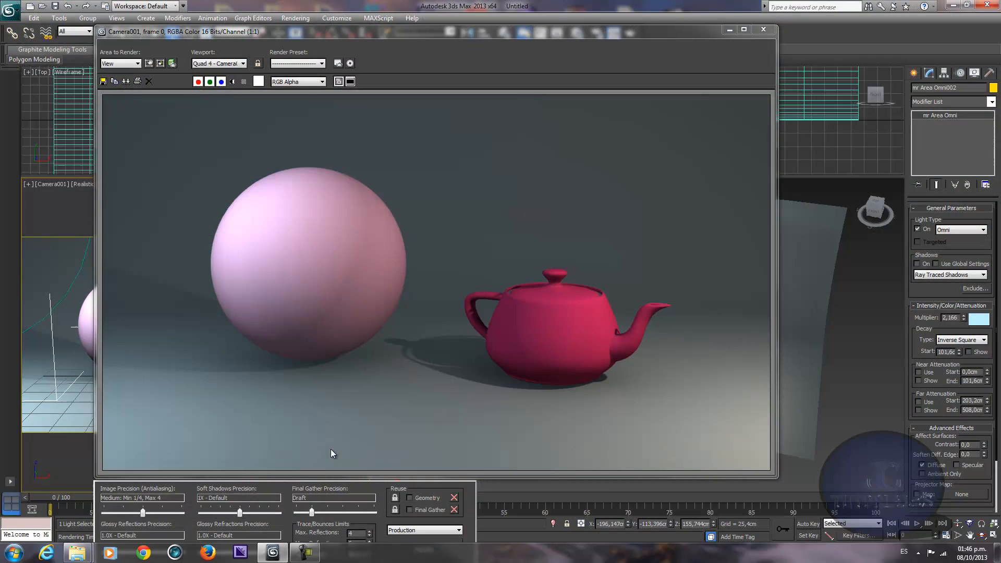